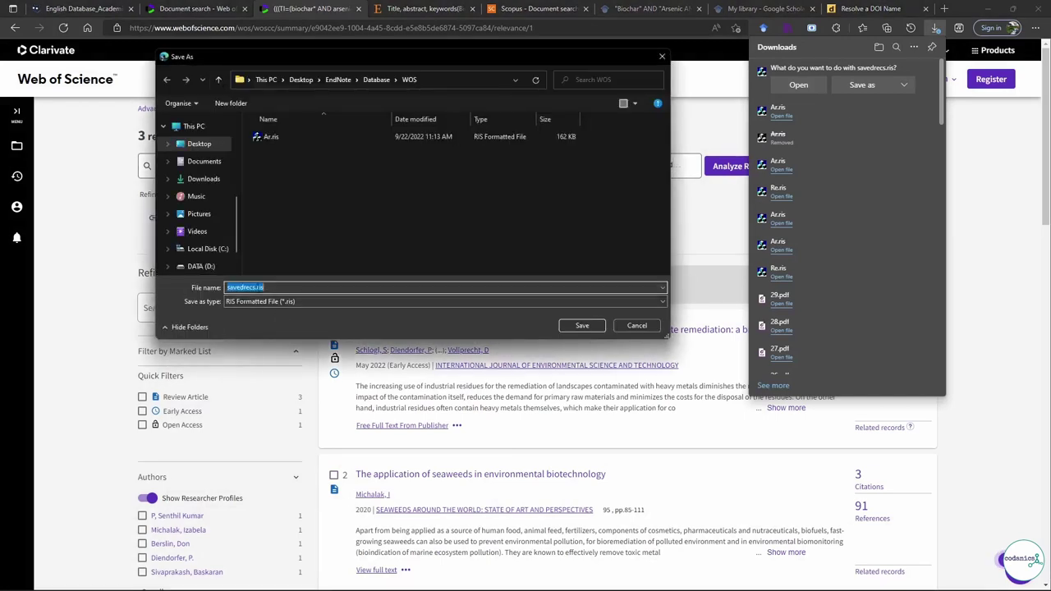
# - Save the exported Web of Science review records as Re.ris in the WOS folder and dismiss the downloads list
pyautogui.click(275, 287)
pyautogui.press('BackSpace')
pyautogui.press('BackSpace')
pyautogui.press('BackSpace')
pyautogui.press('BackSpace')
pyautogui.press('BackSpace')
pyautogui.press('BackSpace')
pyautogui.press('BackSpace')
pyautogui.press('BackSpace')
pyautogui.click(584, 329)
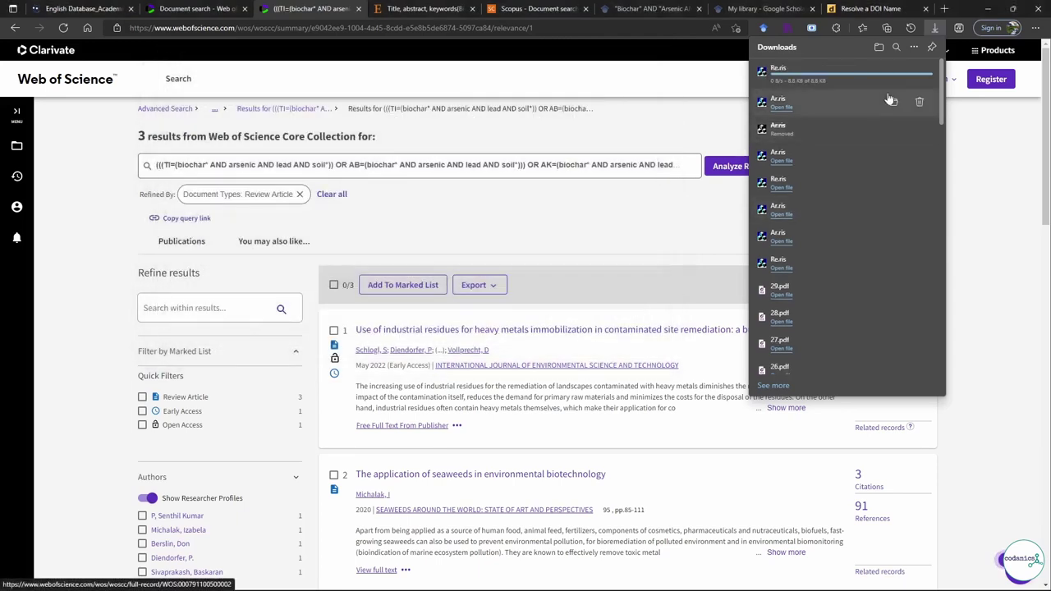
pyautogui.click(1012, 225)
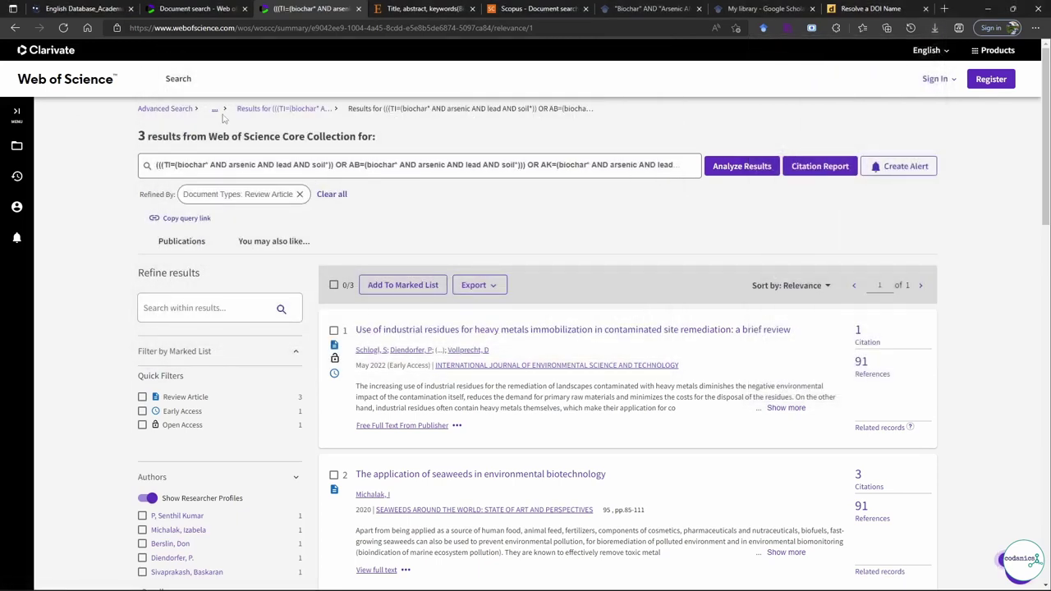
# - Review the biochar, arsenic, lead and soil search results in ScienceDirect, Scopus and Google Scholar
pyautogui.click(391, 7)
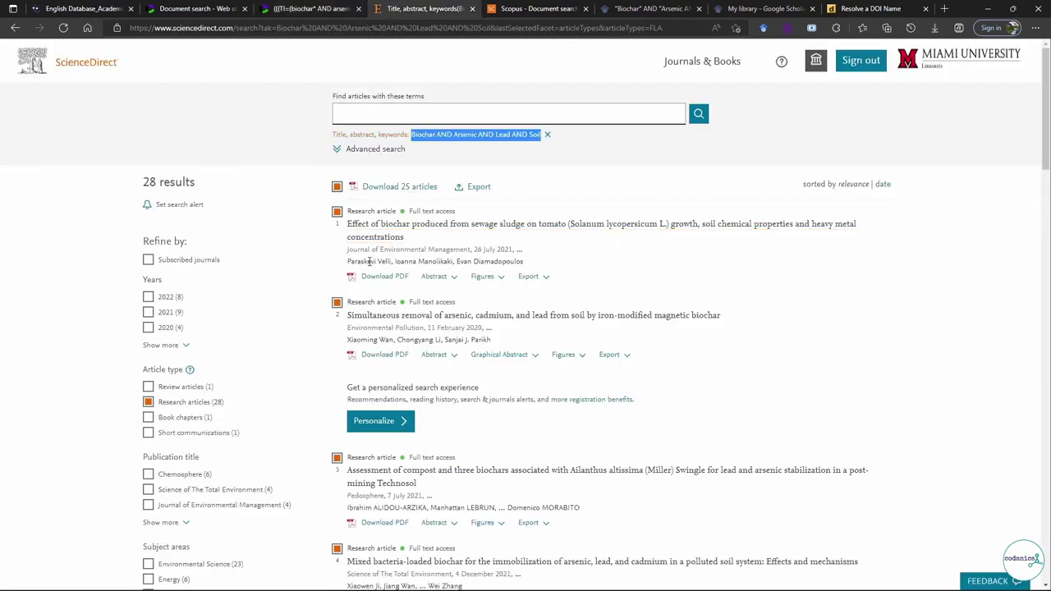
pyautogui.scroll(-1, 352, 282)
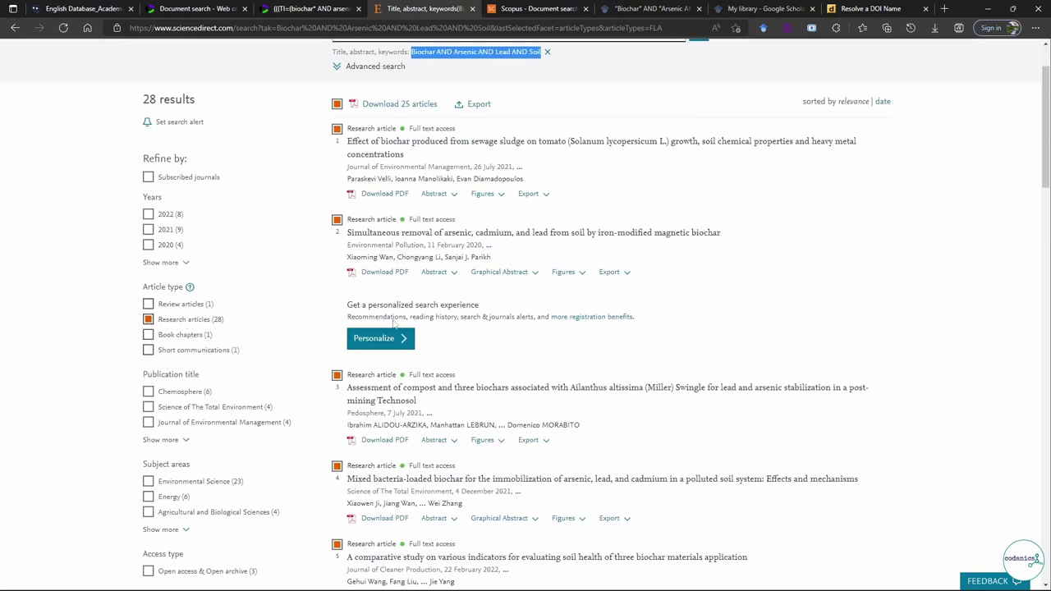
pyautogui.scroll(1, 460, 316)
pyautogui.click(423, 114)
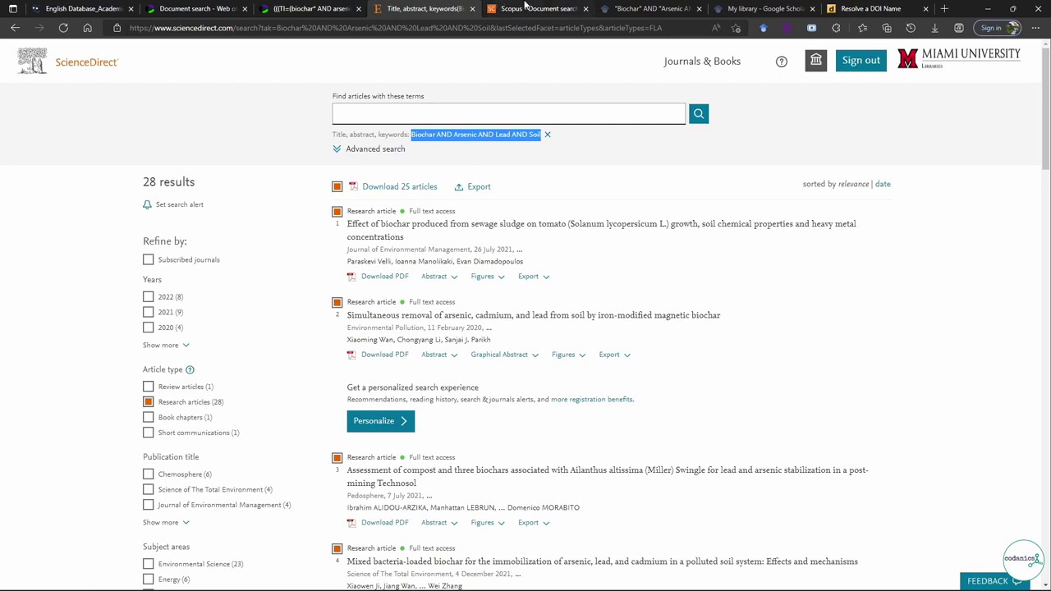
pyautogui.click(526, 6)
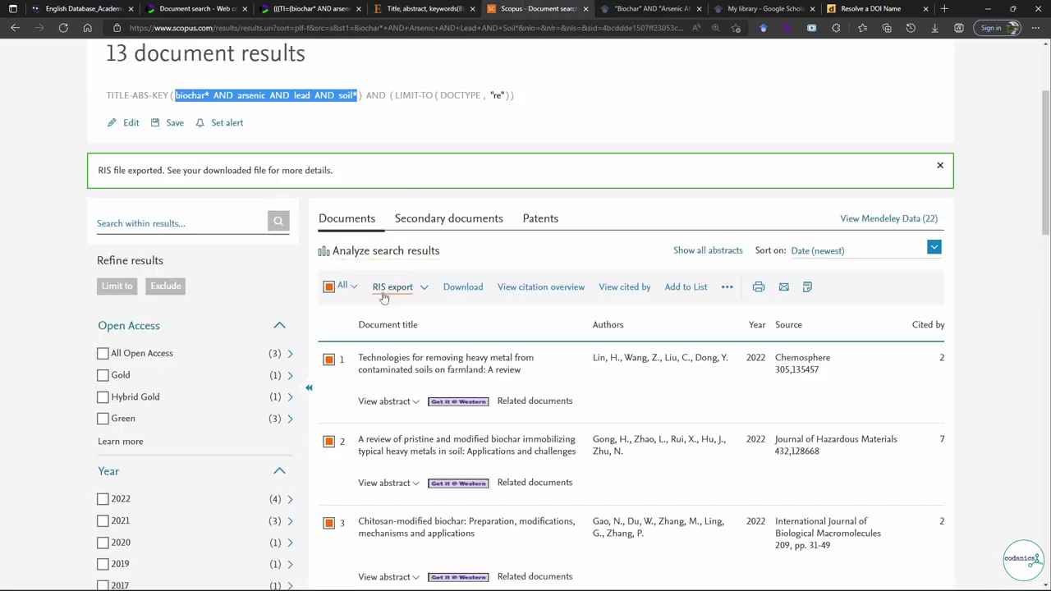
pyautogui.scroll(-2, 383, 298)
pyautogui.scroll(-3, 380, 310)
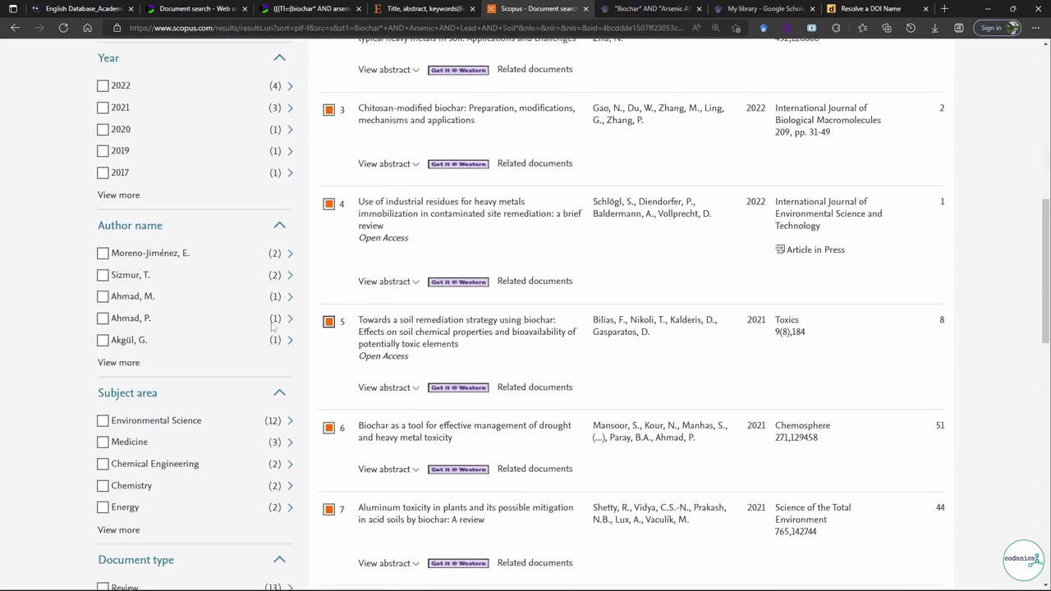
pyautogui.scroll(-3, 244, 413)
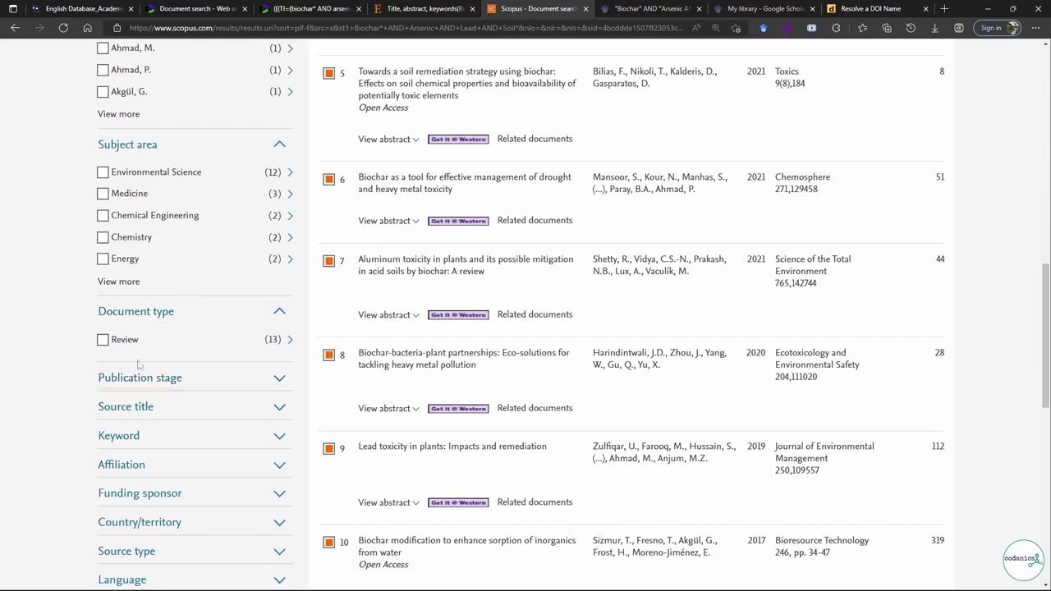
pyautogui.scroll(8, 364, 399)
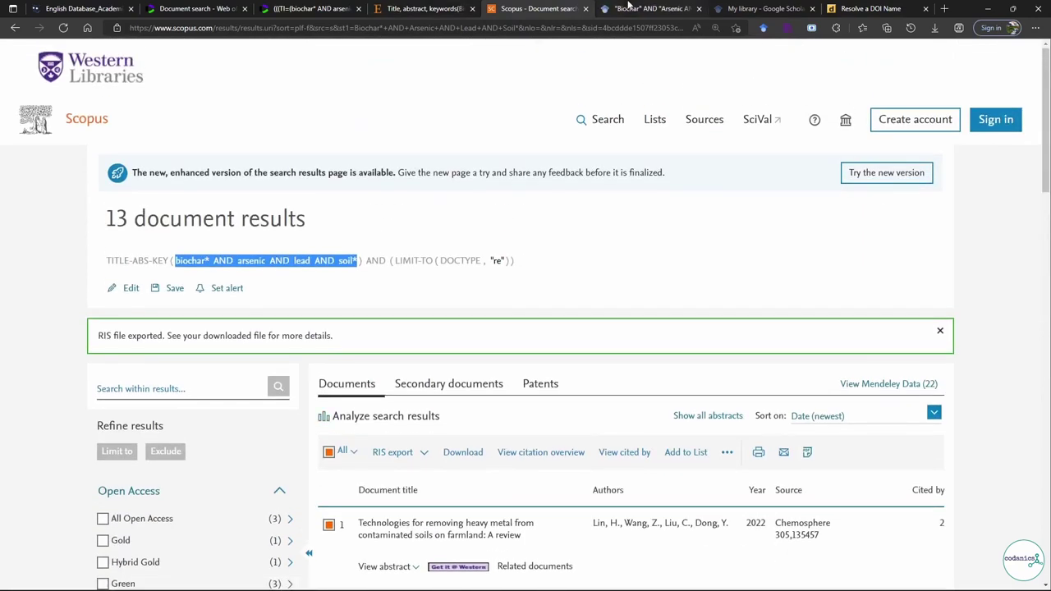
pyautogui.click(628, 5)
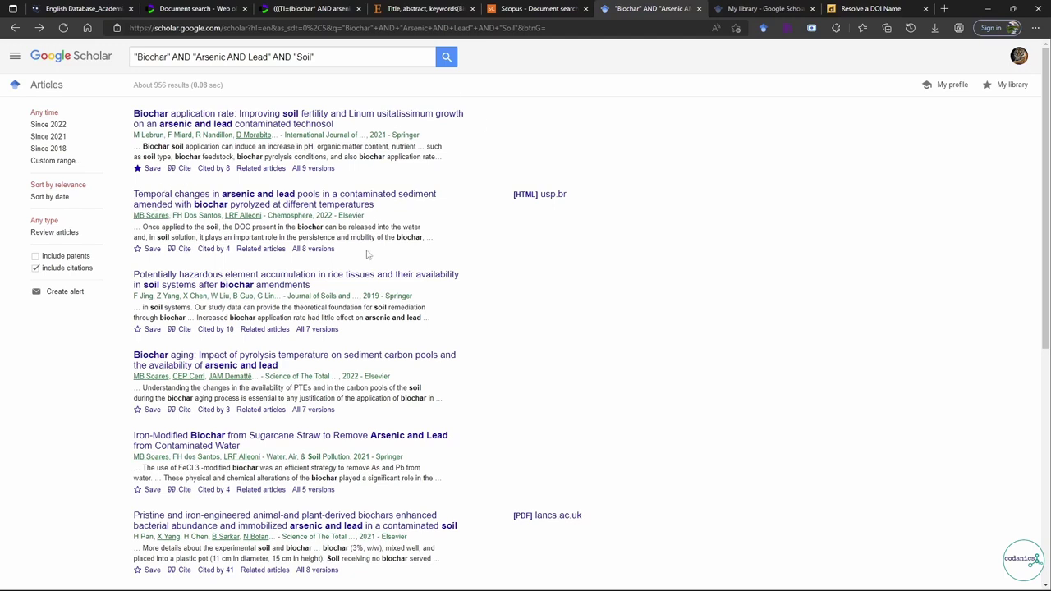
pyautogui.scroll(-1, 575, 180)
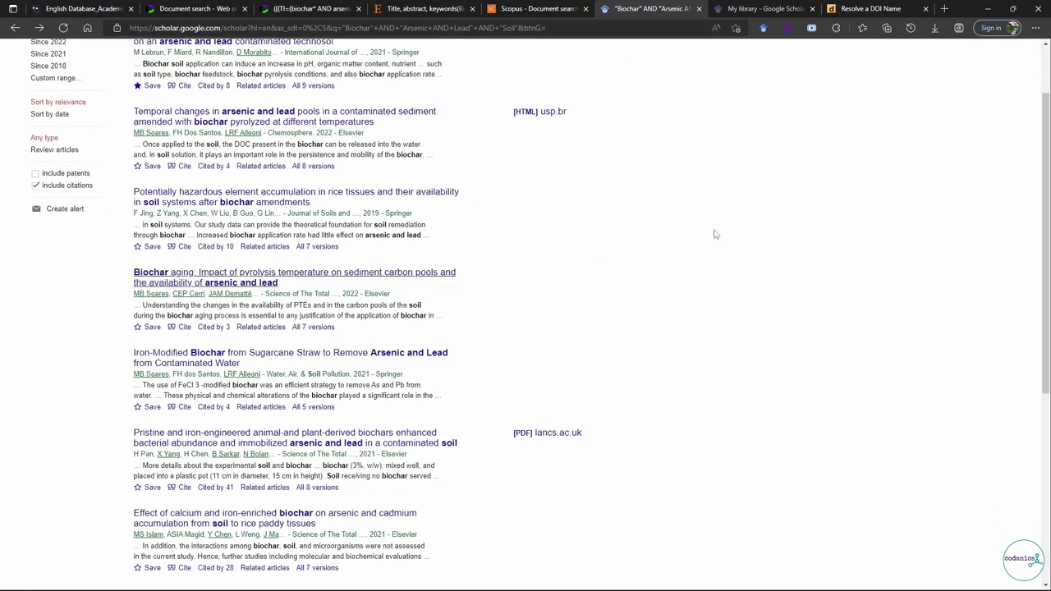
# - Switch to File Explorer and check the Google Scholar, ScienceDirect, Scopus and WOS subfolders of Database for their RIS files
pyautogui.moveTo(573, 589)
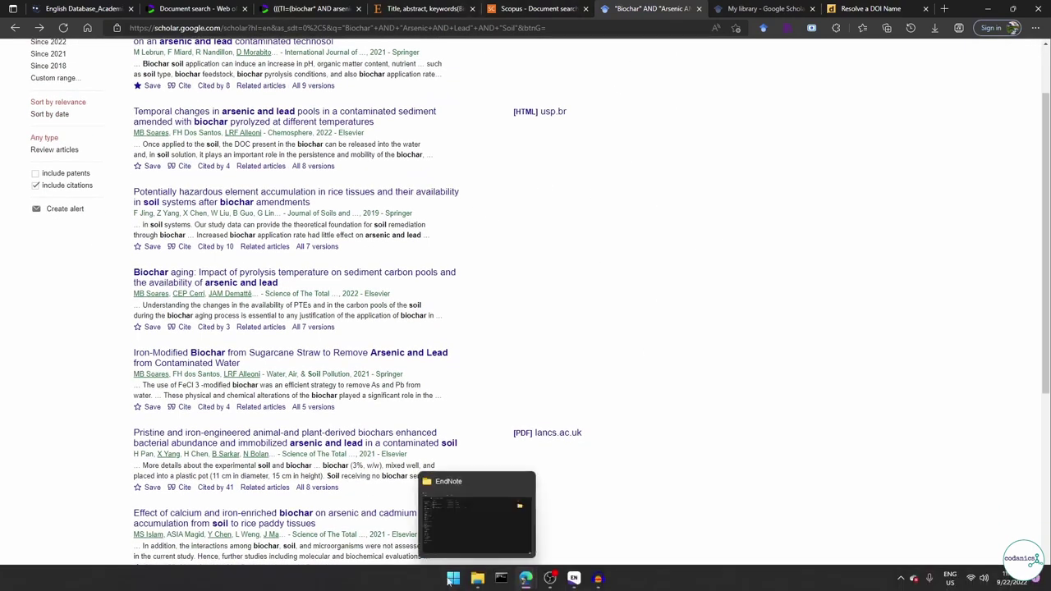
pyautogui.click(477, 588)
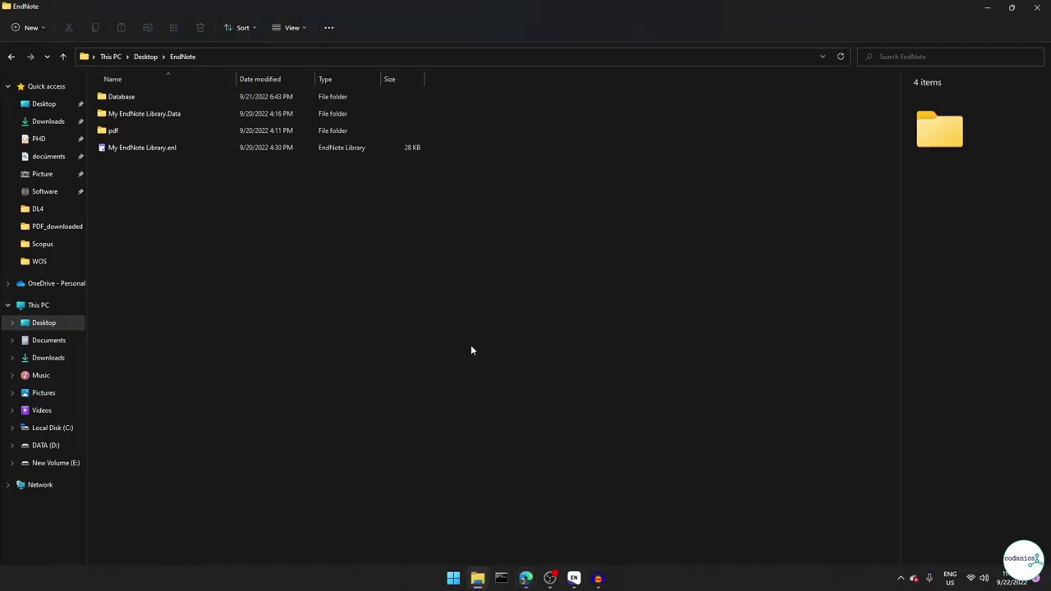
pyautogui.doubleClick(131, 97)
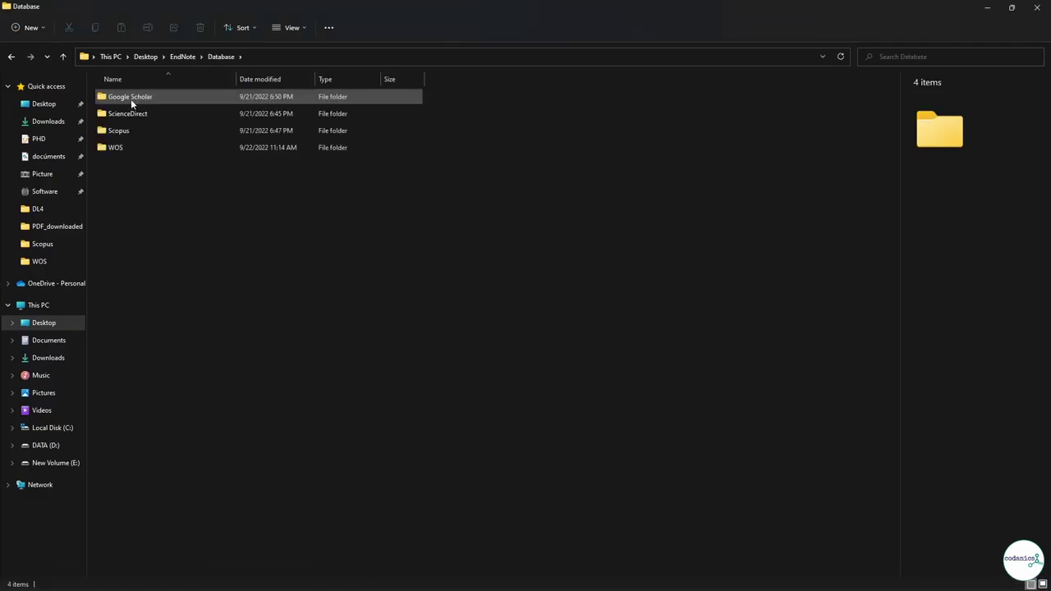
pyautogui.doubleClick(130, 97)
pyautogui.click(64, 58)
pyautogui.doubleClick(119, 114)
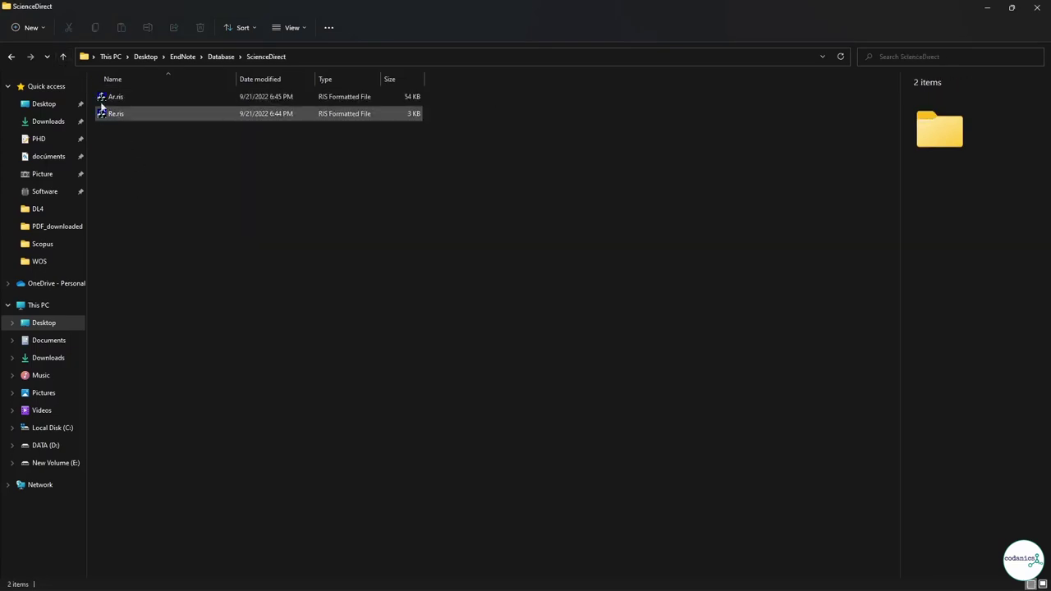
pyautogui.click(62, 57)
pyautogui.doubleClick(124, 131)
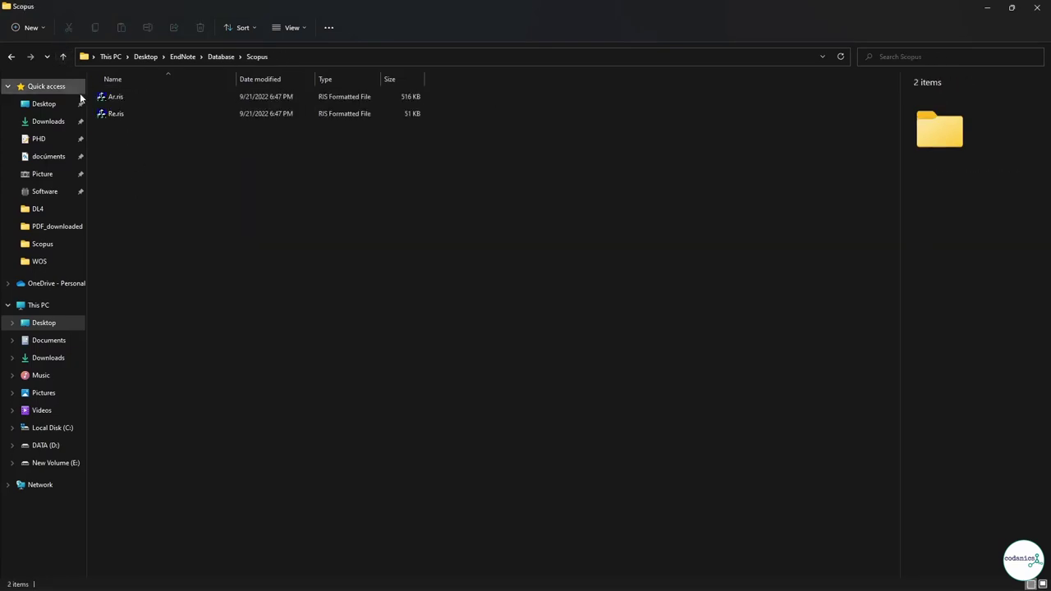
pyautogui.click(62, 57)
pyautogui.doubleClick(137, 141)
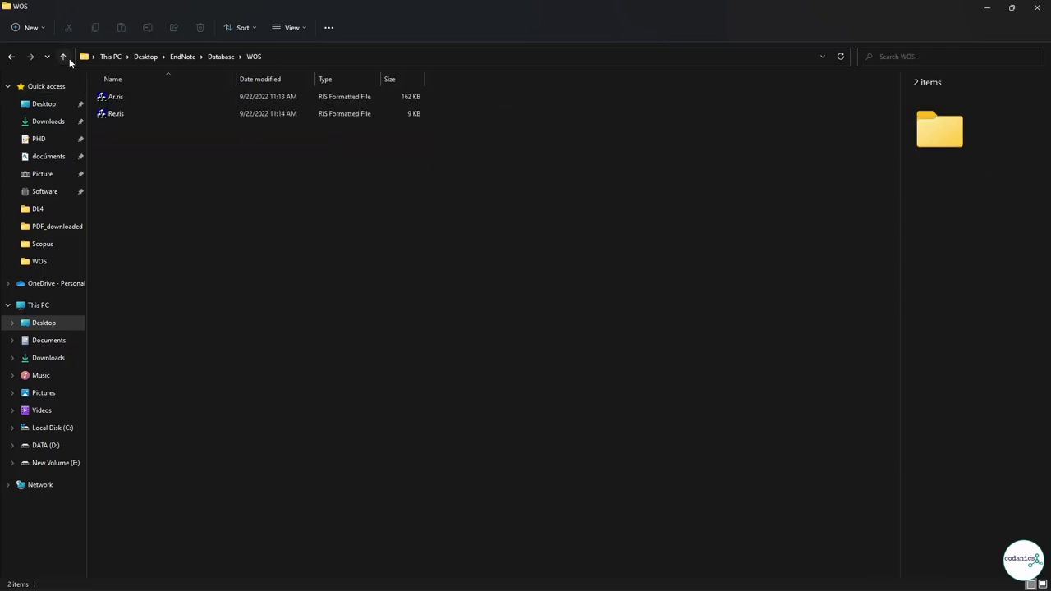
# - Open My EndNote Library.enl from the EndNote folder and create a group set named WOS under My Groups
pyautogui.click(63, 56)
pyautogui.click(62, 57)
pyautogui.doubleClick(128, 147)
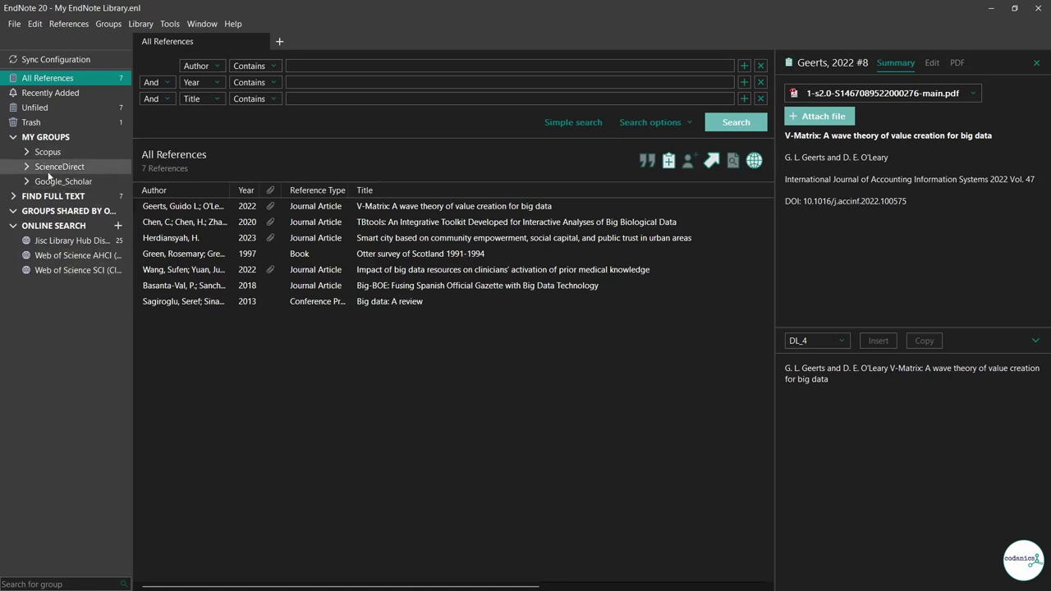
pyautogui.click(114, 27)
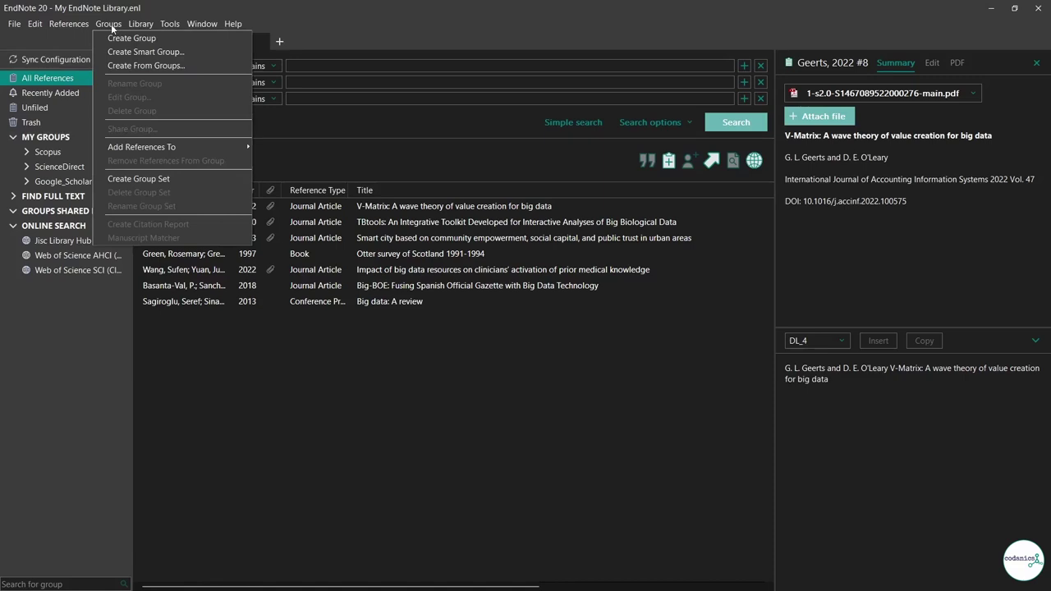
pyautogui.click(41, 139)
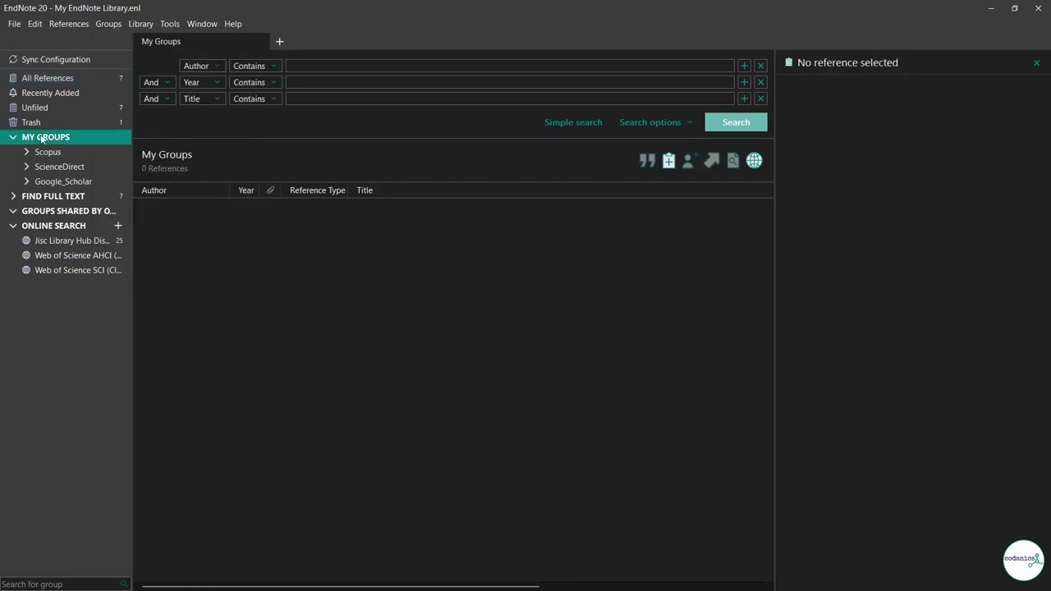
pyautogui.rightClick(41, 138)
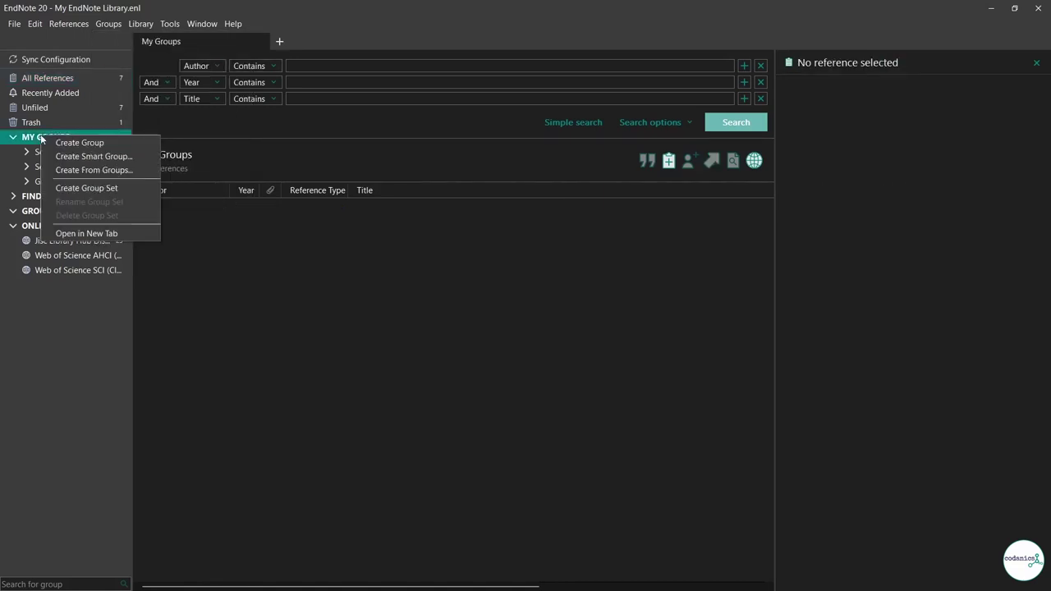
pyautogui.click(86, 188)
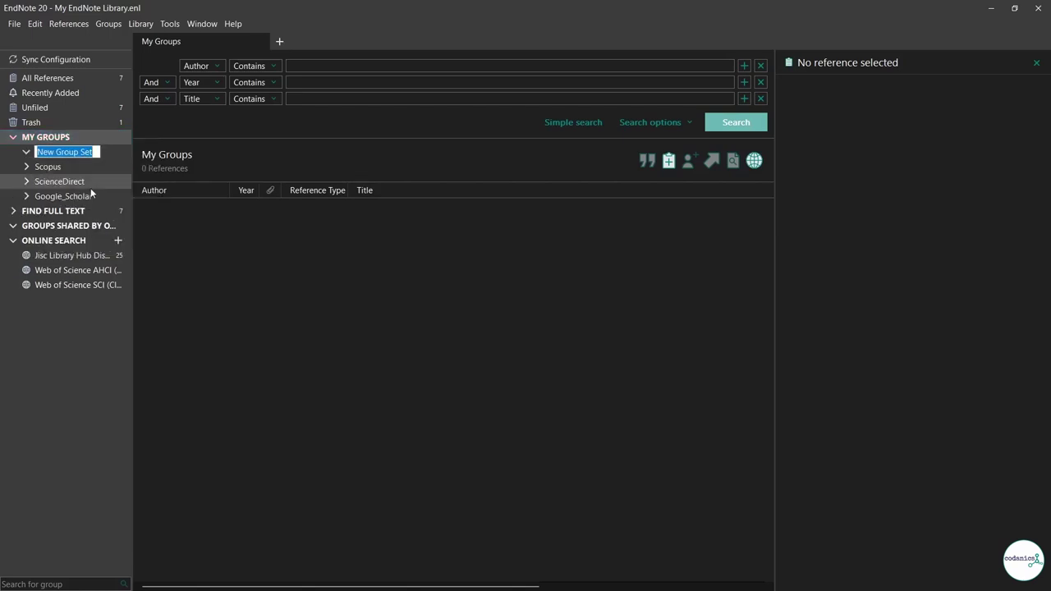
pyautogui.write('WOS')
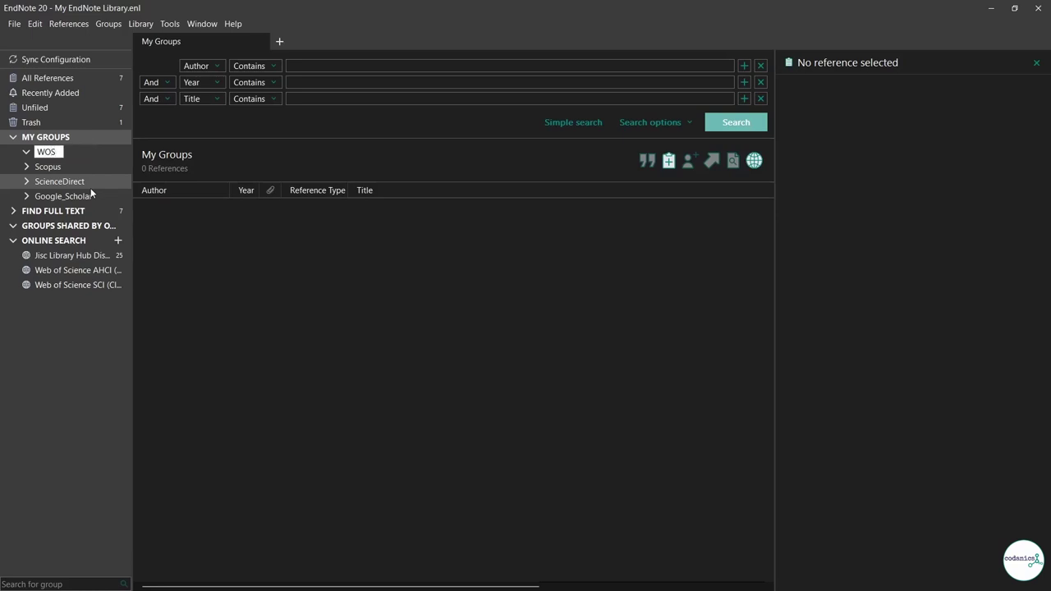
pyautogui.press('Return')
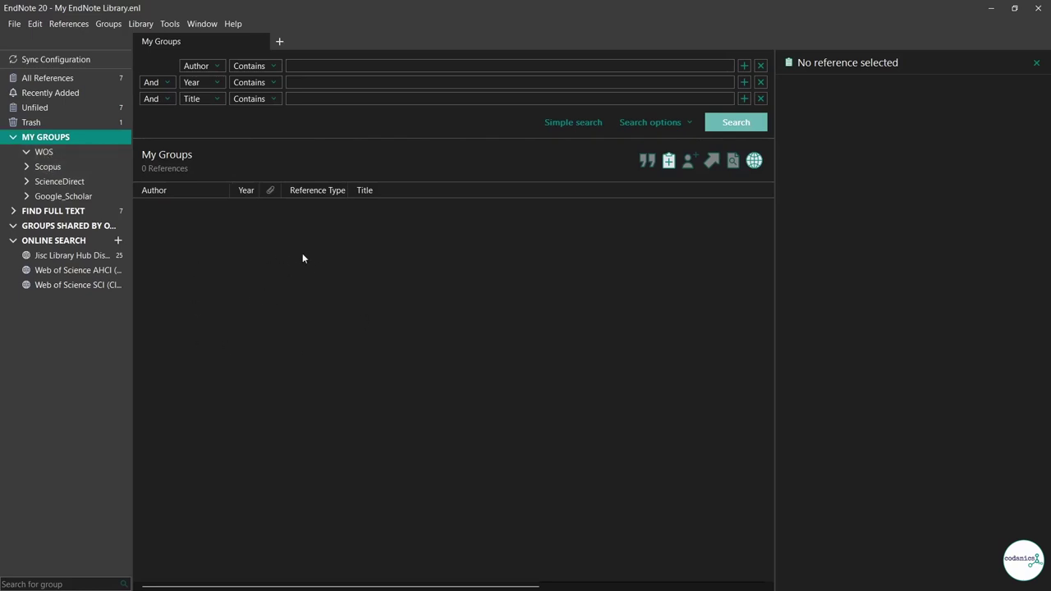
# - Create a group named Review inside the WOS group set
pyautogui.click(42, 153)
pyautogui.rightClick(42, 153)
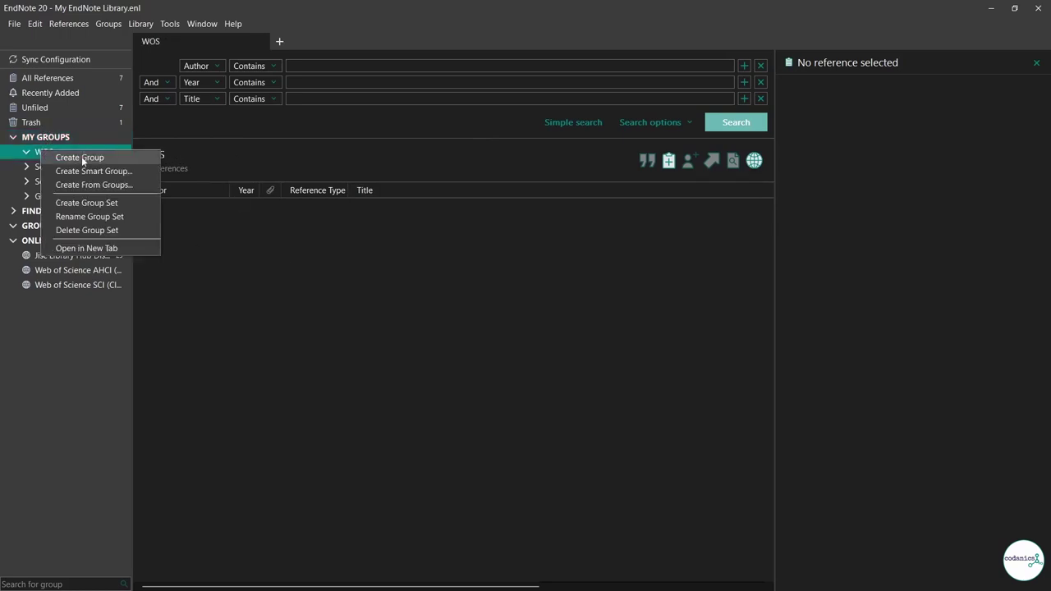
pyautogui.click(82, 156)
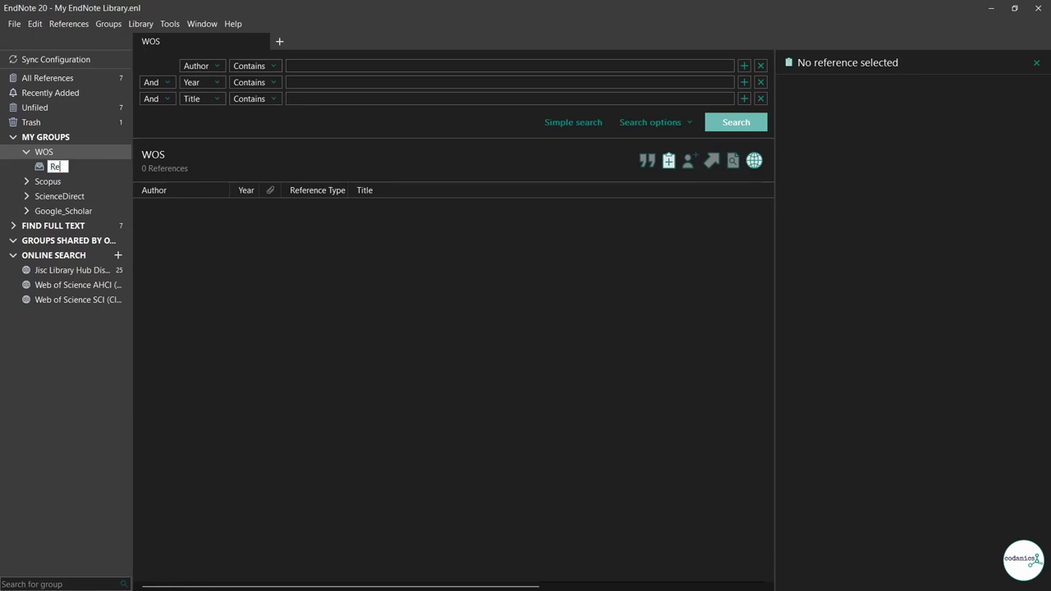
pyautogui.click(79, 153)
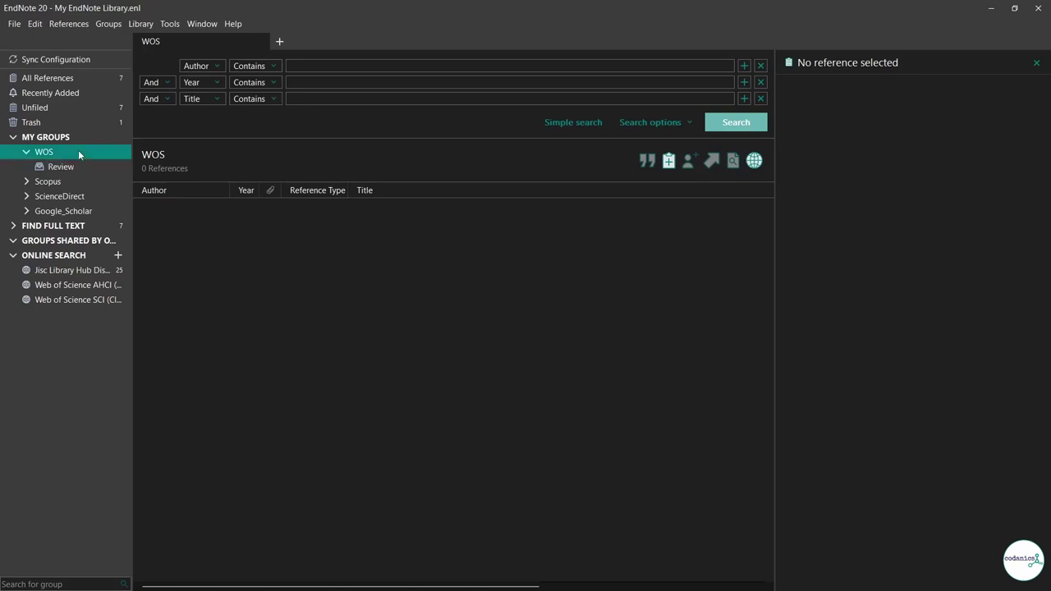
# - Create a group named Research inside the WOS group set
pyautogui.rightClick(78, 150)
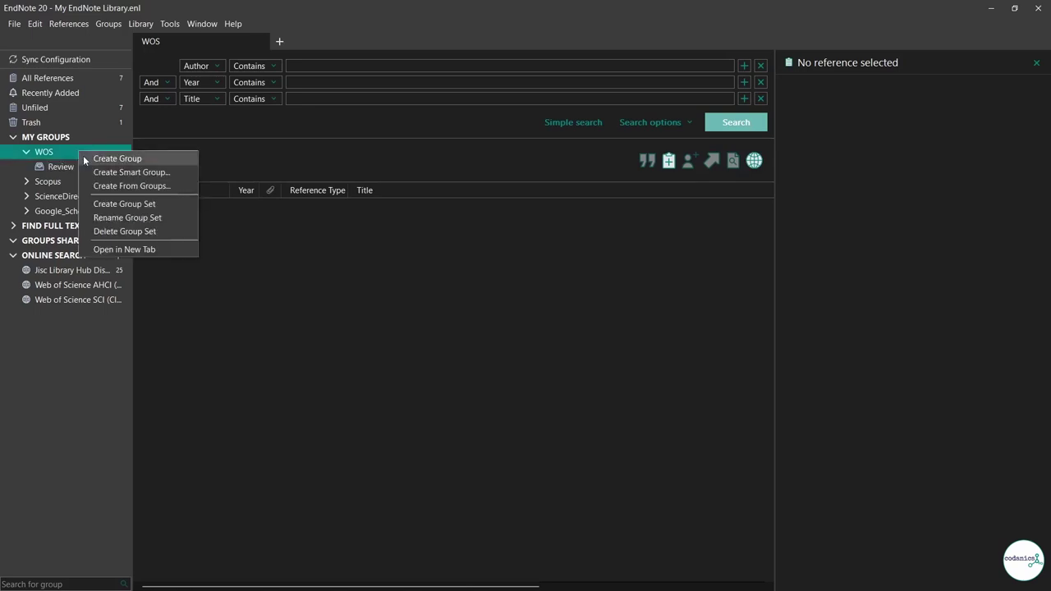
pyautogui.click(85, 158)
pyautogui.write('Research')
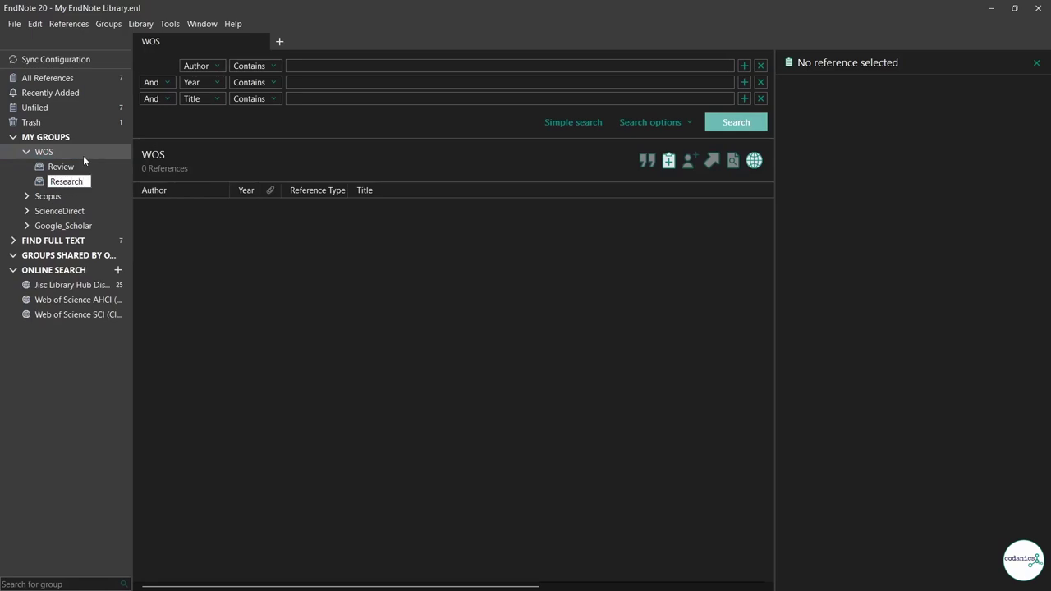
pyautogui.click(82, 155)
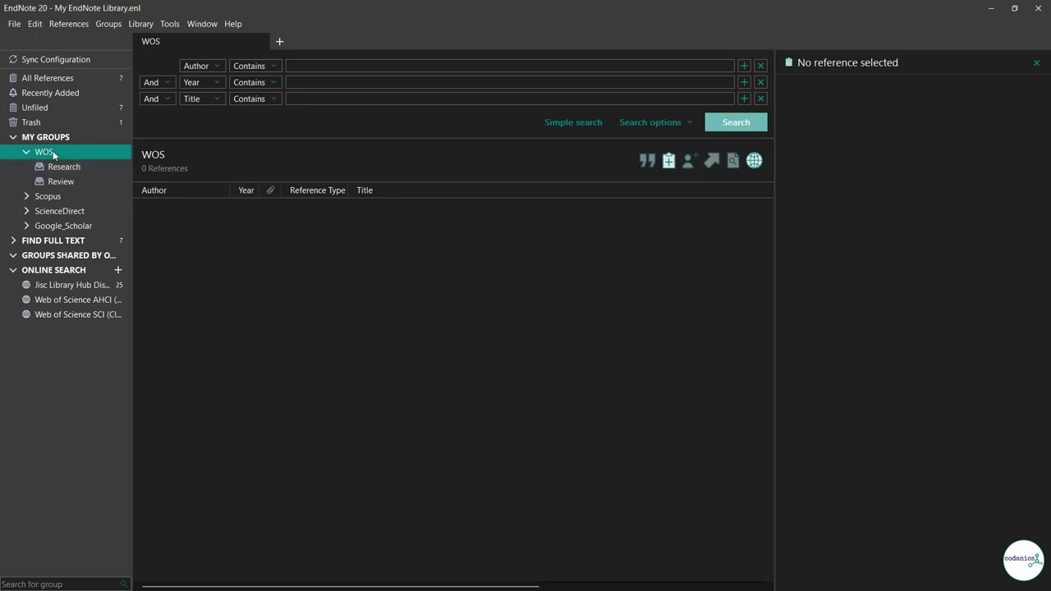
# - Expand the Scopus, ScienceDirect and Google_Scholar group sets to check their groups, and minimize the EndNote window
pyautogui.click(27, 197)
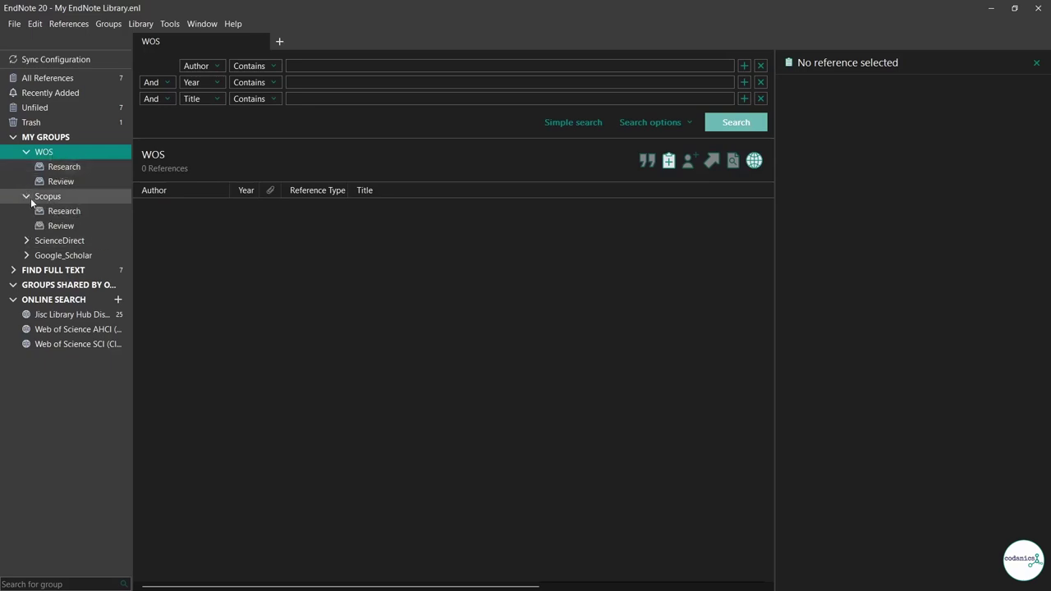
pyautogui.click(27, 241)
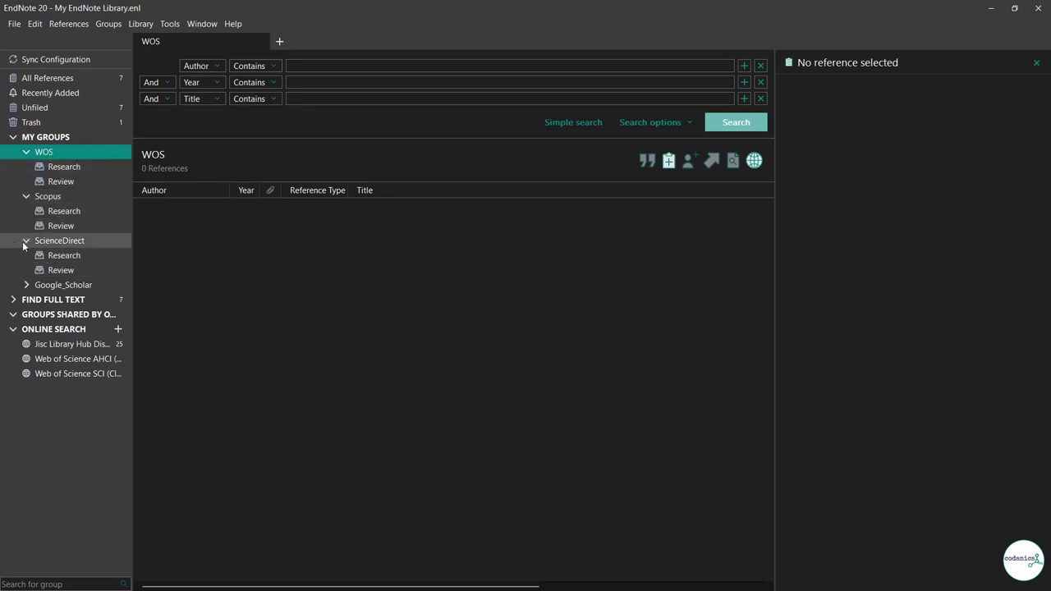
pyautogui.click(27, 286)
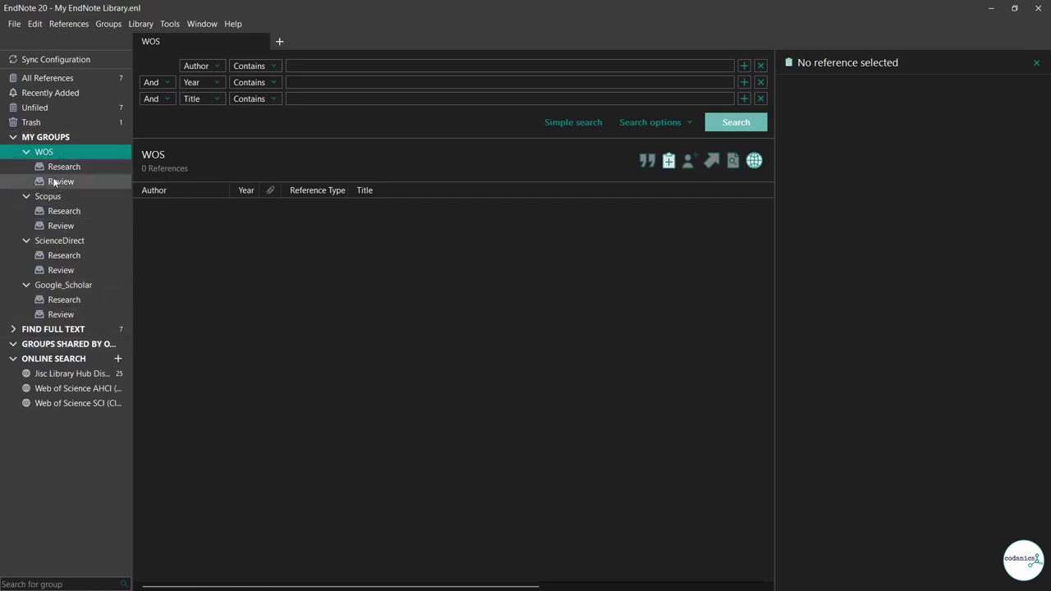
pyautogui.click(201, 257)
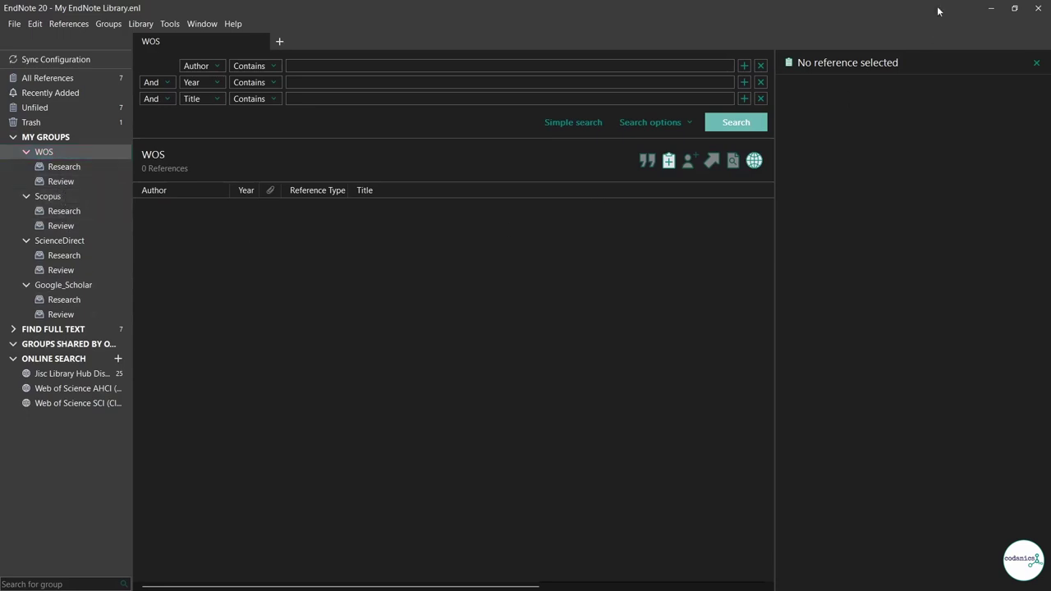
pyautogui.click(991, 7)
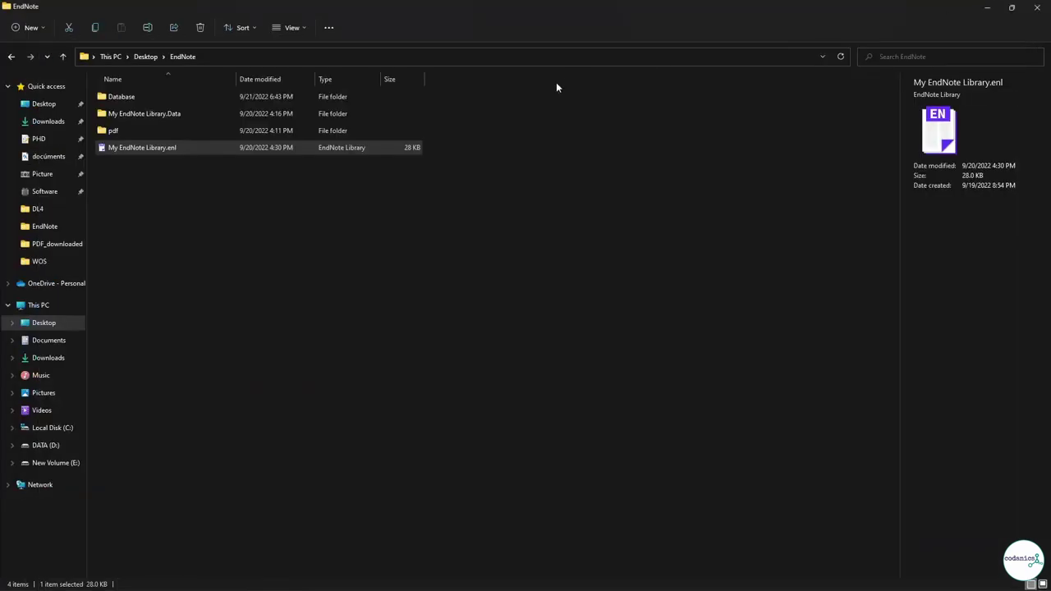
# - Import the Ar.ris file from the Database folder's WOS subfolder into the EndNote library and switch to EndNote
pyautogui.doubleClick(144, 97)
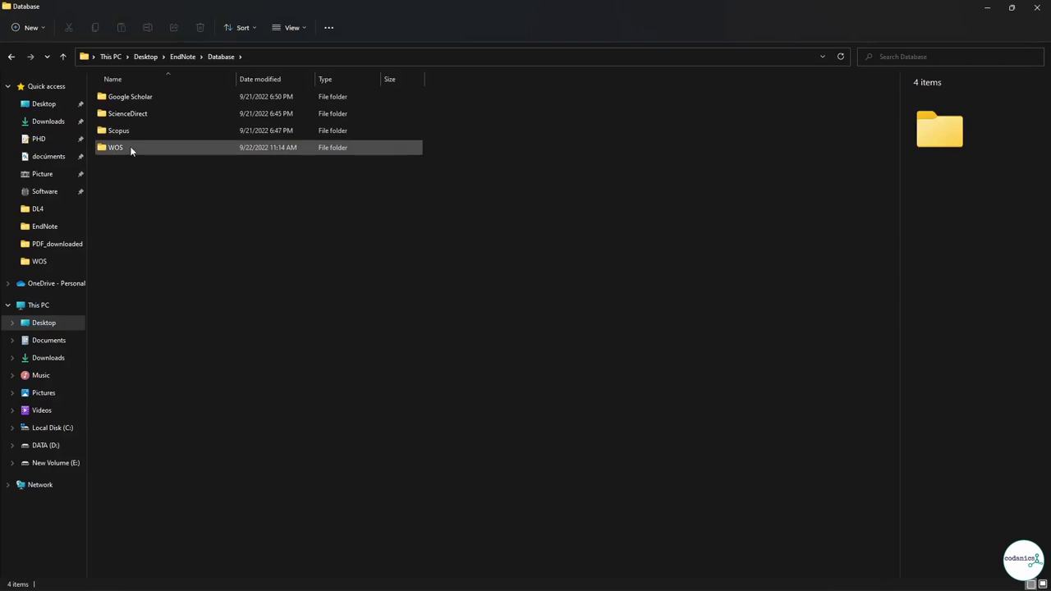
pyautogui.doubleClick(129, 148)
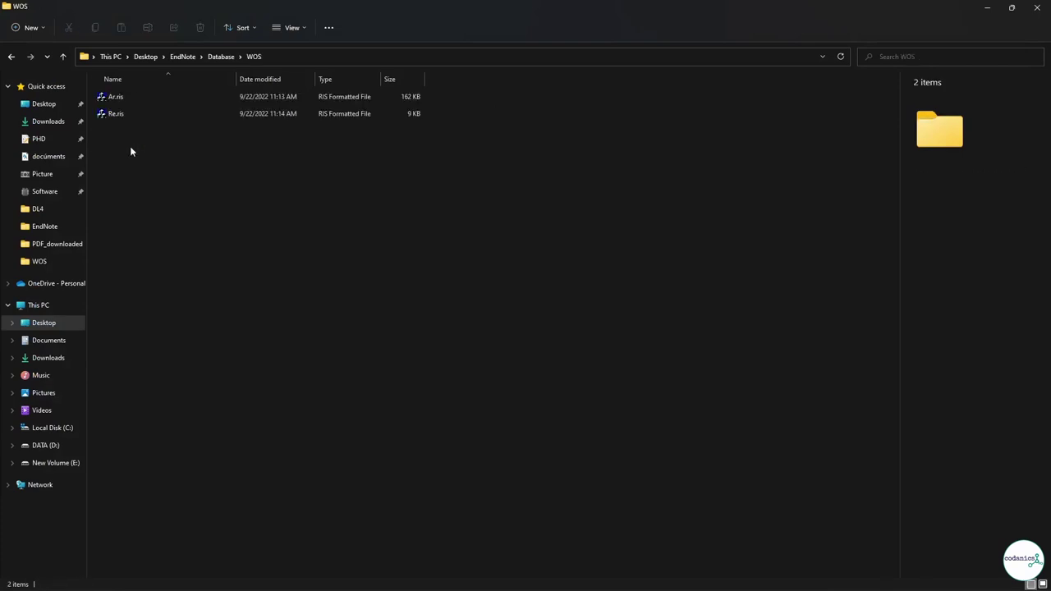
pyautogui.doubleClick(115, 97)
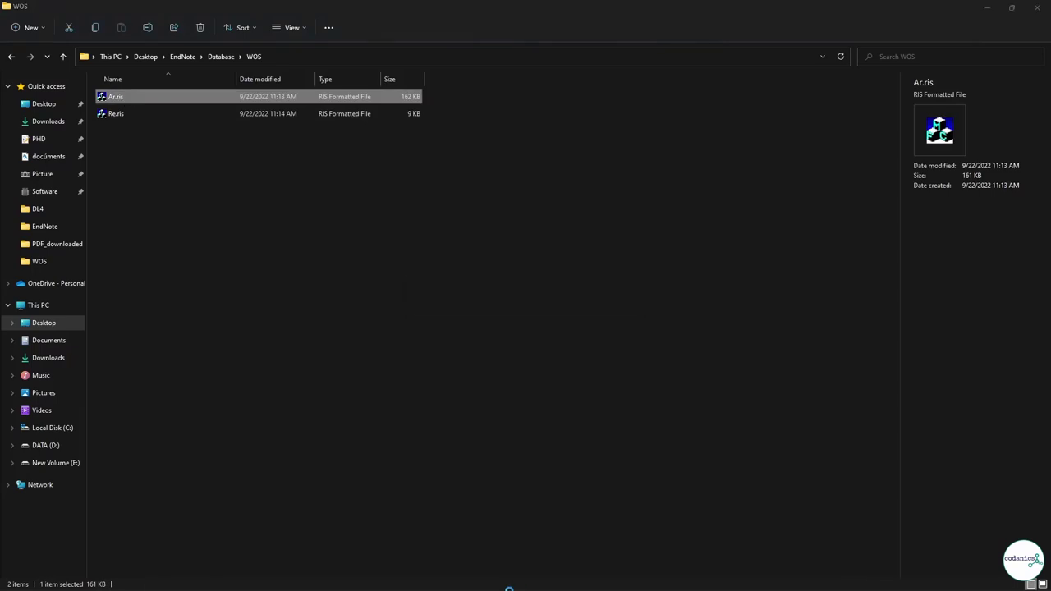
pyautogui.moveTo(567, 588)
pyautogui.click(573, 579)
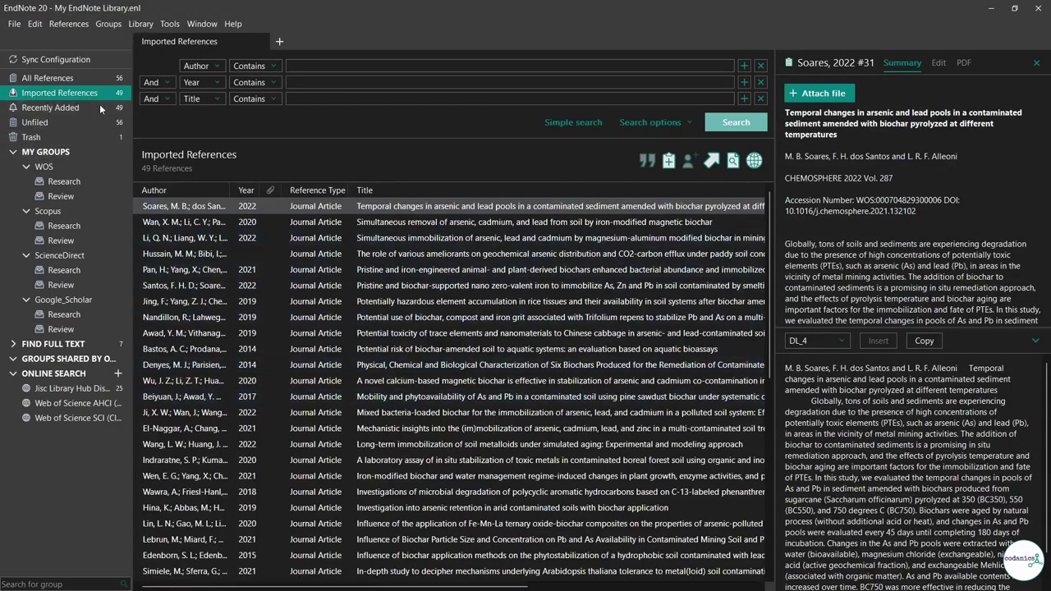
# - Add all the imported references to the Research group under WOS and open that group
pyautogui.click(377, 349)
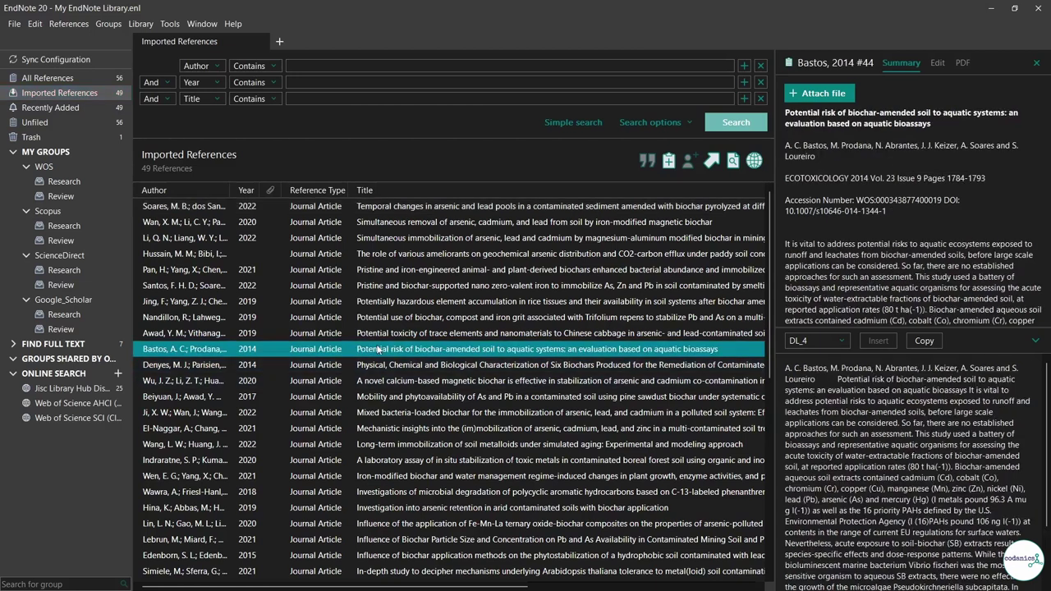
pyautogui.hotkey('ctrl', 'a')
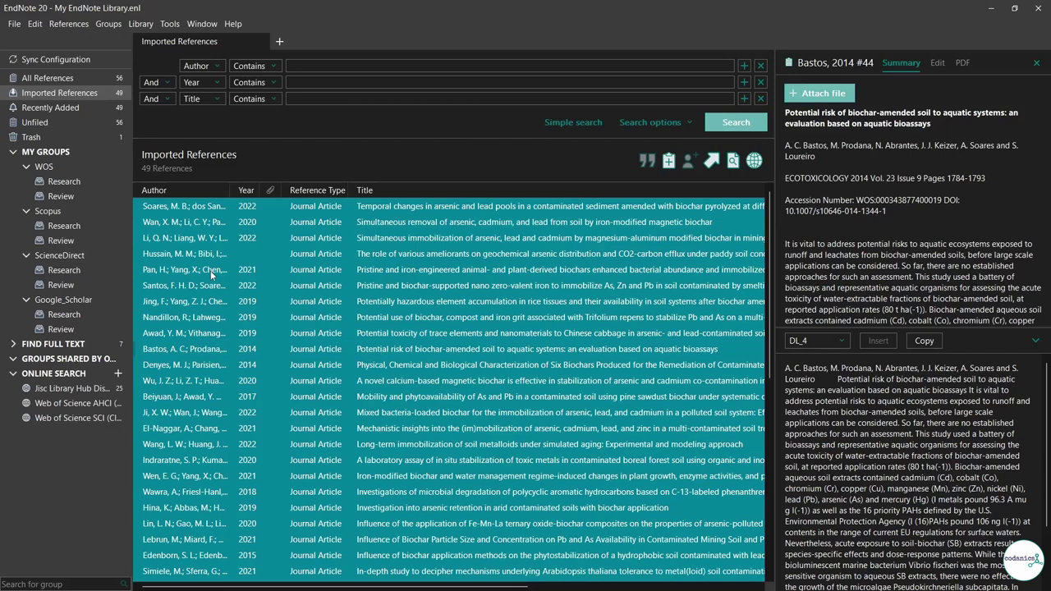
pyautogui.moveTo(211, 270); pyautogui.dragTo(60, 182)
pyautogui.click(60, 182)
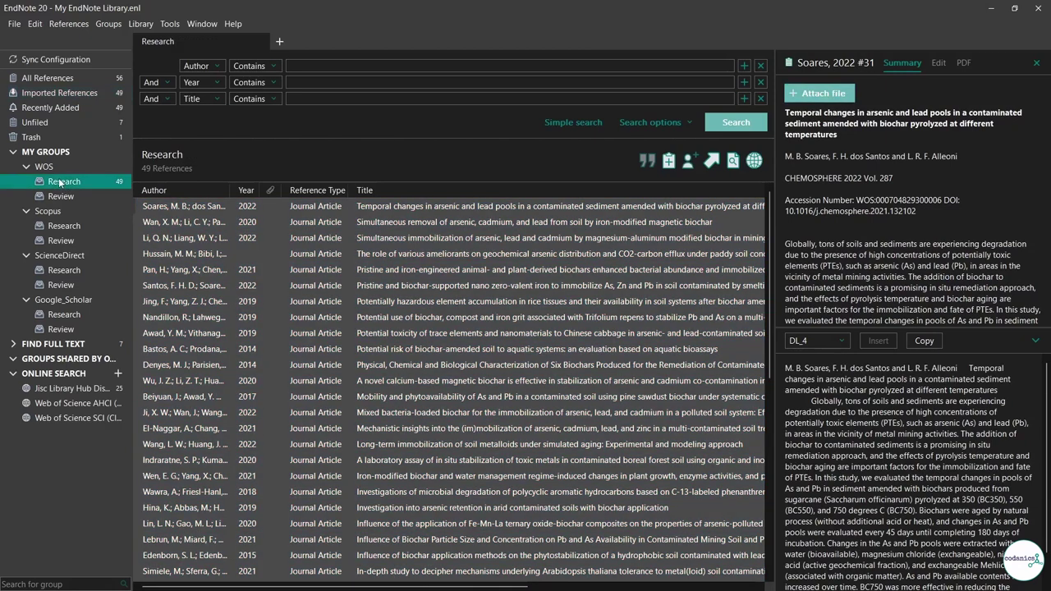
# - Select all references in the WOS Research group and check which groups they can be added to
pyautogui.hotkey('ctrl', 'a')
pyautogui.rightClick(326, 283)
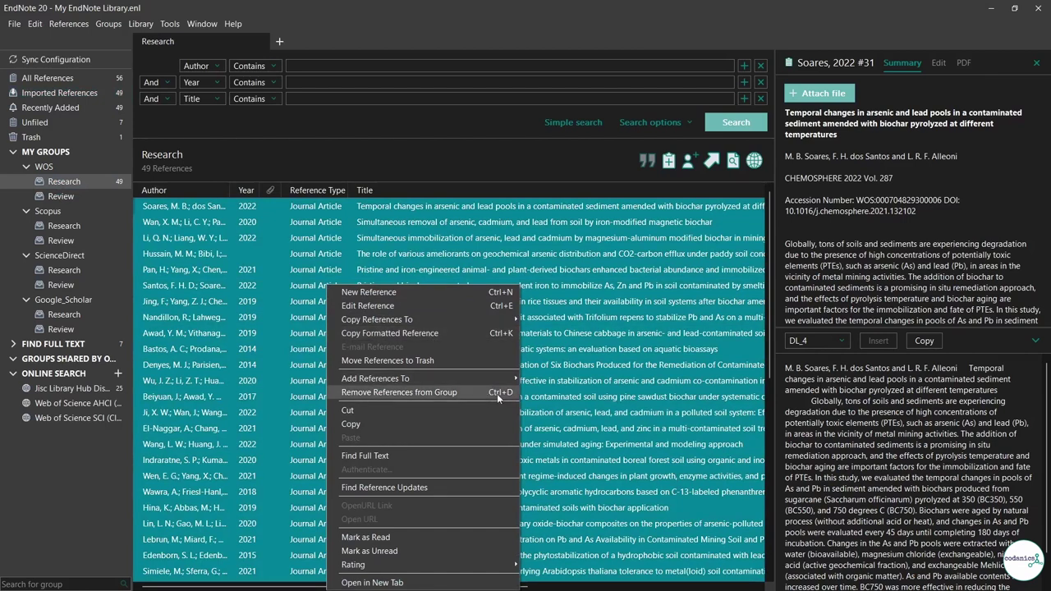
pyautogui.moveTo(506, 375)
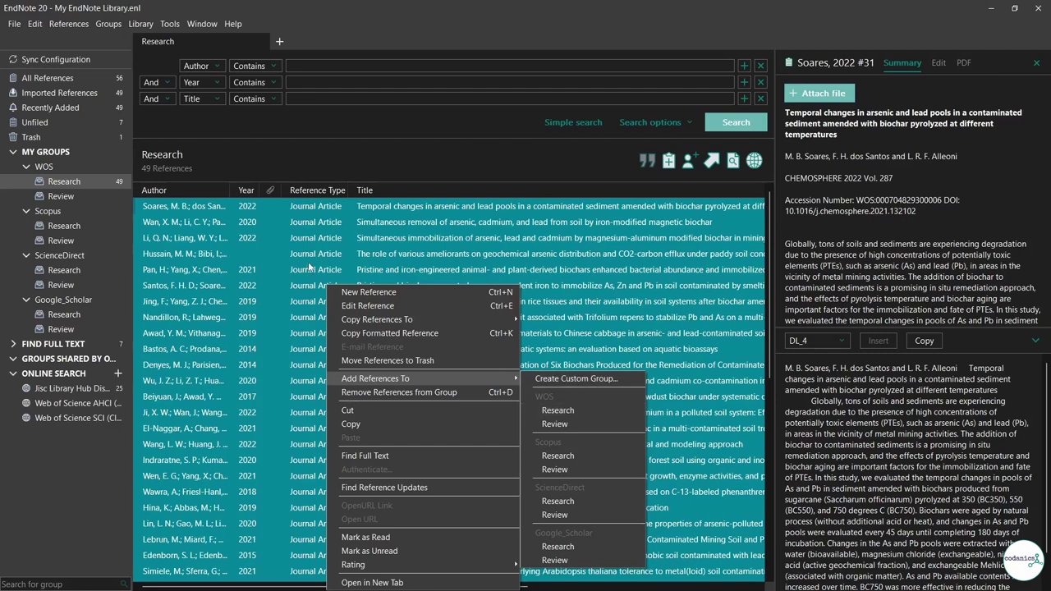
pyautogui.click(316, 254)
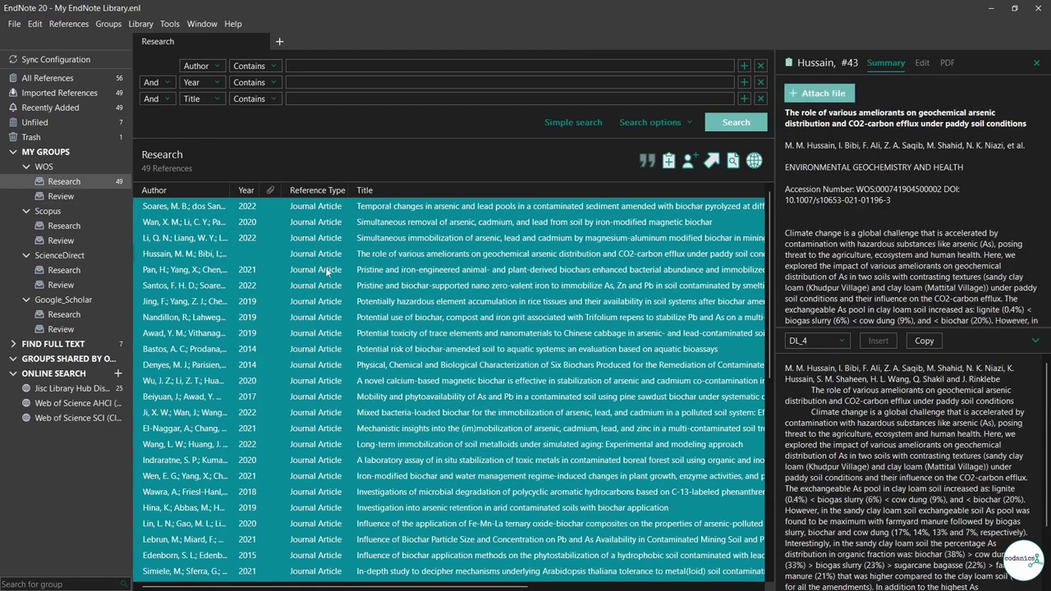
# - Import Re.ris from the WOS folder and add all its references to the Review group under WOS
pyautogui.click(991, 8)
pyautogui.doubleClick(152, 107)
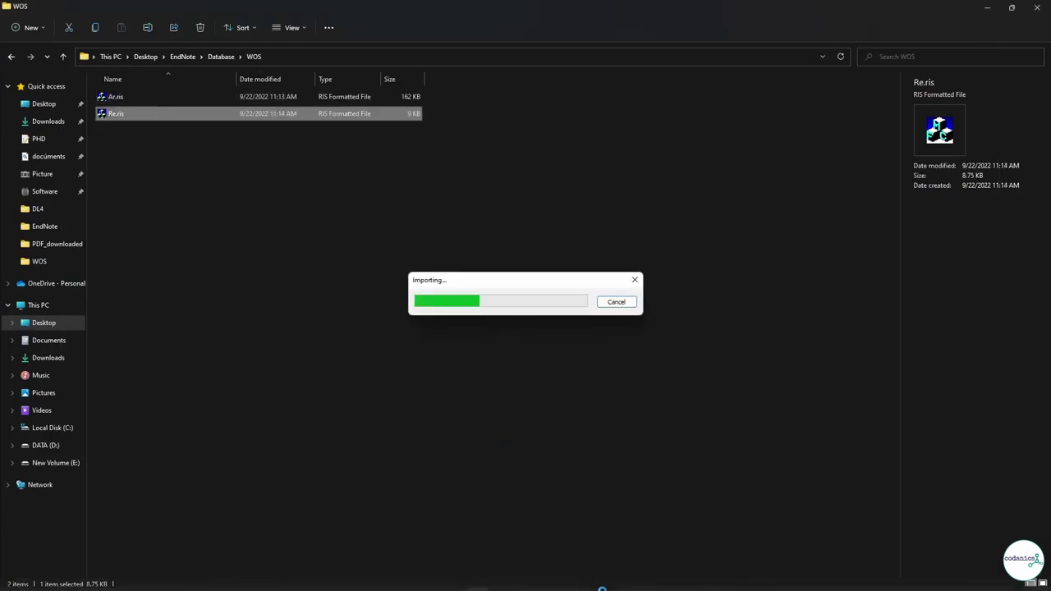
pyautogui.click(574, 578)
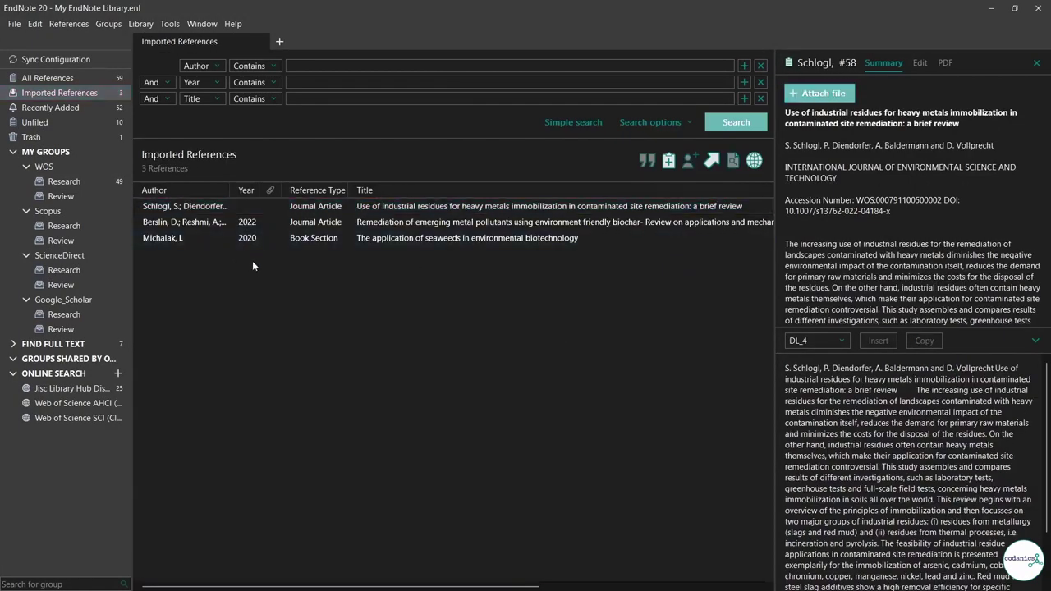
pyautogui.hotkey('ctrl', 'a')
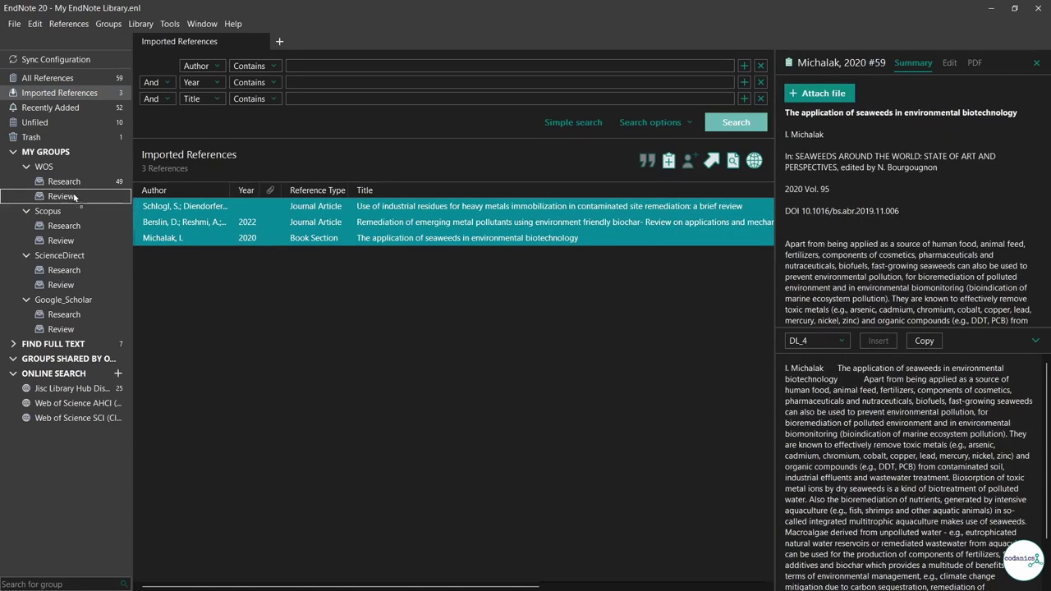
pyautogui.moveTo(73, 196); pyautogui.dragTo(74, 196)
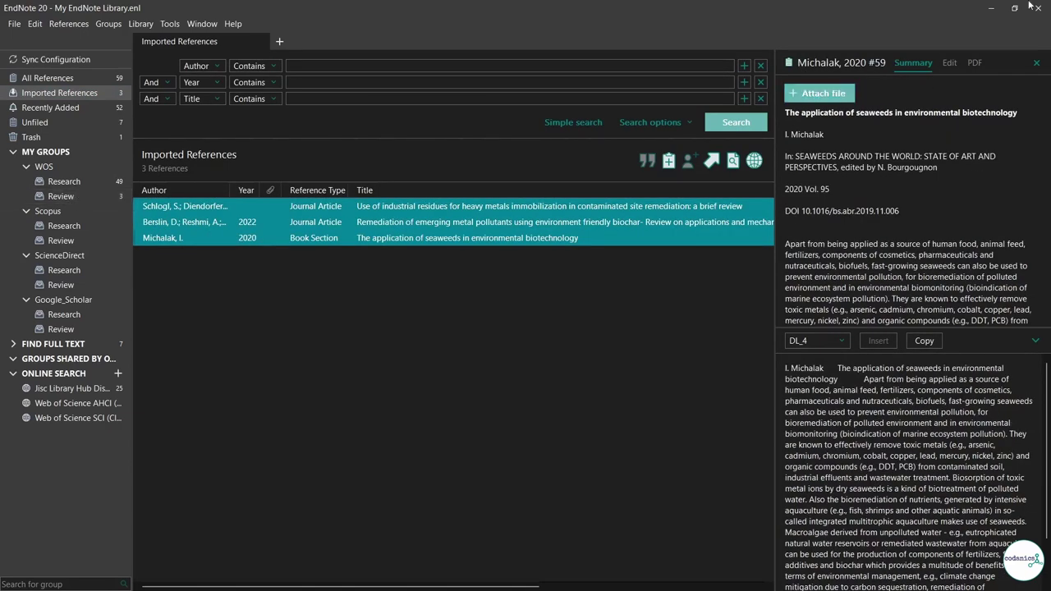
# - Return to the Database folder and import Ar.ris from its Scopus subfolder into the EndNote library
pyautogui.click(989, 9)
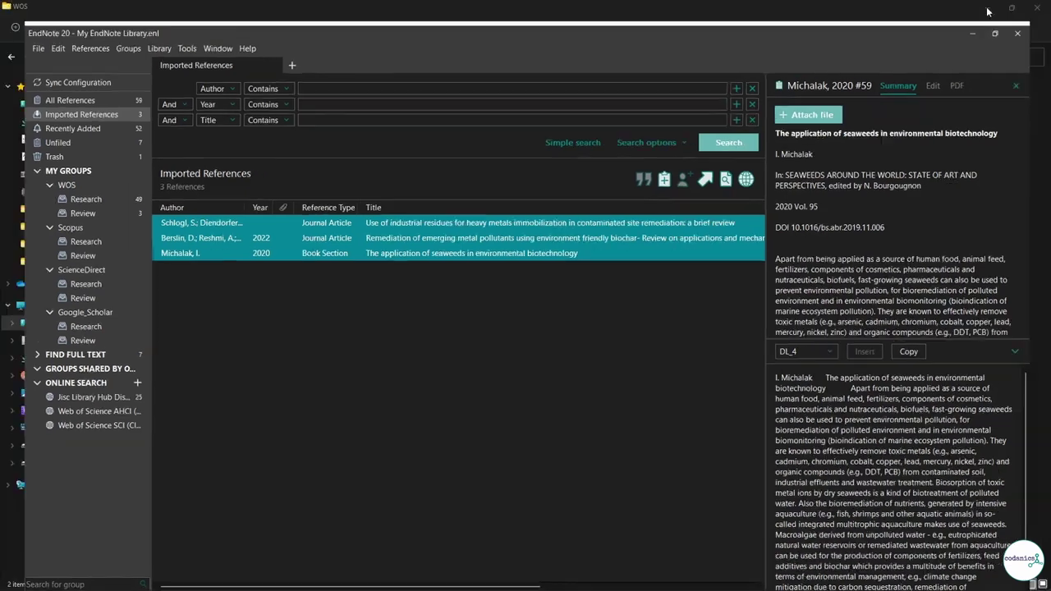
pyautogui.click(61, 56)
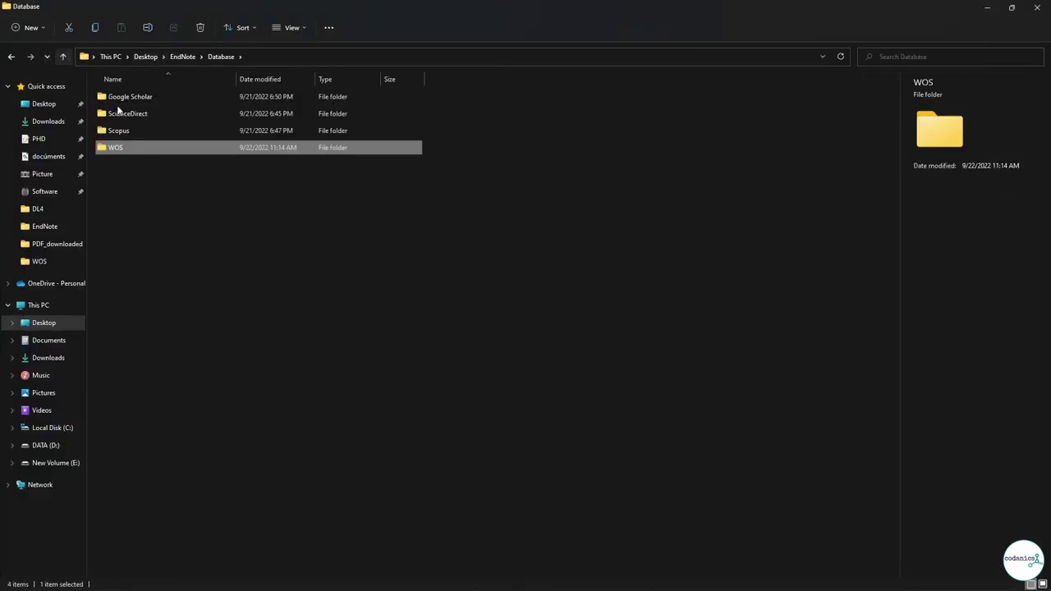
pyautogui.doubleClick(117, 132)
pyautogui.click(124, 99)
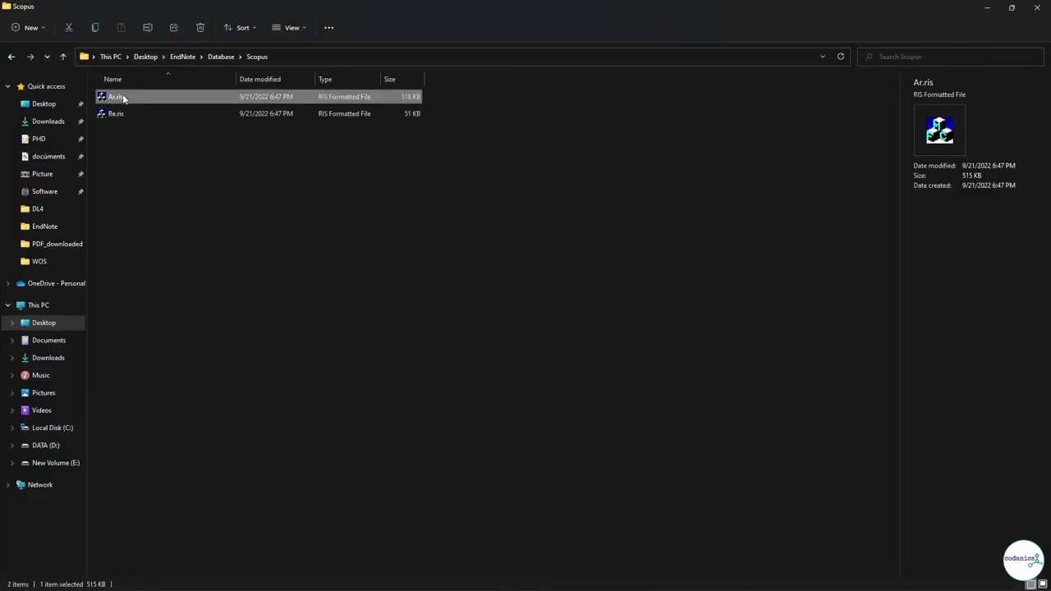
pyautogui.doubleClick(123, 99)
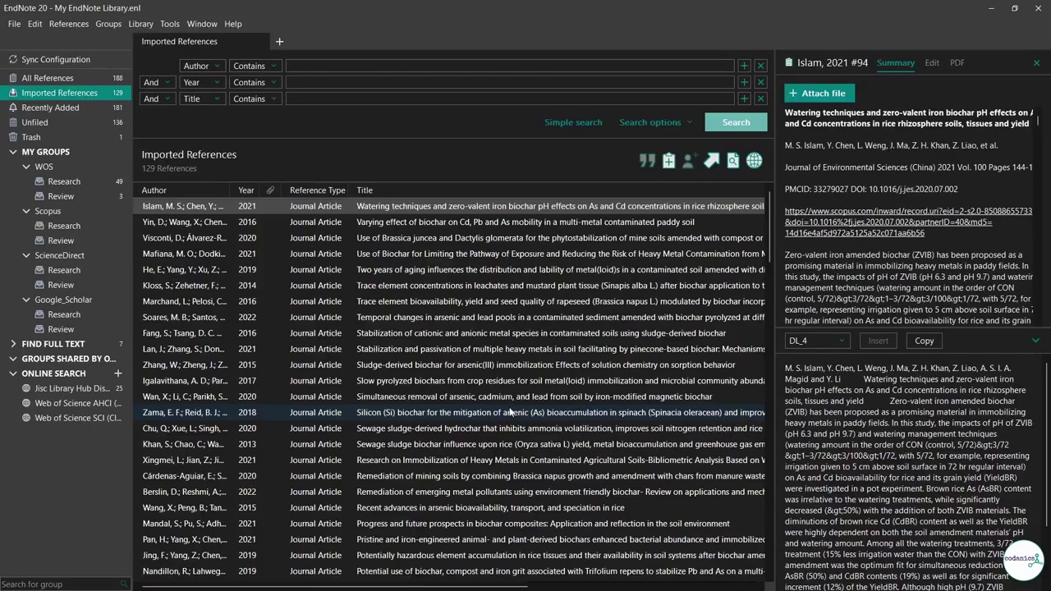
# - Add all the references imported from the Scopus Ar.ris file to the Research group under Scopus
pyautogui.click(489, 364)
pyautogui.hotkey('ctrl', 'a')
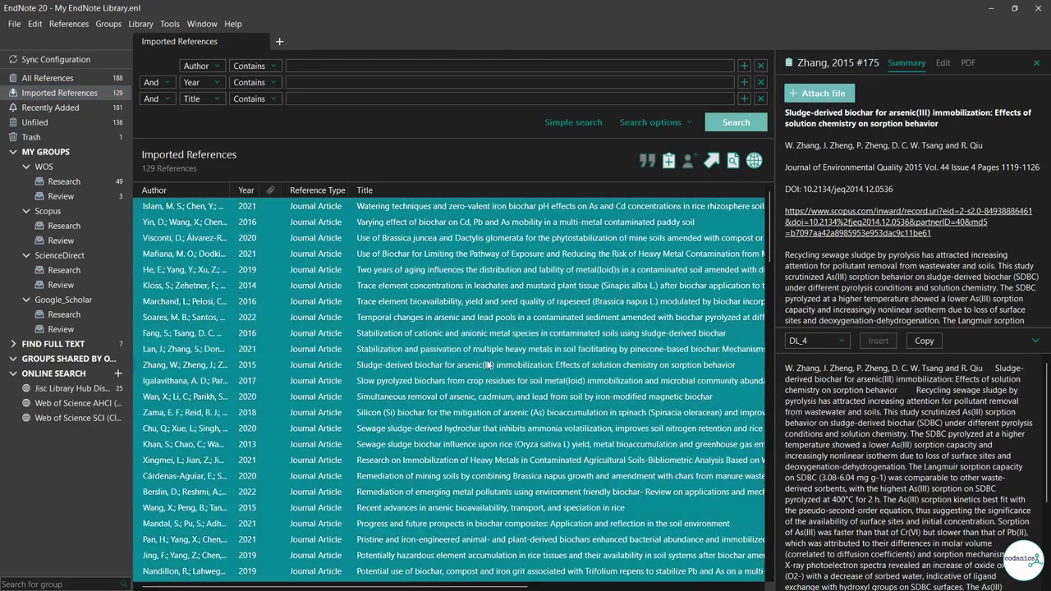
pyautogui.moveTo(340, 333); pyautogui.dragTo(61, 232)
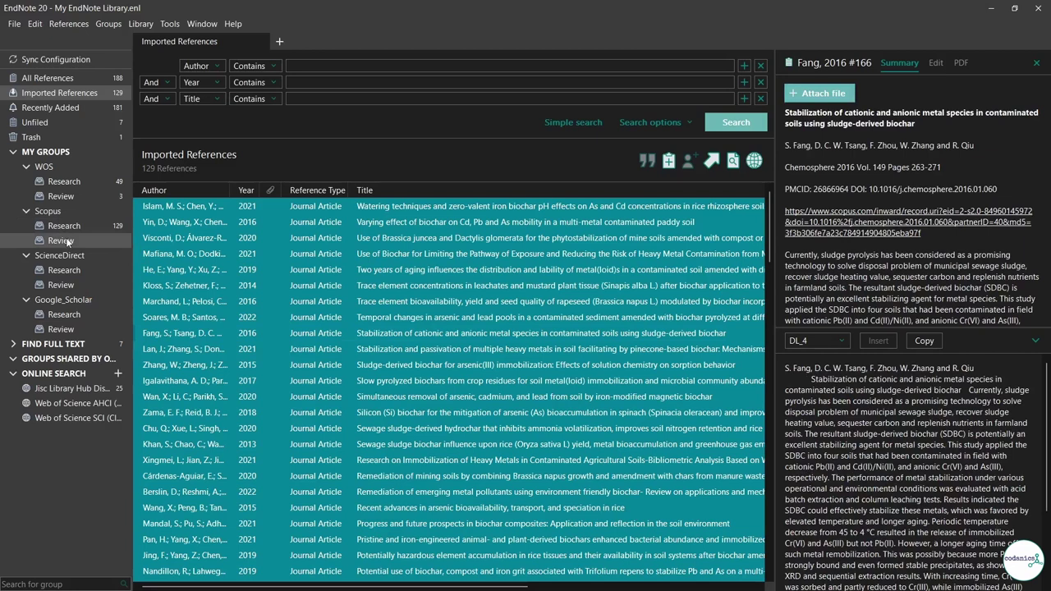
# - Import Re.ris from the Scopus folder and add all its references to the Review group under Scopus
pyautogui.click(993, 10)
pyautogui.moveTo(116, 113); pyautogui.dragTo(579, 580)
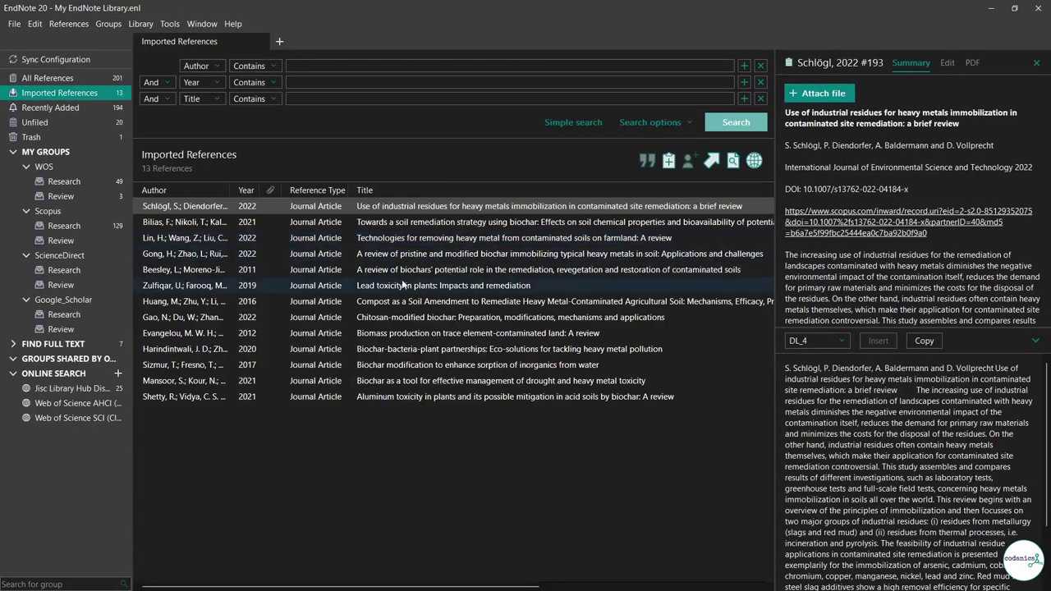
pyautogui.click(403, 285)
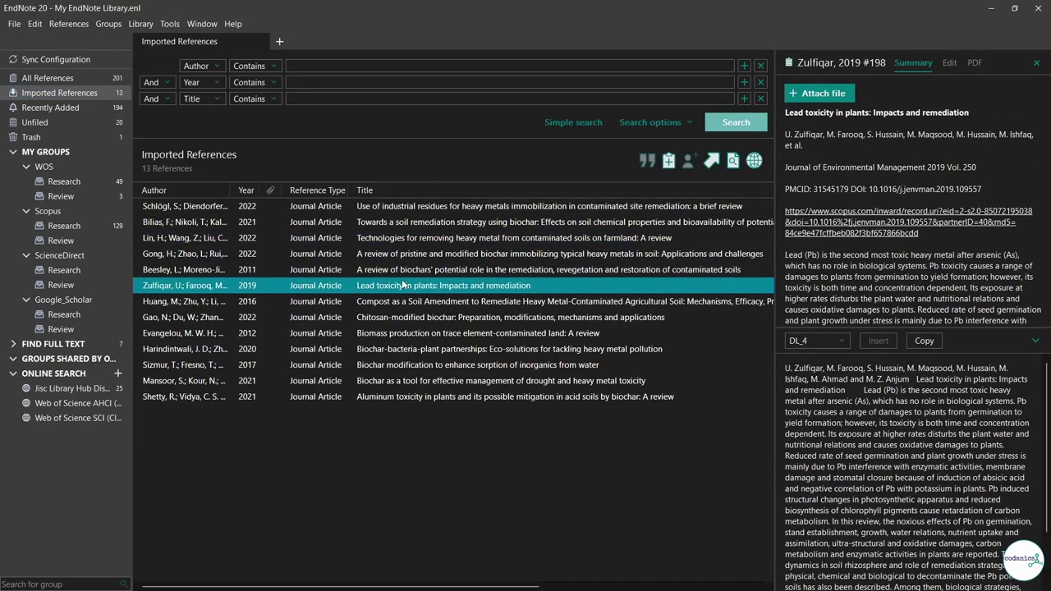
pyautogui.hotkey('ctrl', 'a')
pyautogui.moveTo(403, 285); pyautogui.dragTo(62, 241)
# - Return to the Database folder and import Ar.ris from its ScienceDirect subfolder into the EndNote library
pyautogui.click(991, 7)
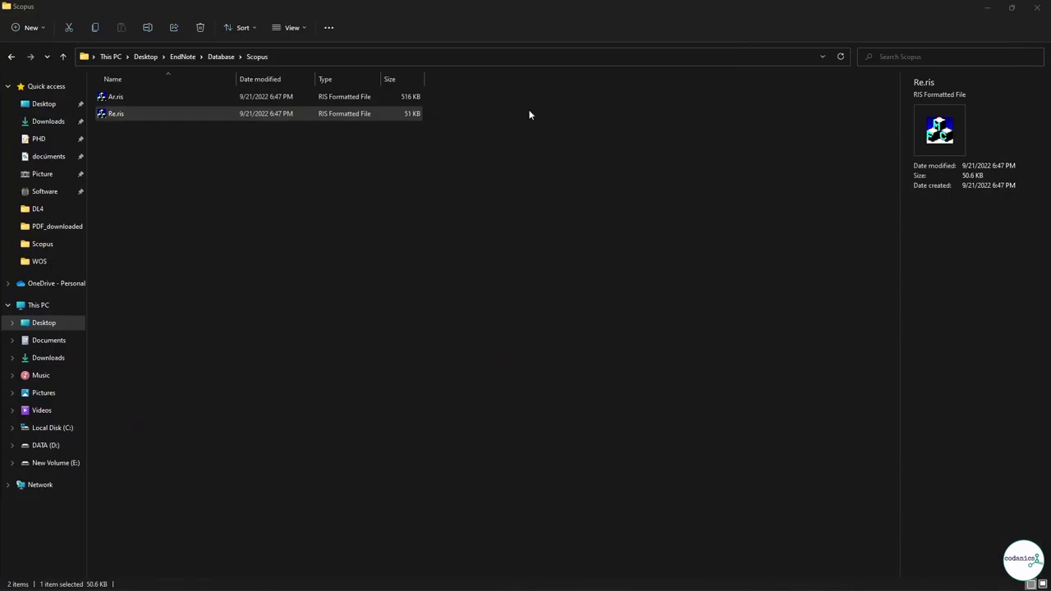
pyautogui.click(62, 56)
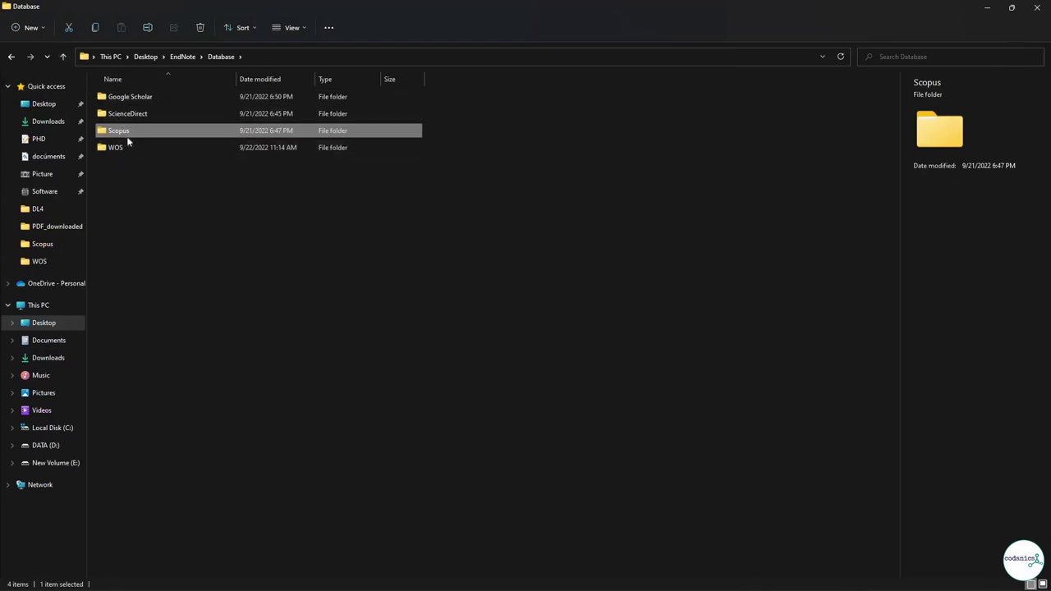
pyautogui.doubleClick(135, 112)
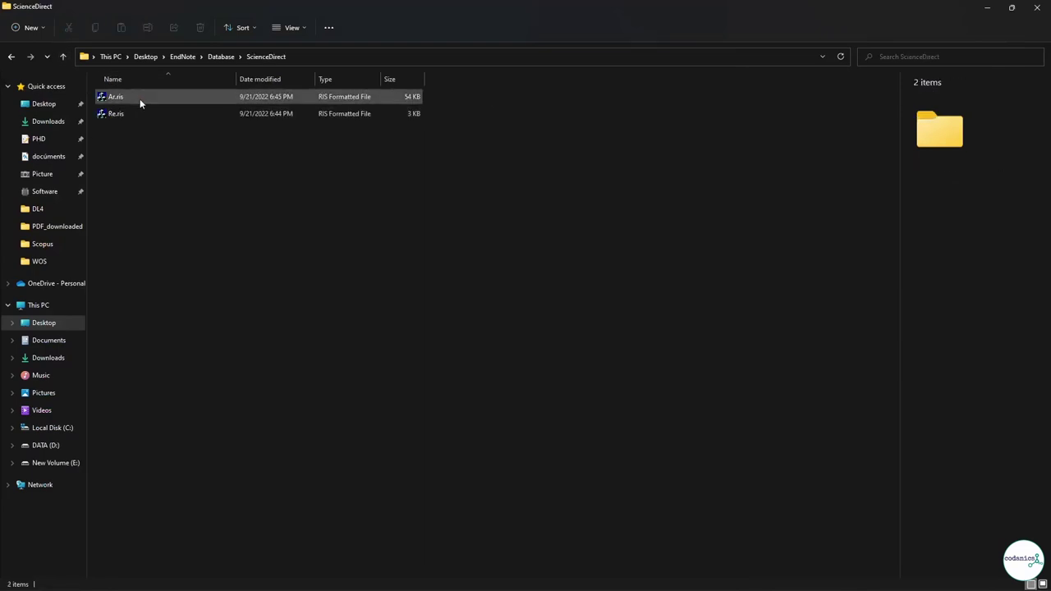
pyautogui.doubleClick(139, 99)
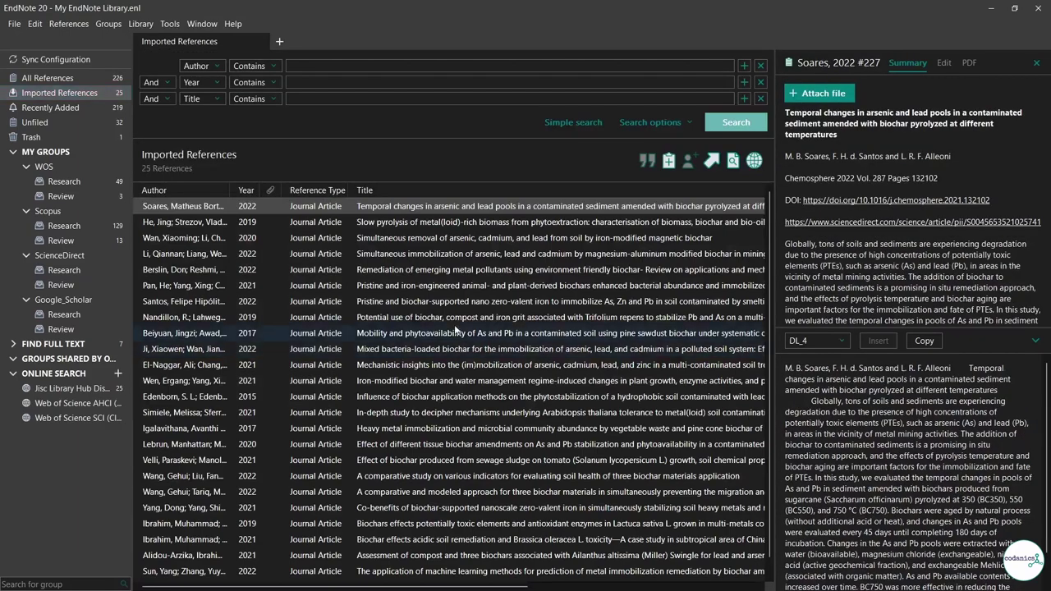
# - Add all the references imported from the ScienceDirect Ar.ris file to the Research group under ScienceDirect
pyautogui.click(456, 329)
pyautogui.hotkey('ctrl', 'a')
pyautogui.moveTo(456, 337); pyautogui.dragTo(74, 272)
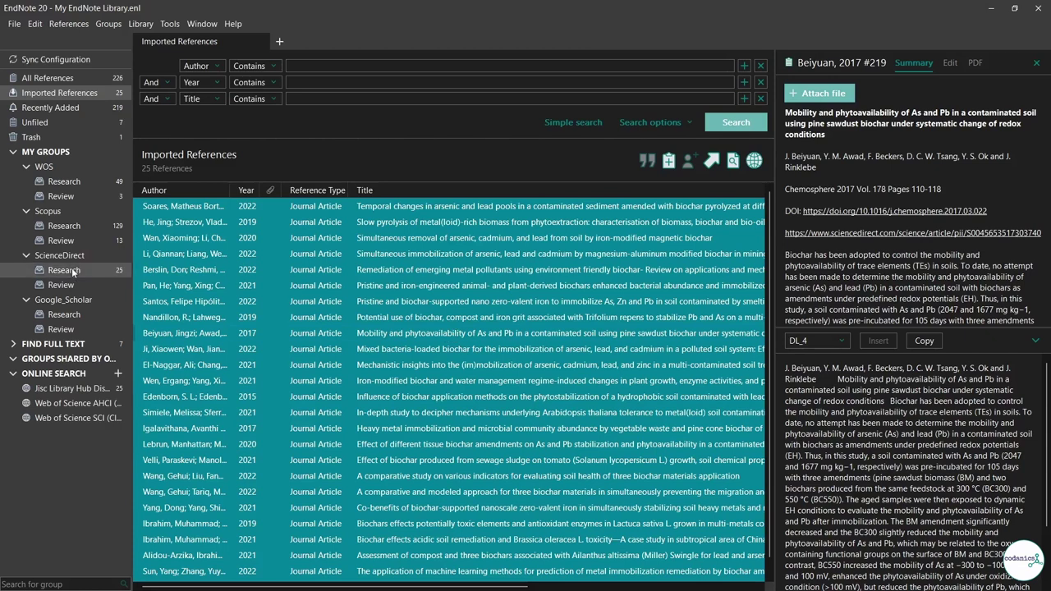
# - Import Re.ris from the ScienceDirect folder and add its reference to the Review group under ScienceDirect
pyautogui.click(990, 8)
pyautogui.click(961, 11)
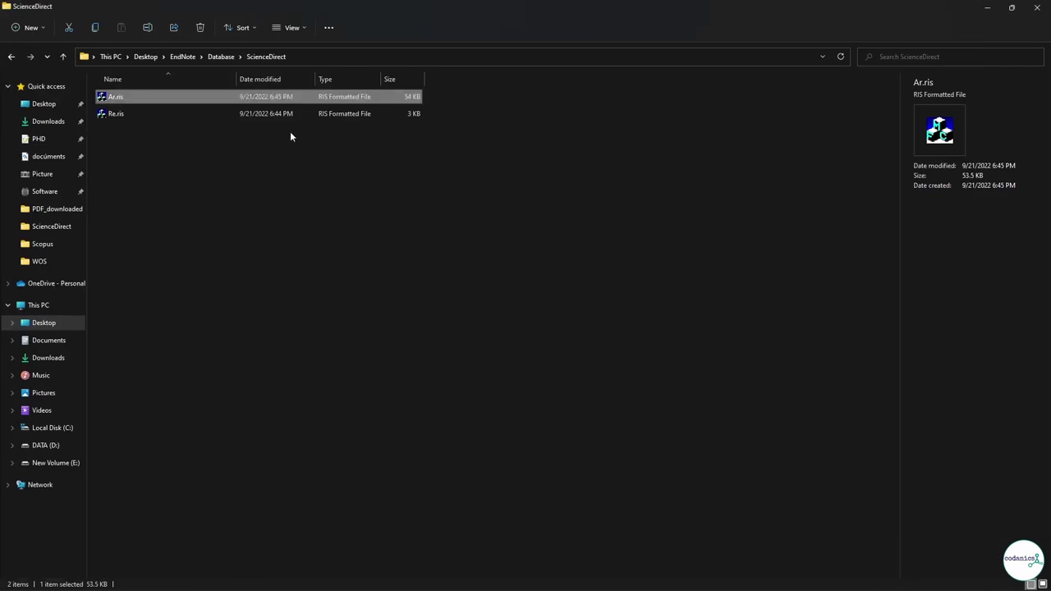
pyautogui.doubleClick(282, 114)
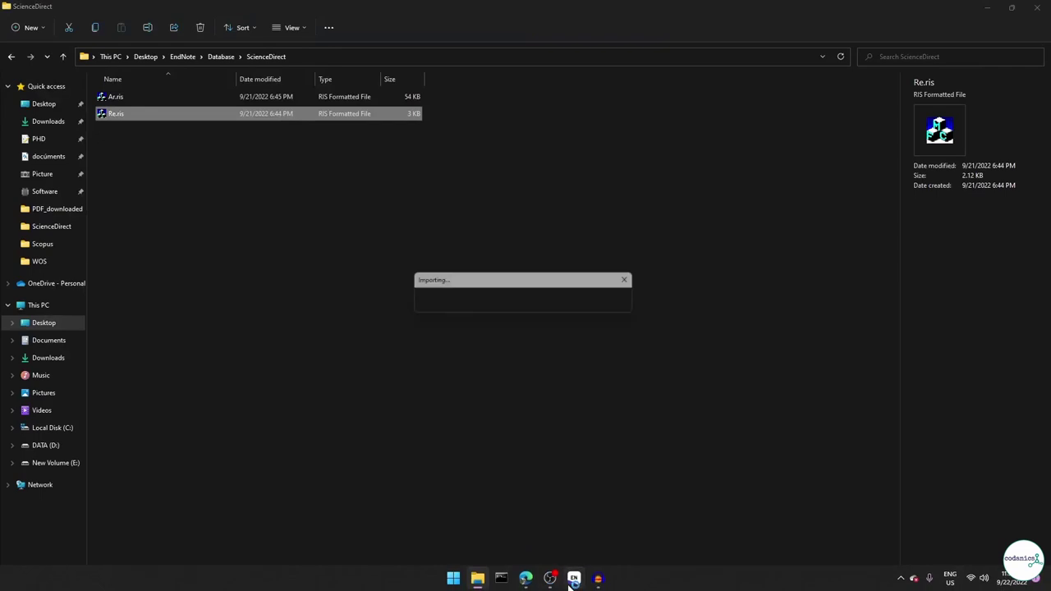
pyautogui.click(576, 583)
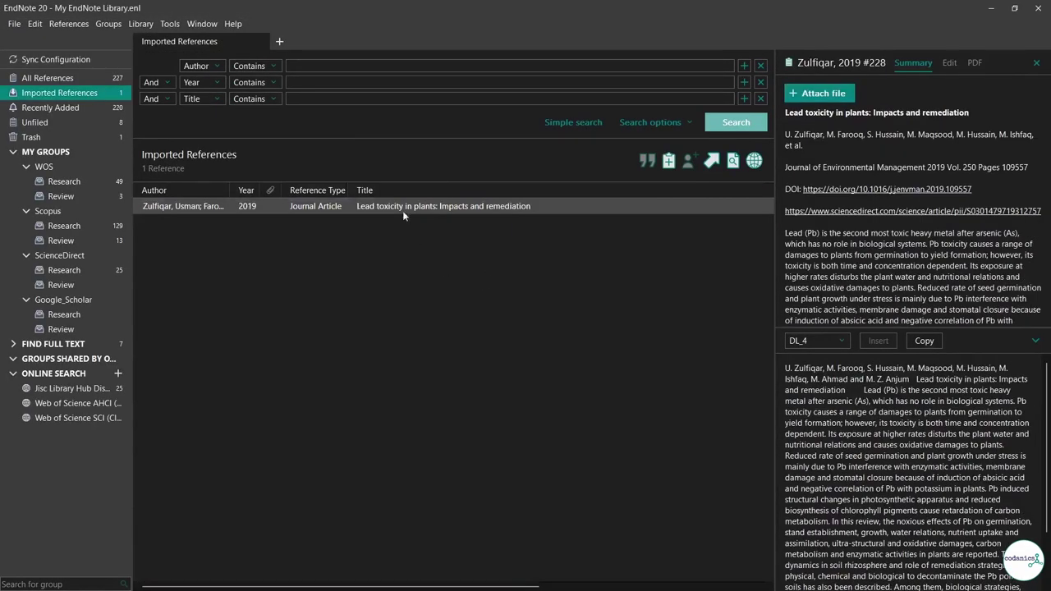
pyautogui.click(402, 211)
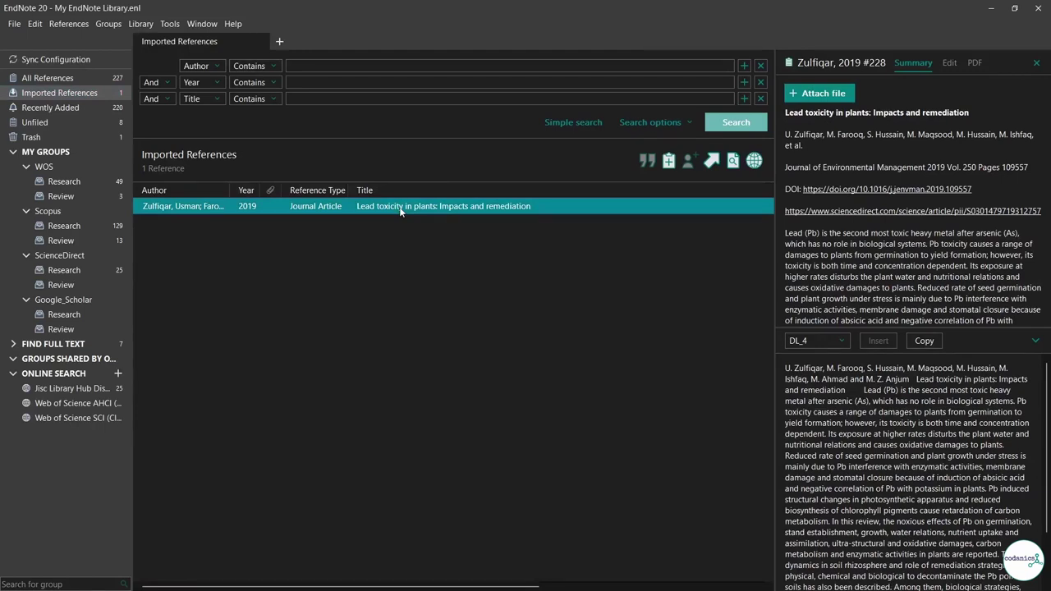
pyautogui.moveTo(361, 206); pyautogui.dragTo(92, 286)
# - Return to the Database folder and import Ar.ris from its Google Scholar subfolder into the EndNote library
pyautogui.click(990, 7)
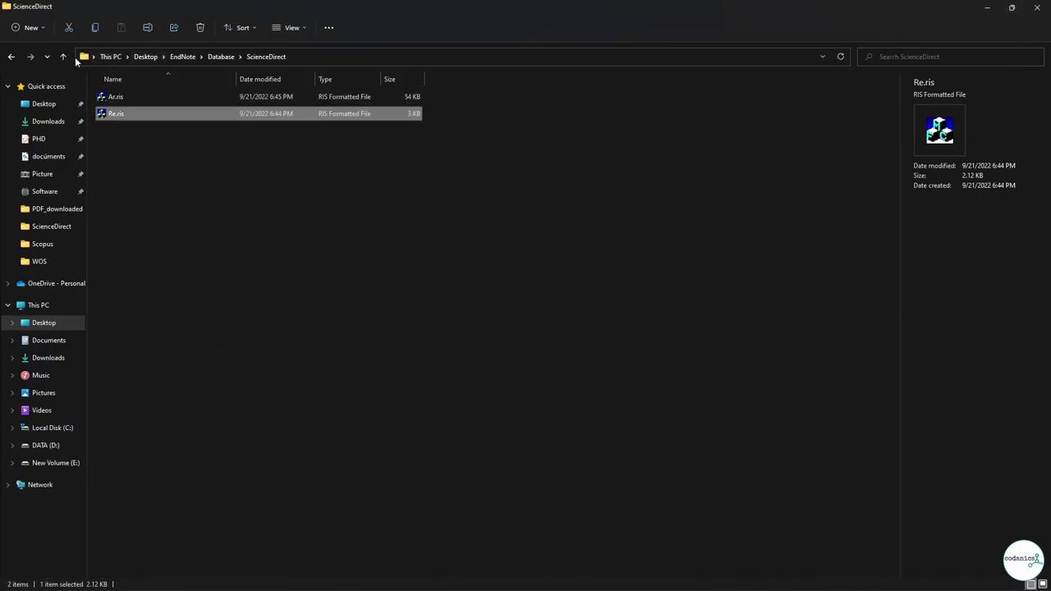
pyautogui.click(63, 57)
pyautogui.click(135, 96)
pyautogui.doubleClick(135, 96)
pyautogui.doubleClick(136, 96)
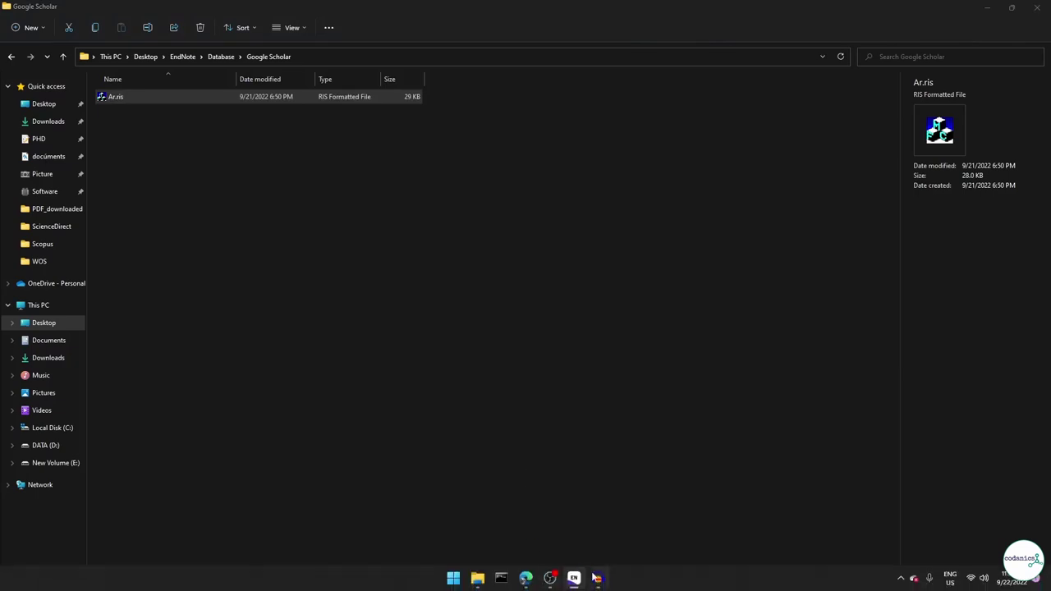
pyautogui.click(597, 578)
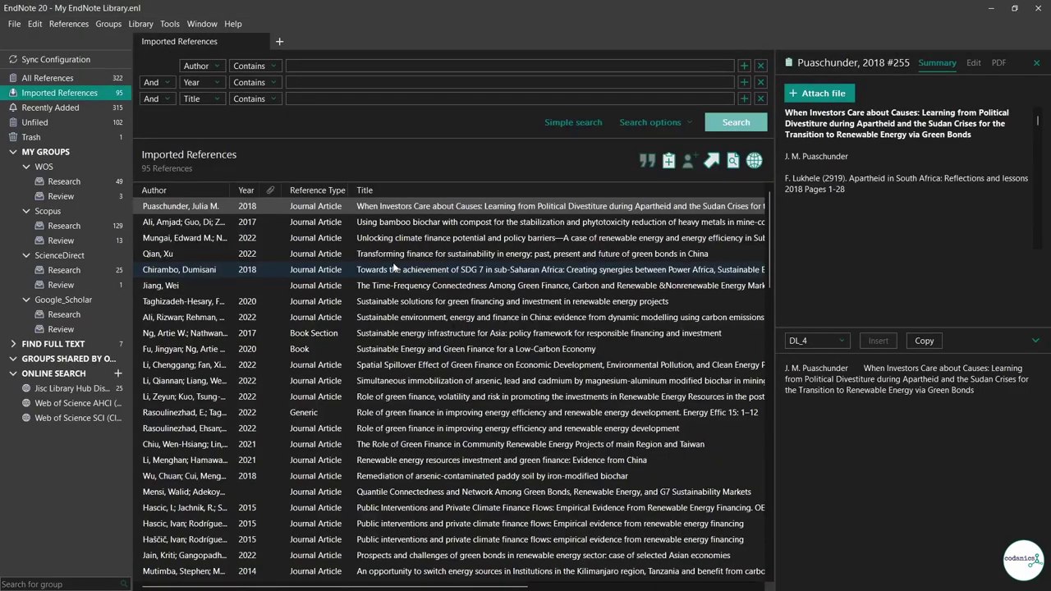
# - Add all the references imported from the Google Scholar file to the Research group under Google_Scholar and open that group
pyautogui.click(394, 267)
pyautogui.hotkey('ctrl', 'a')
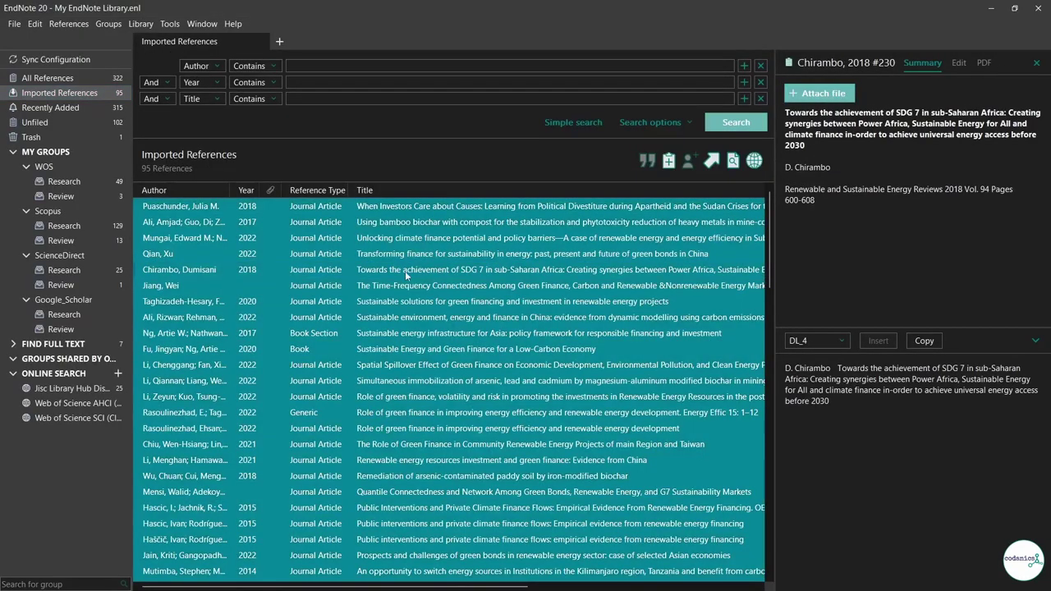
pyautogui.moveTo(405, 271); pyautogui.dragTo(64, 315)
pyautogui.click(49, 77)
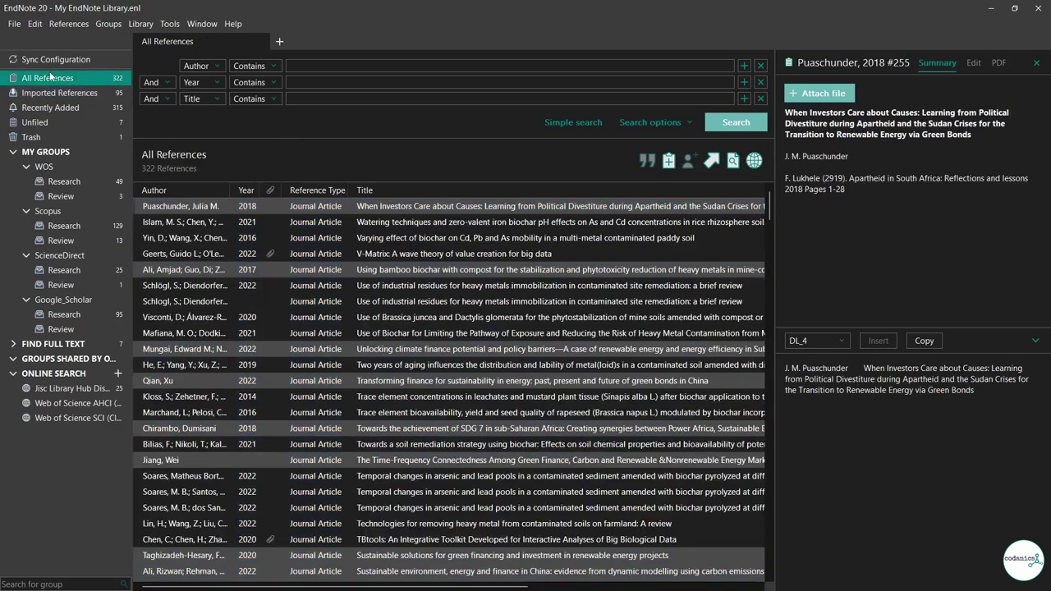
pyautogui.click(291, 291)
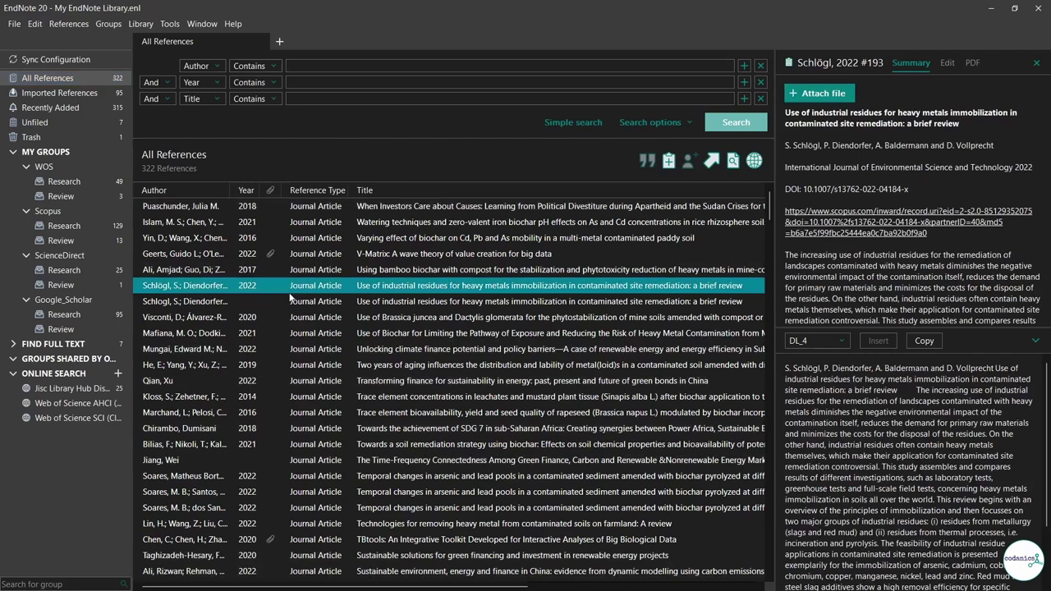
pyautogui.click(87, 316)
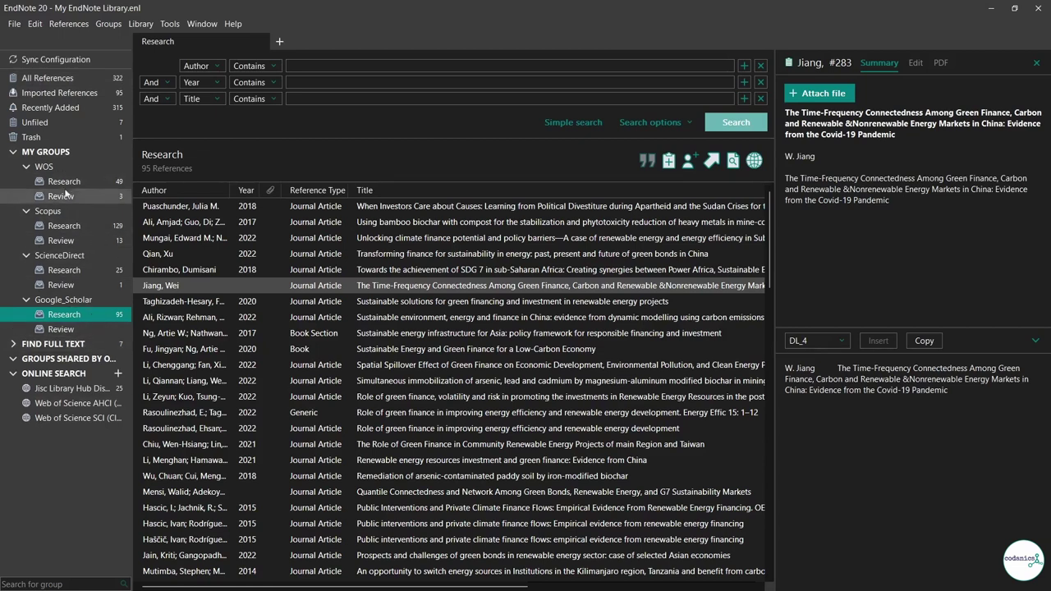
# - Create a new group set named Duplicates under My Groups
pyautogui.rightClick(62, 155)
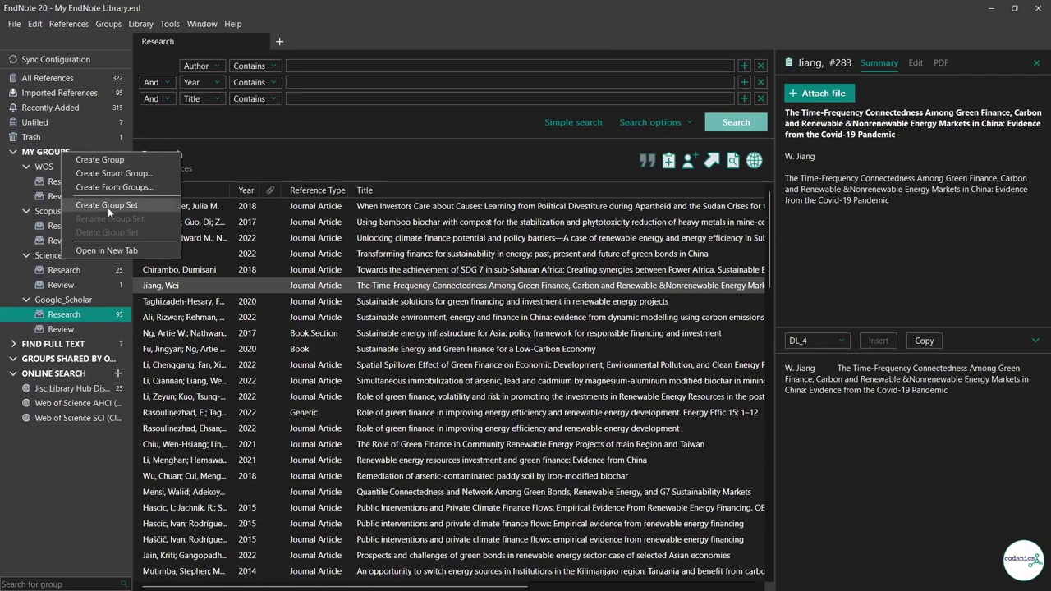
pyautogui.click(108, 207)
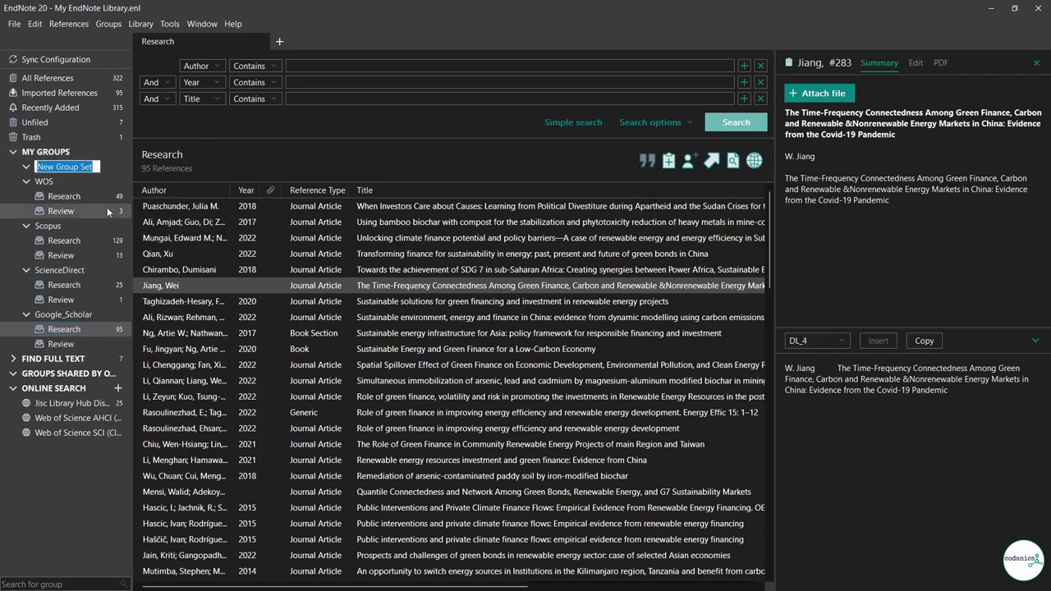
pyautogui.write('Duplic')
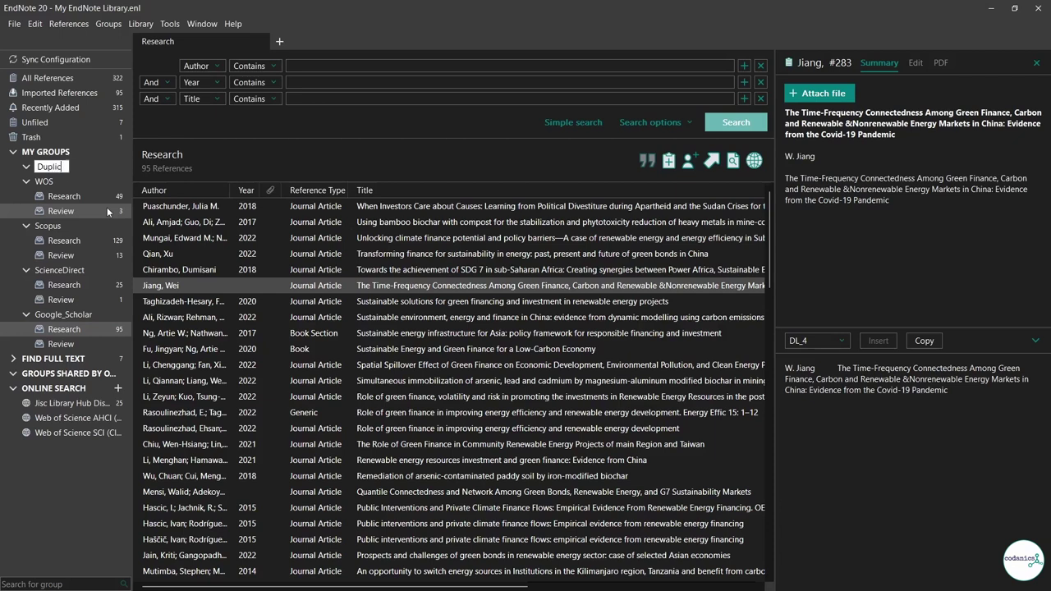
pyautogui.write('ates')
pyautogui.press('Return')
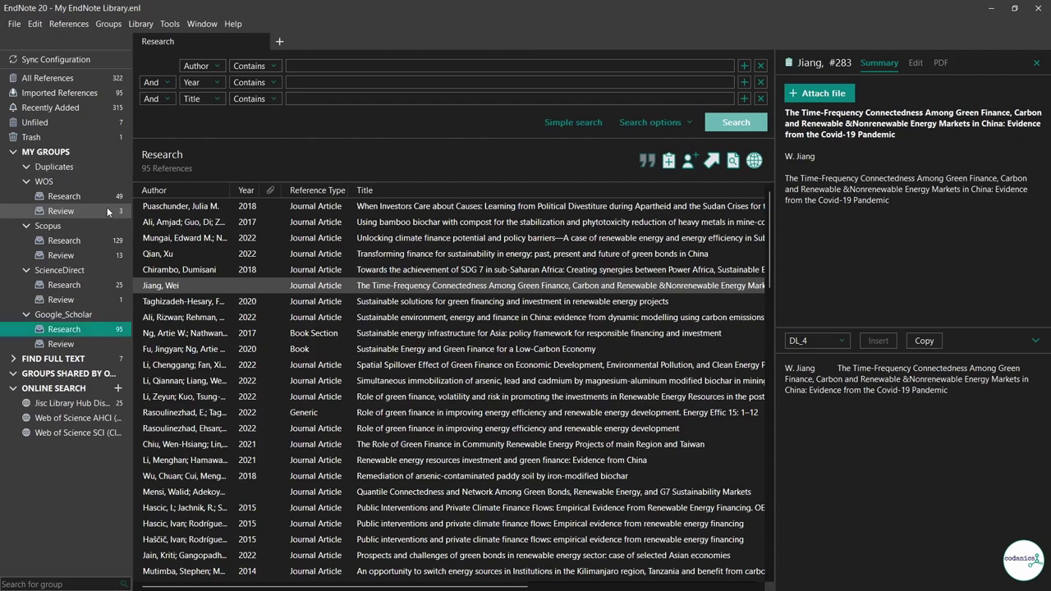
# - Create a group named Research inside the Duplicates group set
pyautogui.rightClick(60, 167)
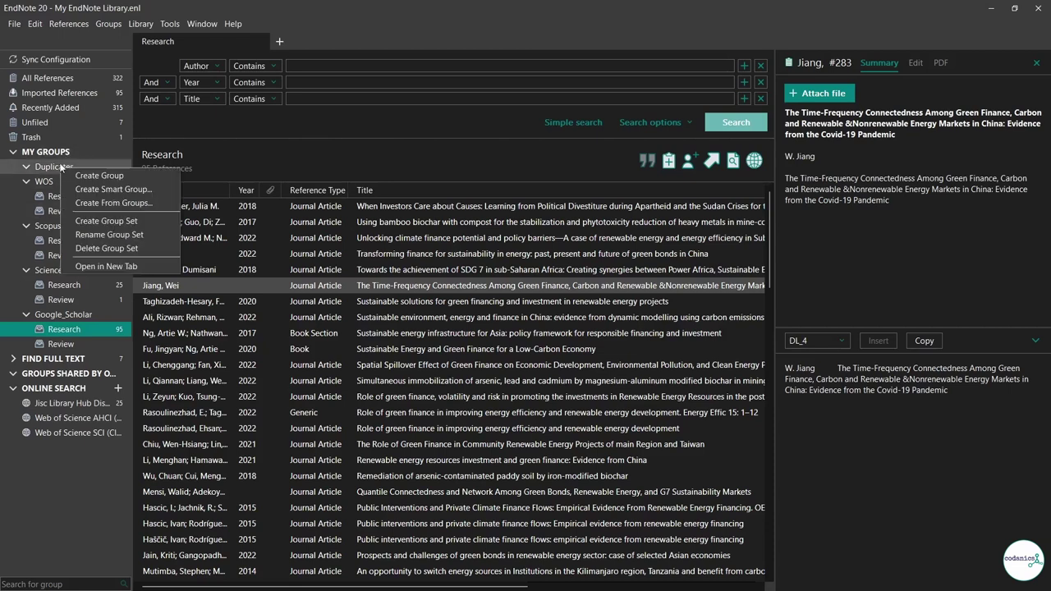
pyautogui.click(82, 174)
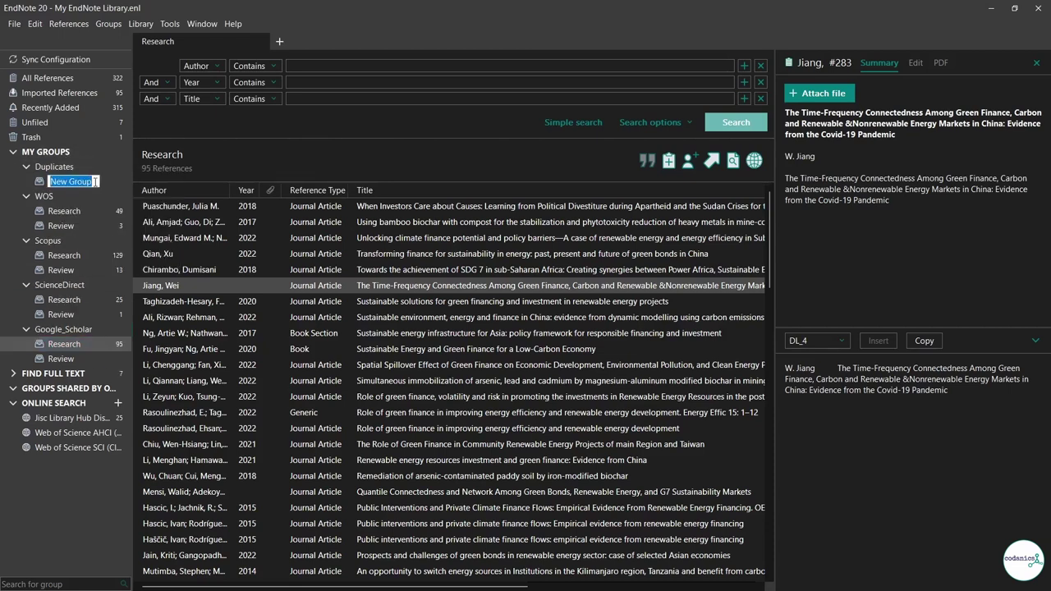
pyautogui.write('Research')
pyautogui.press('Return')
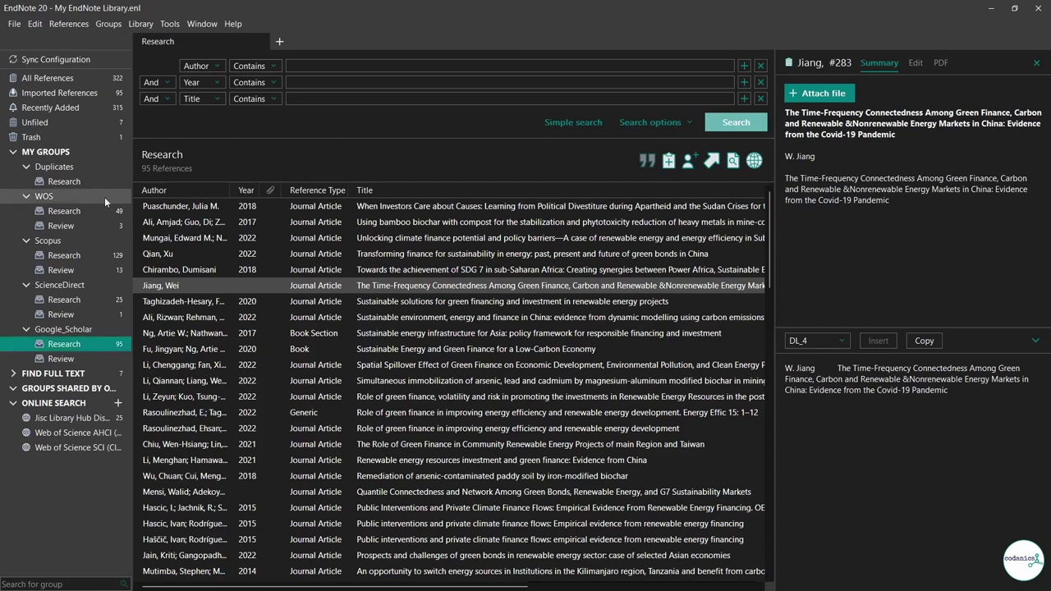
# - Add all references from the WOS Research group to the Research group under Duplicates
pyautogui.click(114, 215)
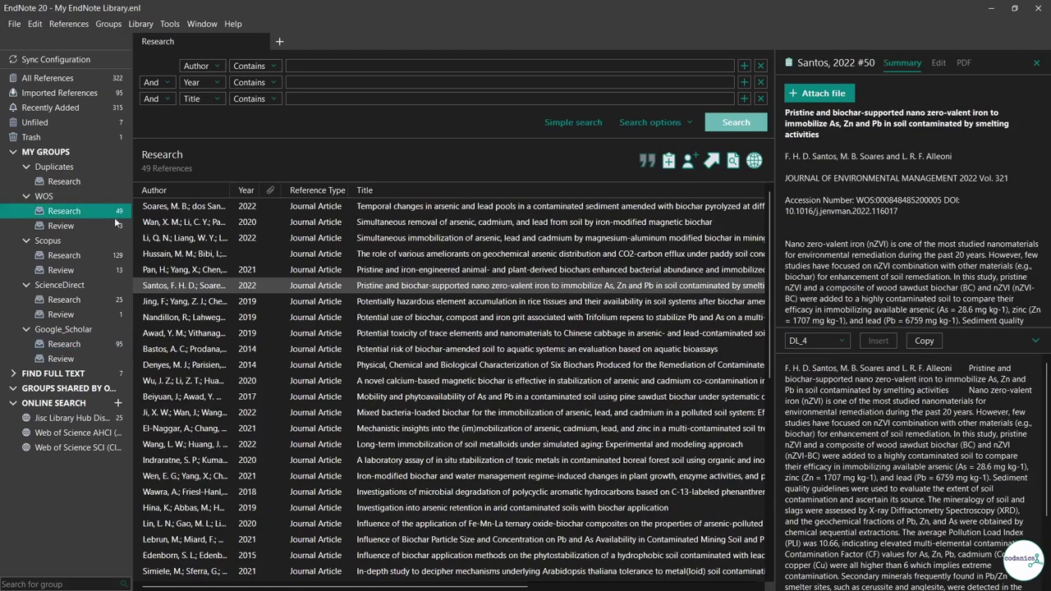
pyautogui.click(350, 271)
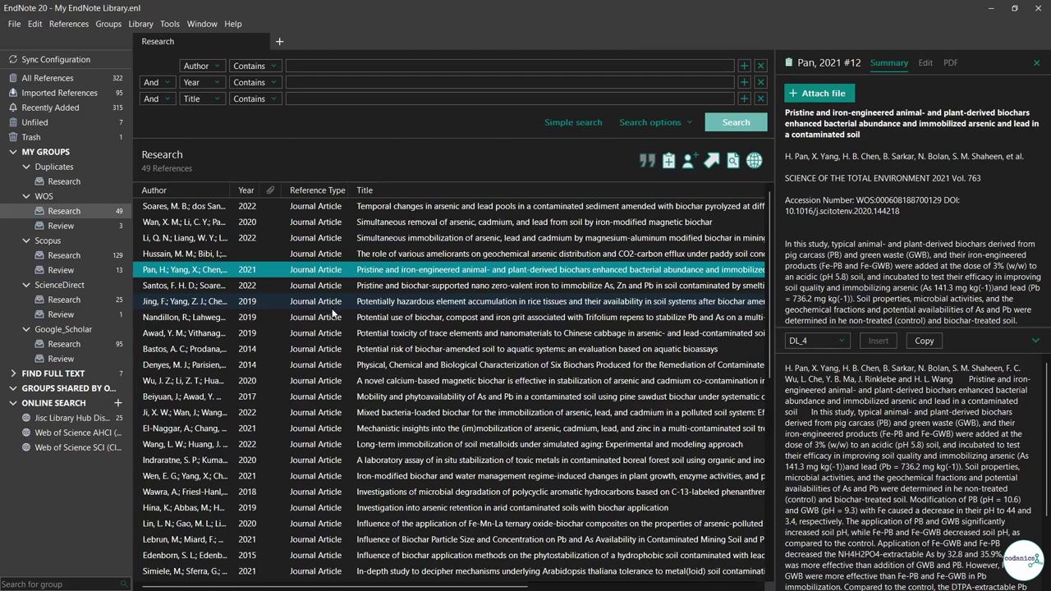
pyautogui.hotkey('ctrl', 'a')
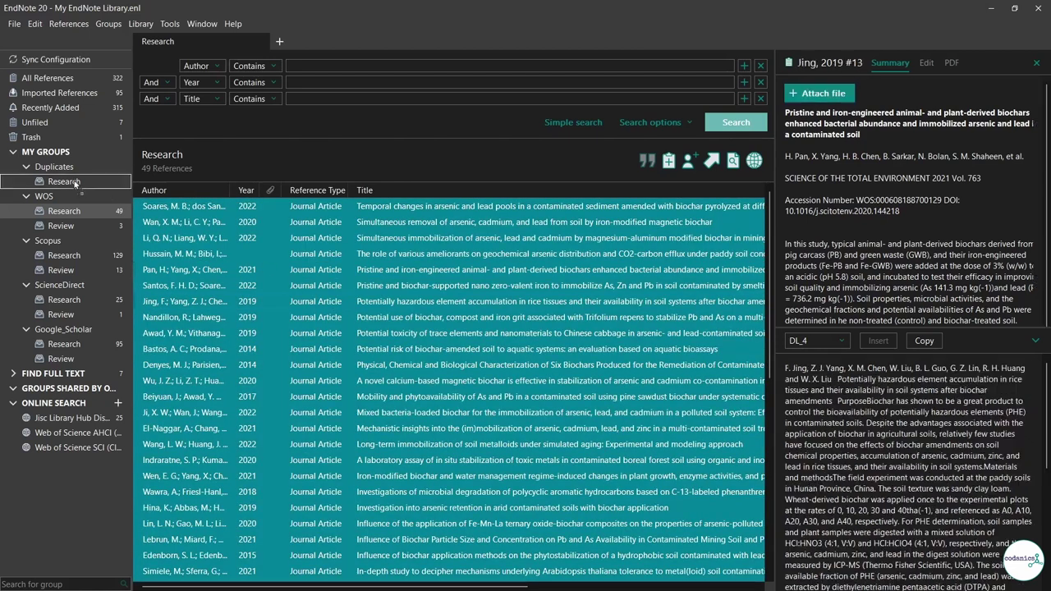
# - Add all references from the Scopus Research group to the Research group under Duplicates
pyautogui.click(82, 257)
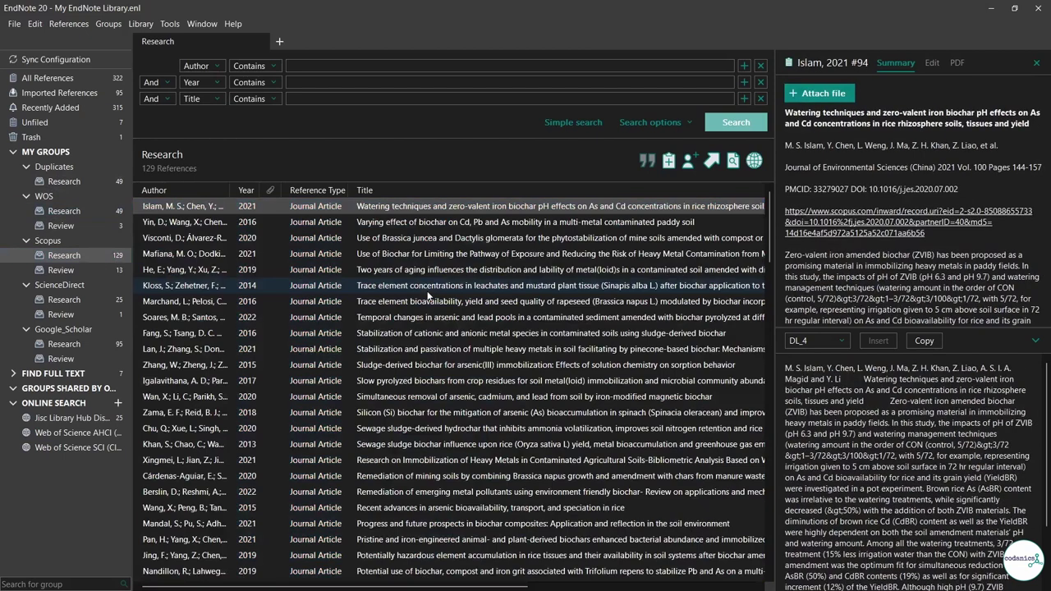
pyautogui.click(427, 293)
pyautogui.hotkey('ctrl', 'a')
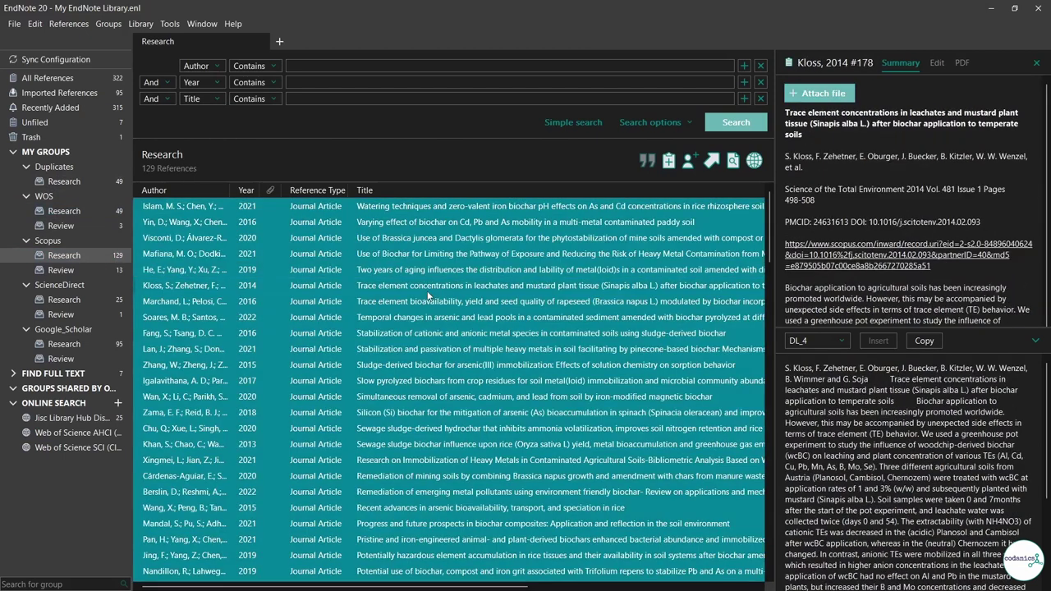
pyautogui.moveTo(423, 287); pyautogui.dragTo(65, 183)
# - Add all references from the ScienceDirect Research group to the Research group under Duplicates
pyautogui.click(76, 302)
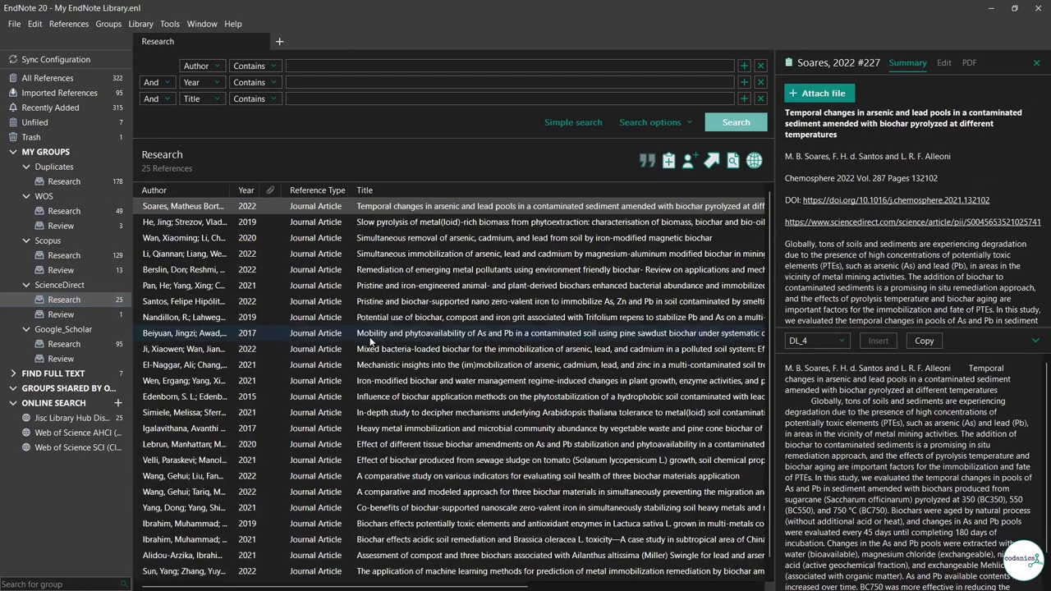
pyautogui.click(370, 337)
pyautogui.hotkey('ctrl', 'a')
pyautogui.moveTo(371, 337); pyautogui.dragTo(79, 178)
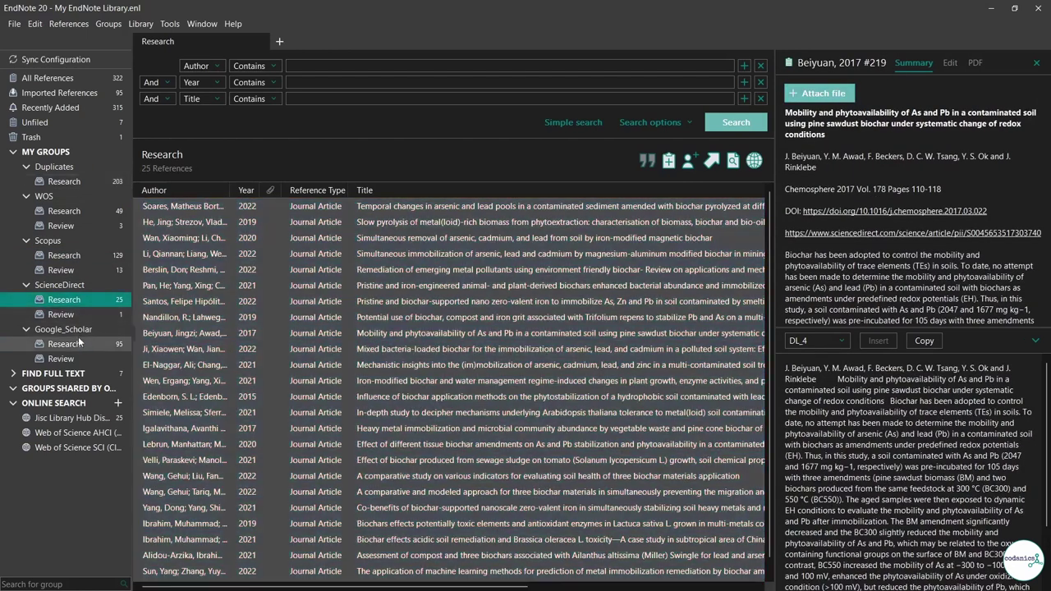
# - Add all references from the Google_Scholar Research group to the Research group under Duplicates
pyautogui.click(78, 343)
pyautogui.click(405, 349)
pyautogui.hotkey('ctrl', 'a')
pyautogui.moveTo(405, 352); pyautogui.dragTo(78, 180)
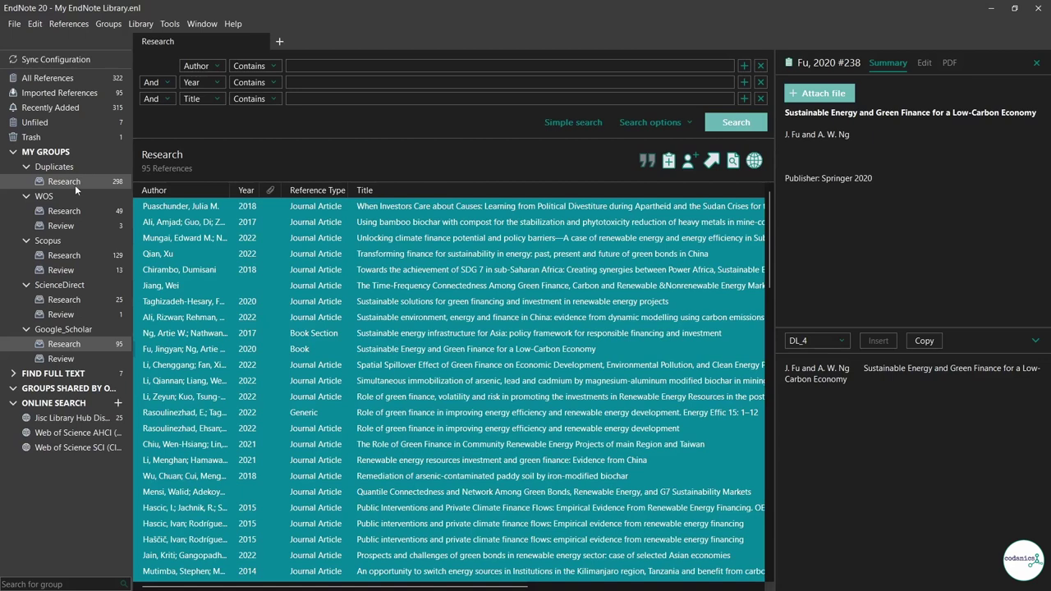
# - Open the Research group under Duplicates and set the duplicates preferences to compare references by Year in addition to Title
pyautogui.click(75, 180)
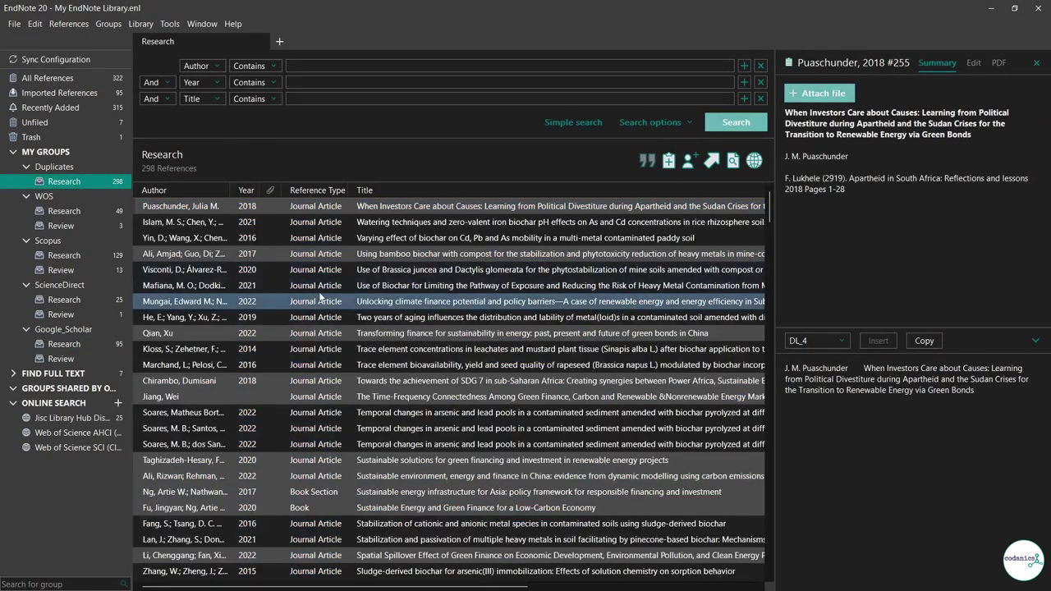
pyautogui.click(320, 284)
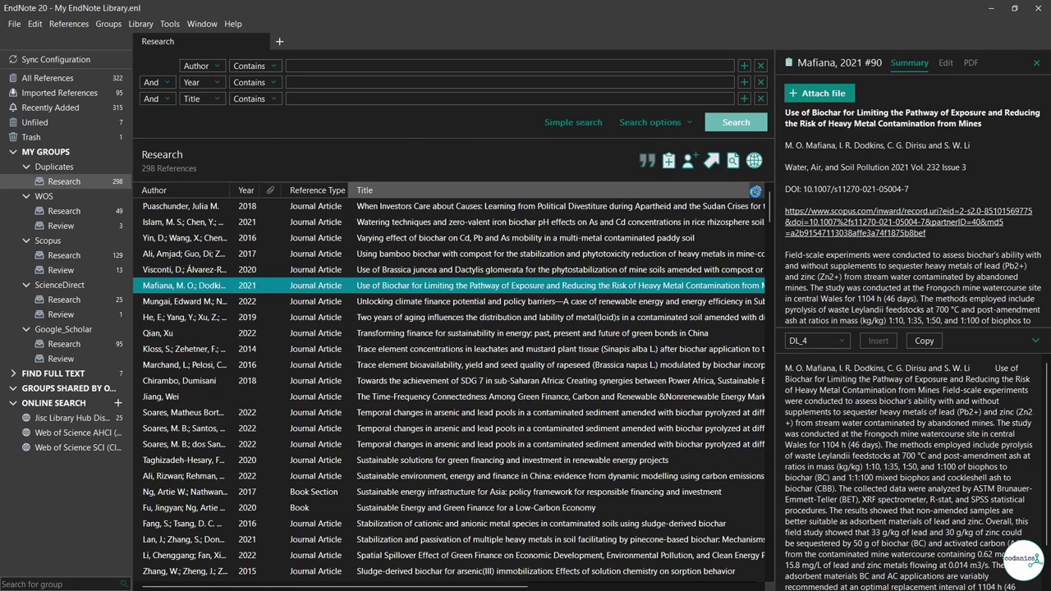
pyautogui.click(740, 189)
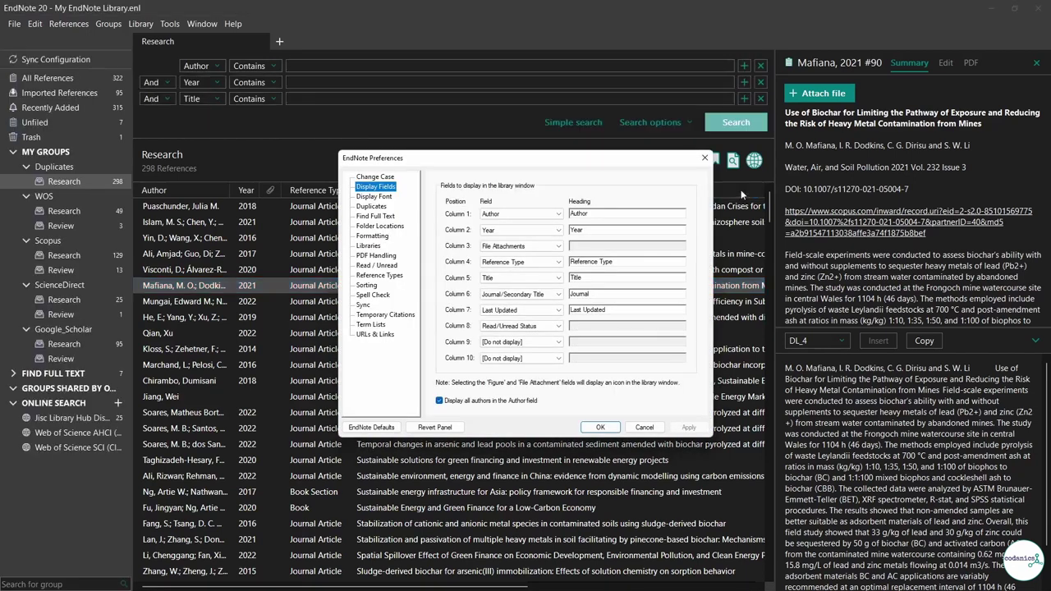
pyautogui.click(380, 207)
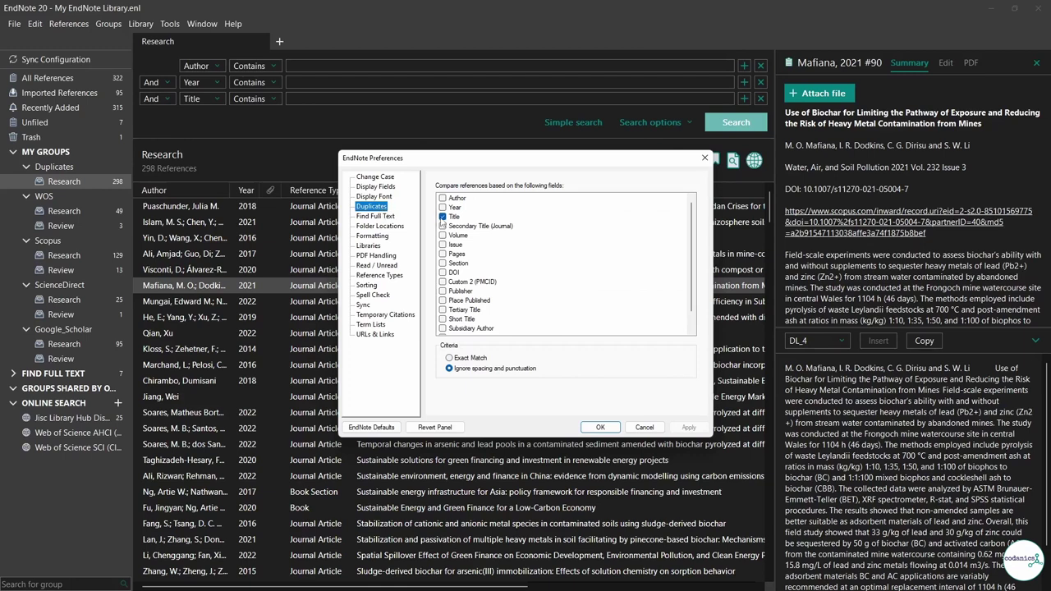
pyautogui.click(443, 207)
pyautogui.click(598, 428)
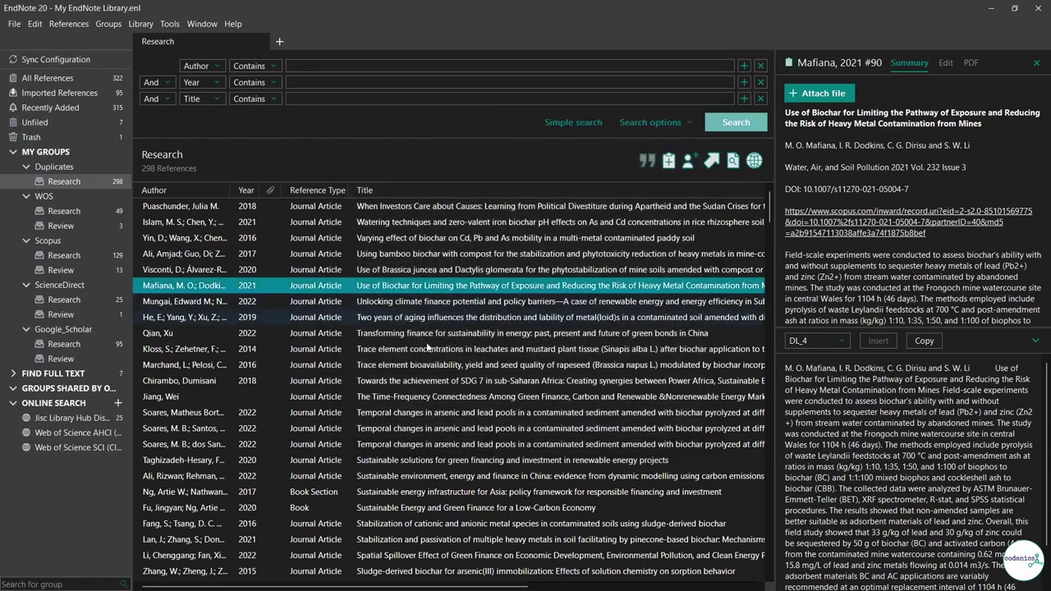
# - Find duplicates among all references in the Research group under Duplicates and move the highlighted duplicate records to the Trash, skipping the one-by-one comparison
pyautogui.click(427, 306)
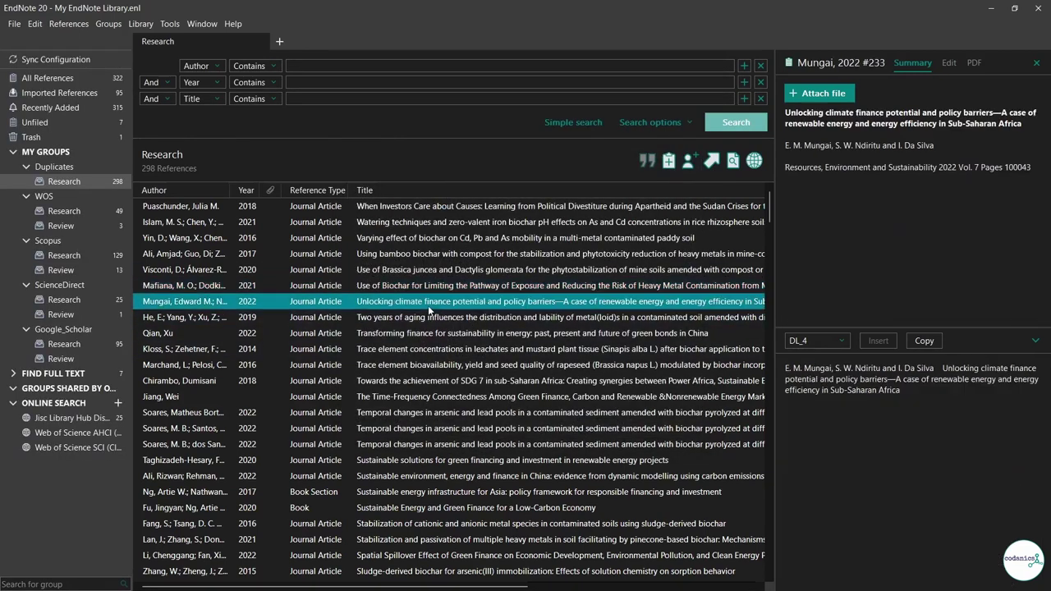
pyautogui.hotkey('ctrl', 'a')
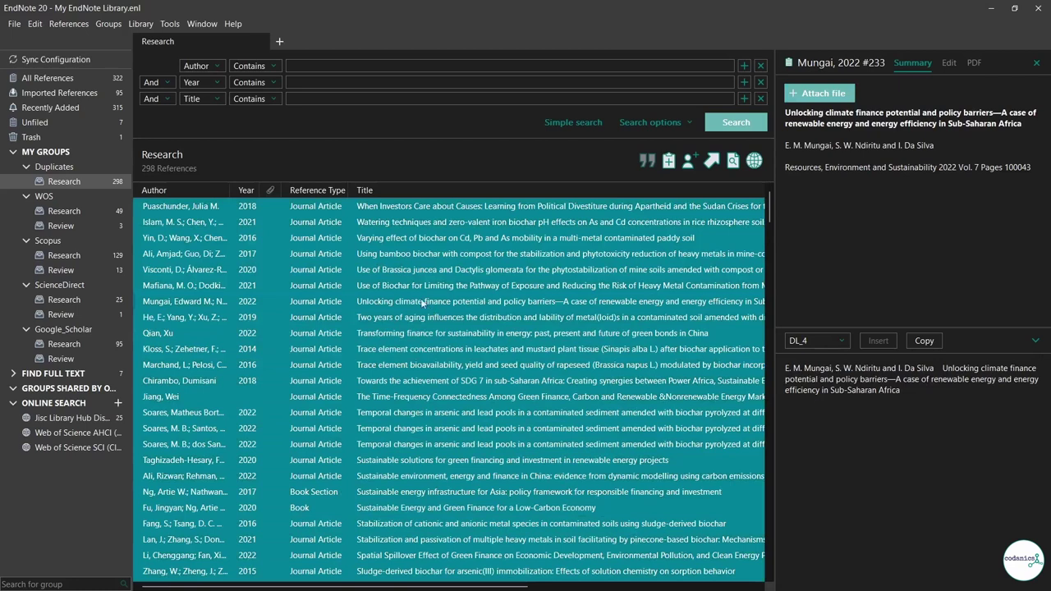
pyautogui.click(138, 26)
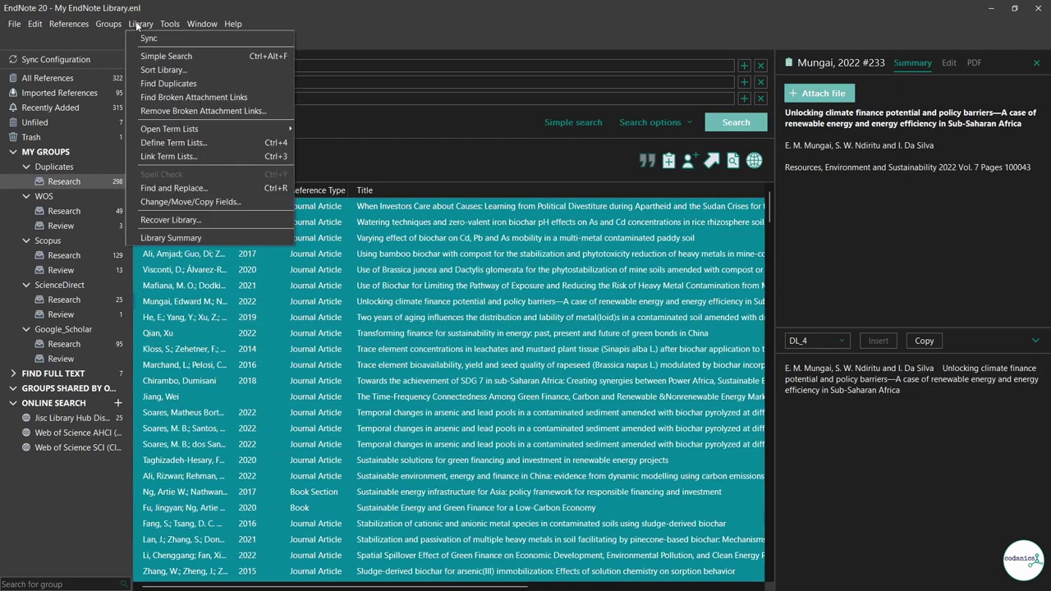
pyautogui.click(173, 86)
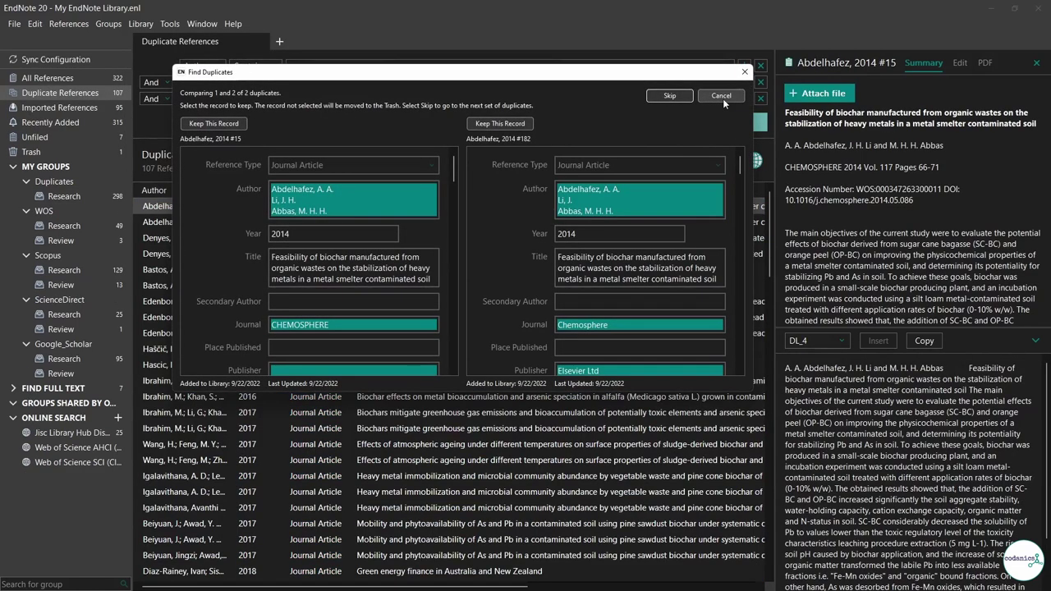
pyautogui.click(721, 96)
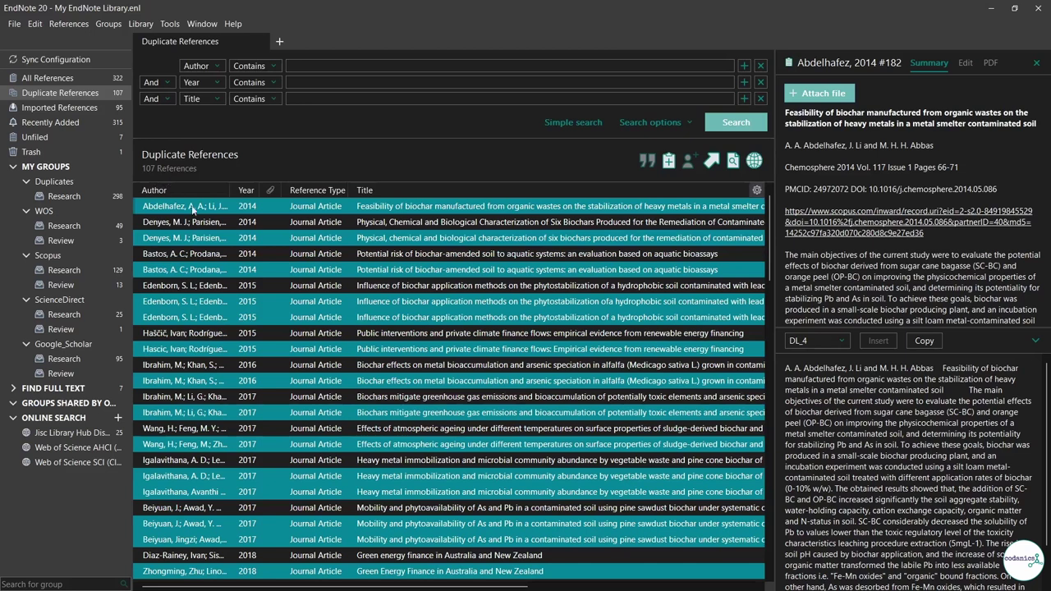
pyautogui.click(38, 152)
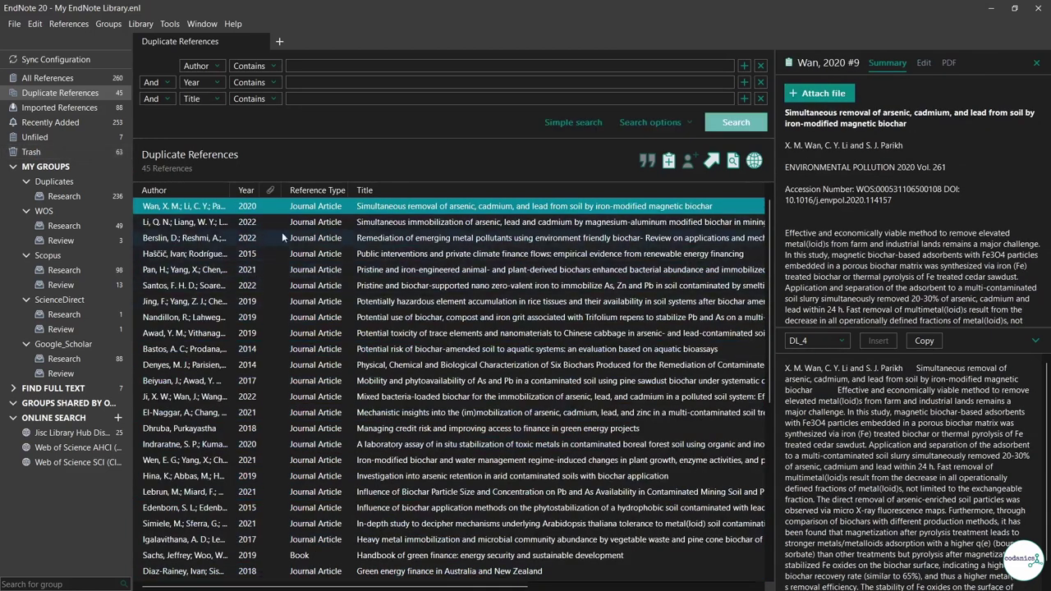
# - Examine the references left in the Research group under Duplicates after the duplicate removal
pyautogui.click(69, 197)
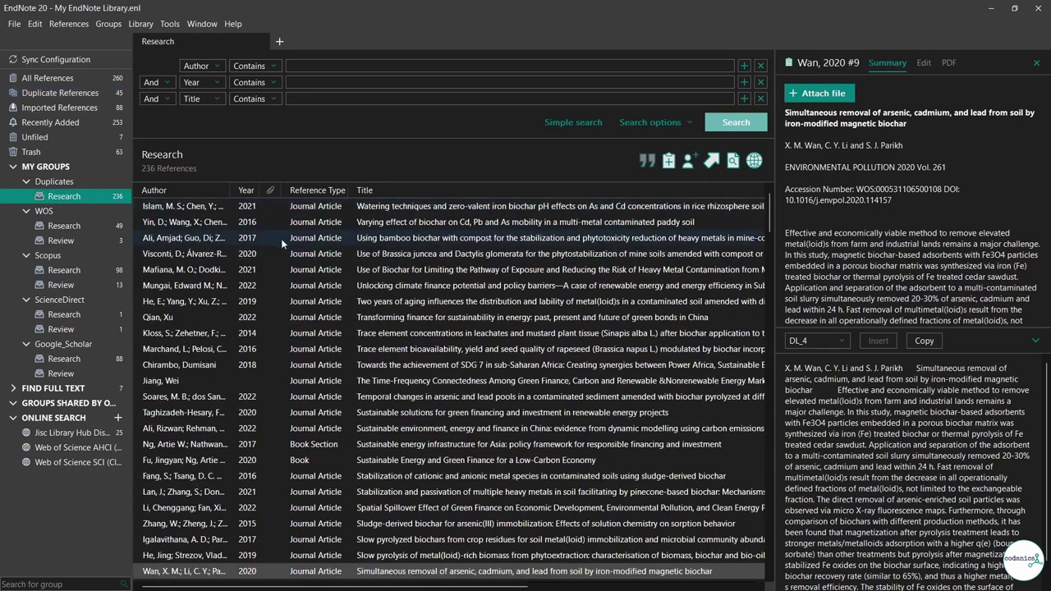
pyautogui.scroll(-5, 436, 308)
pyautogui.scroll(6, 436, 304)
pyautogui.click(474, 288)
pyautogui.scroll(-10, 478, 304)
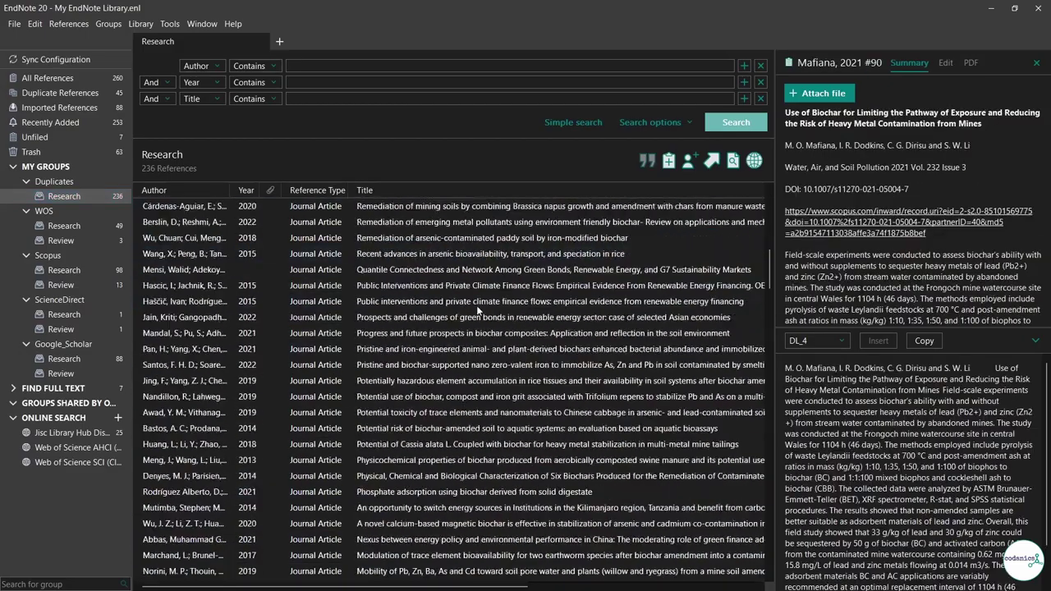
pyautogui.scroll(-5, 474, 316)
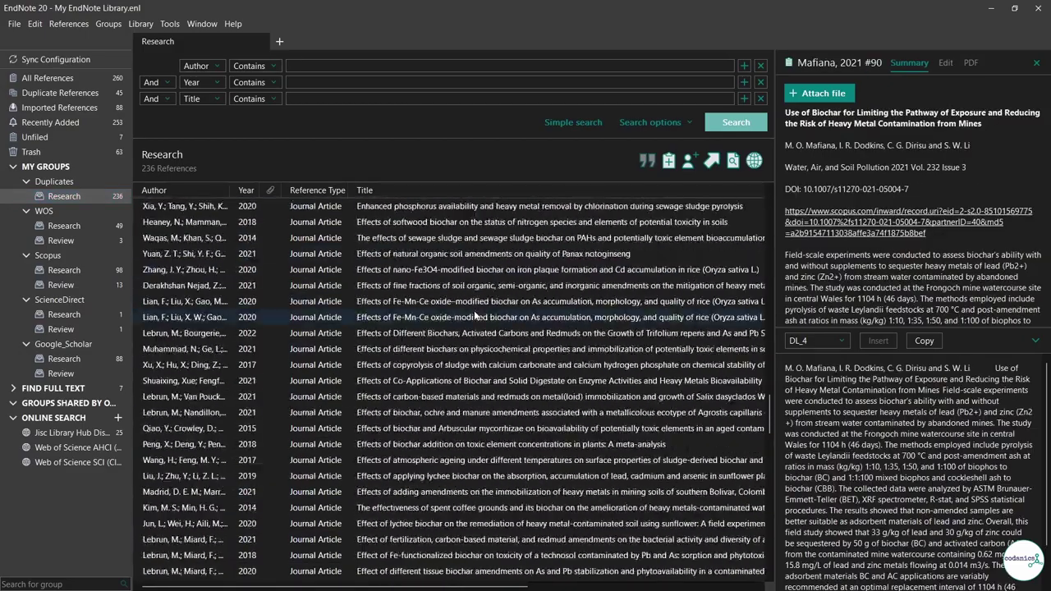
pyautogui.press('Home')
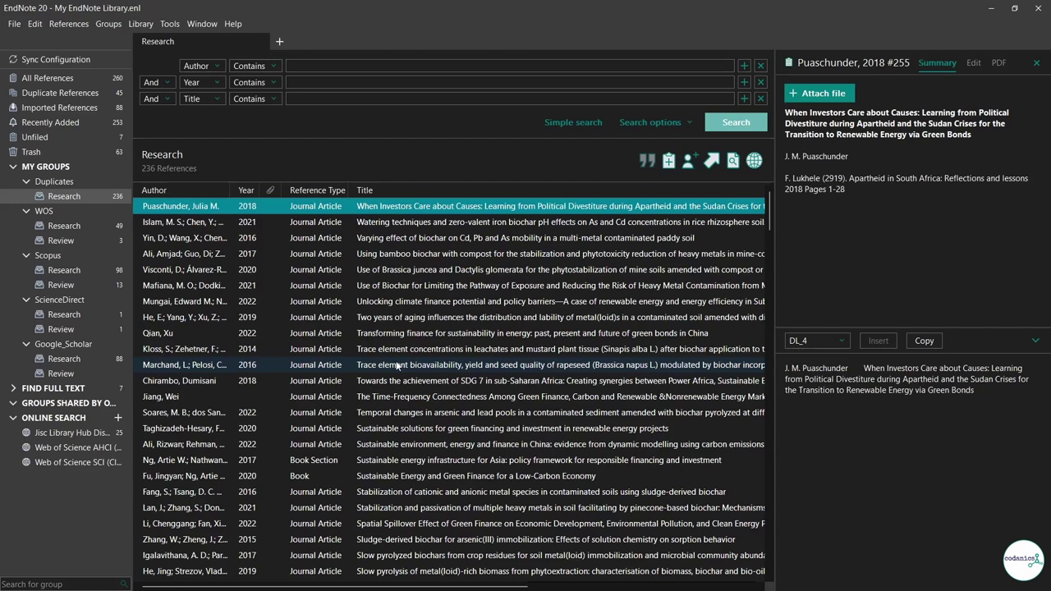
pyautogui.scroll(-1, 382, 333)
pyautogui.scroll(1, 386, 335)
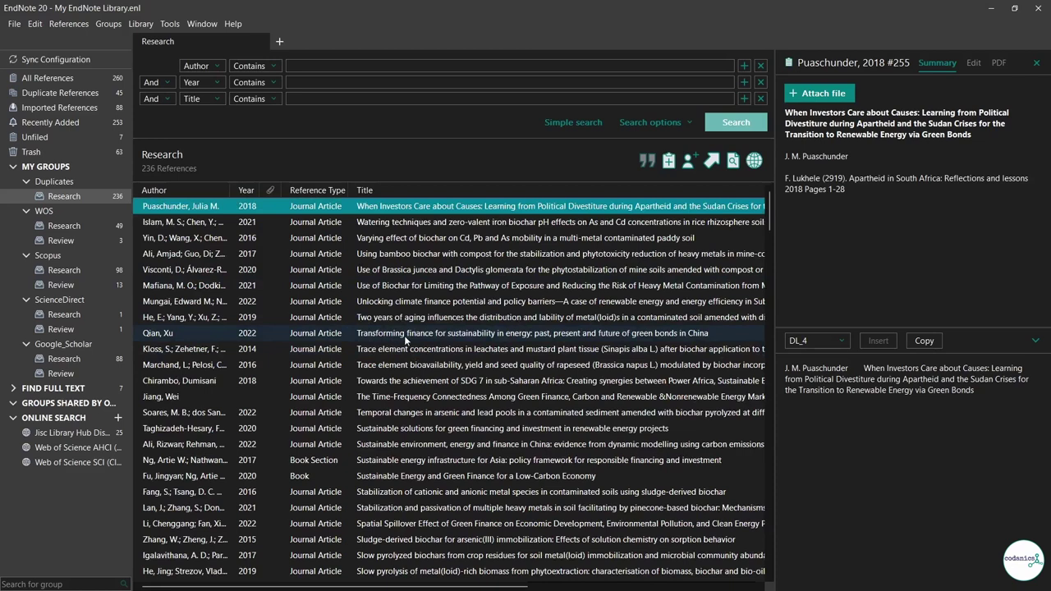
# - Run Find Full Text on the first twelve references of the Research group under Duplicates
pyautogui.keyDown('shift'); pyautogui.click(407, 381); pyautogui.keyUp('shift')
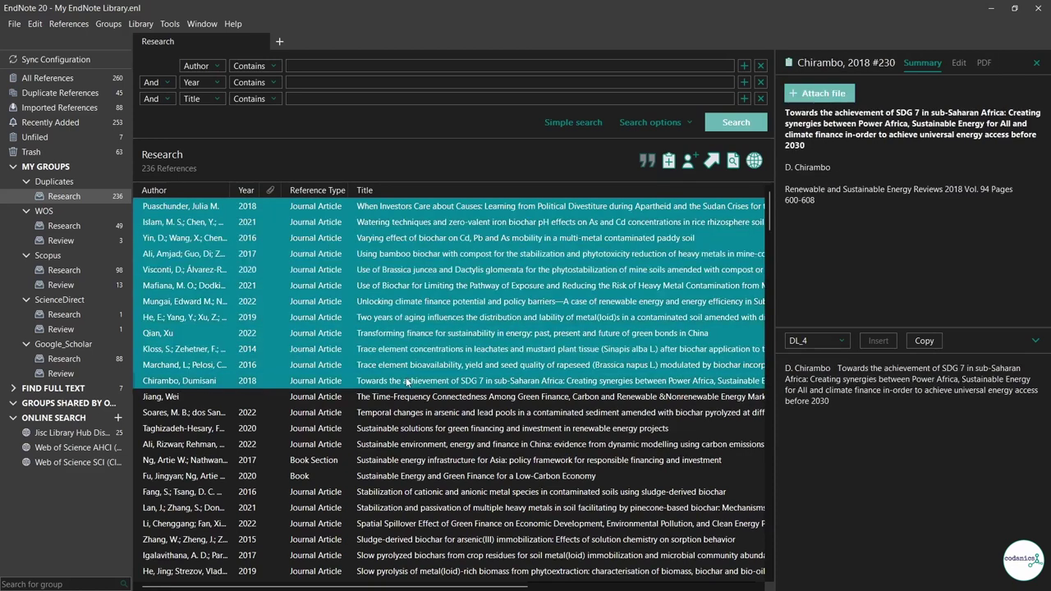
pyautogui.rightClick(404, 333)
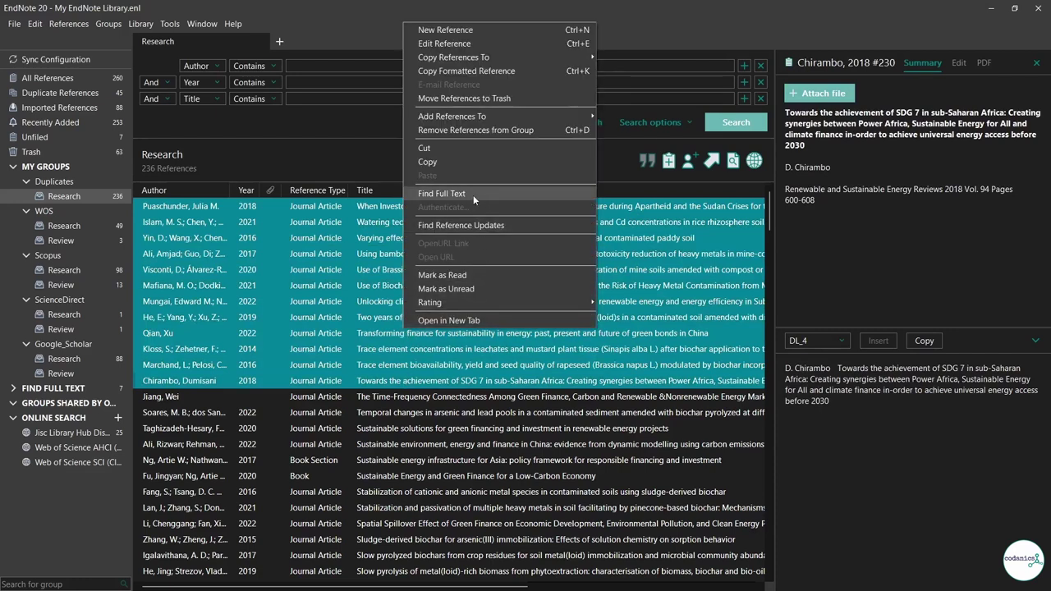
pyautogui.click(443, 194)
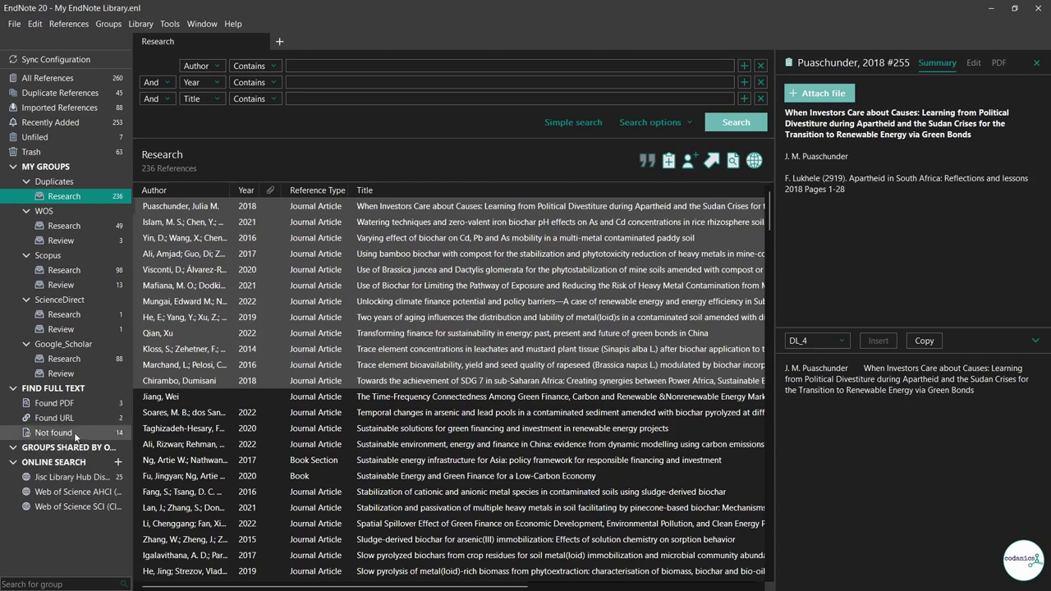
pyautogui.click(401, 305)
# - View the TBtools article's PDF under Found PDF, then check the heavy metal biochar article under Found URL for links and an attached PDF
pyautogui.click(74, 408)
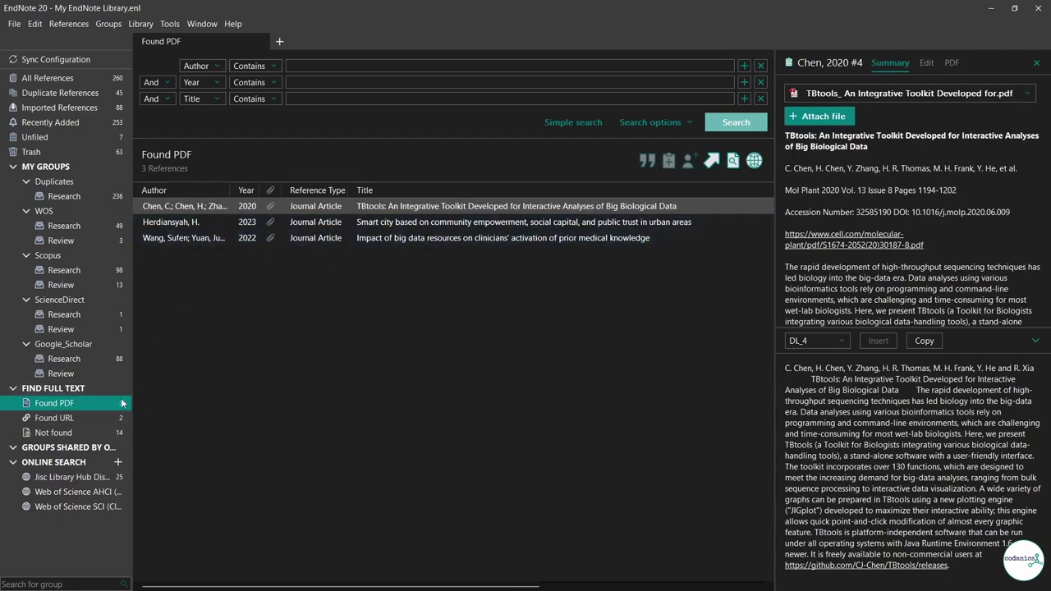
pyautogui.click(951, 62)
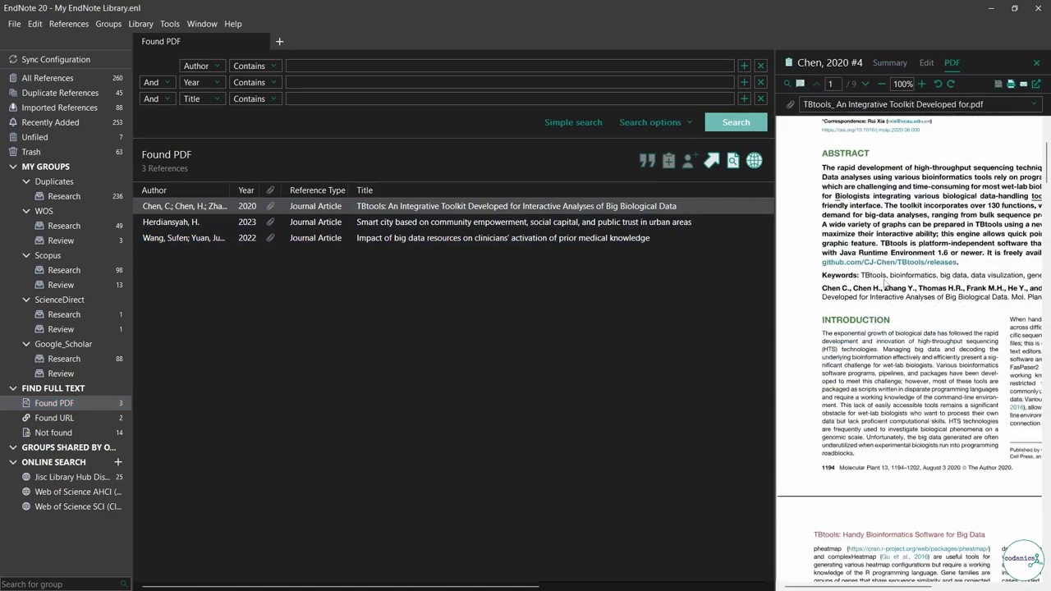
pyautogui.click(80, 417)
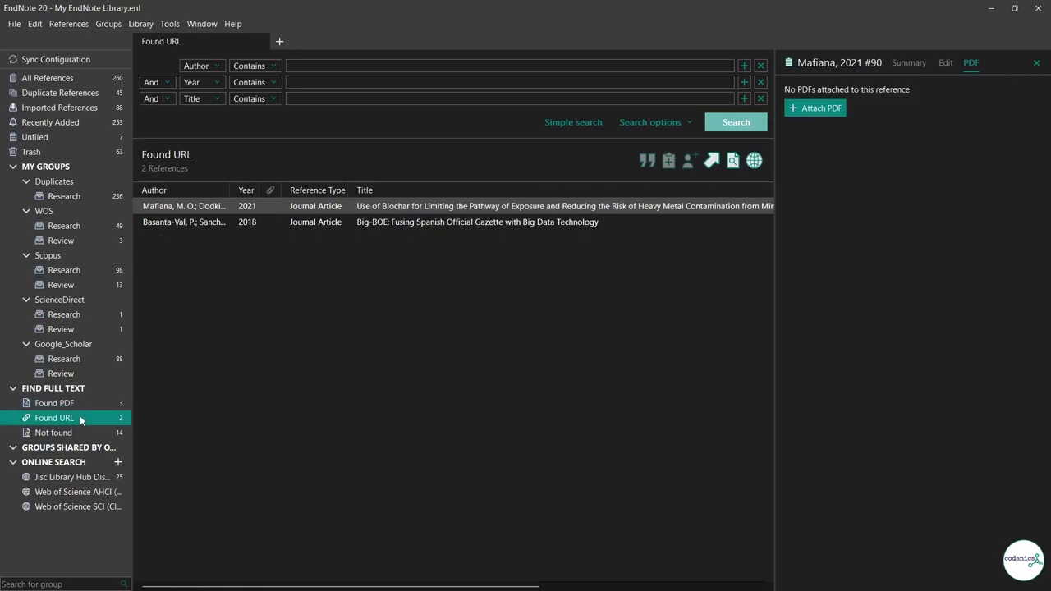
pyautogui.click(485, 208)
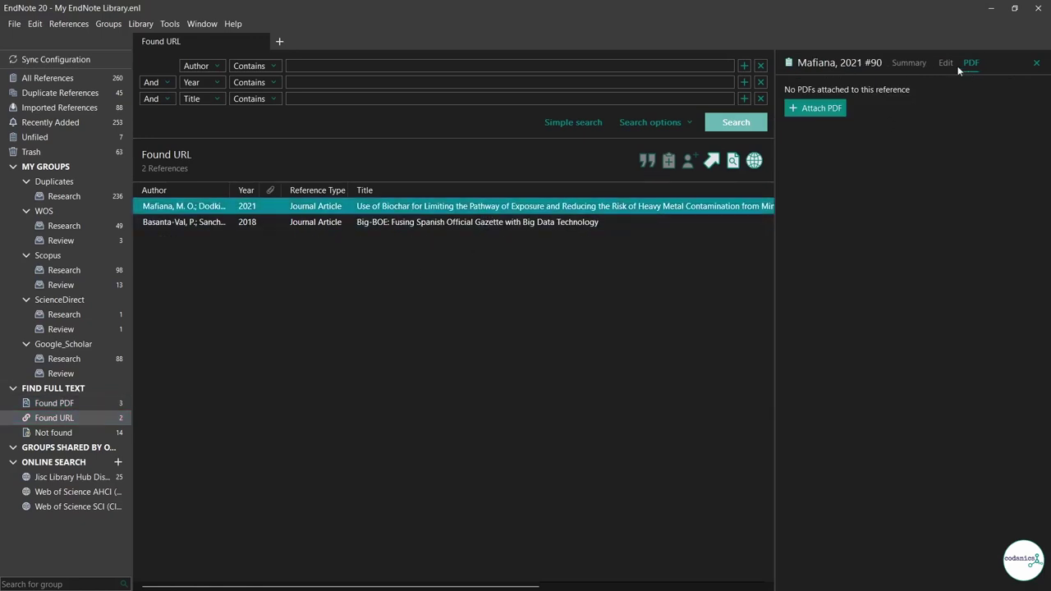
pyautogui.click(909, 63)
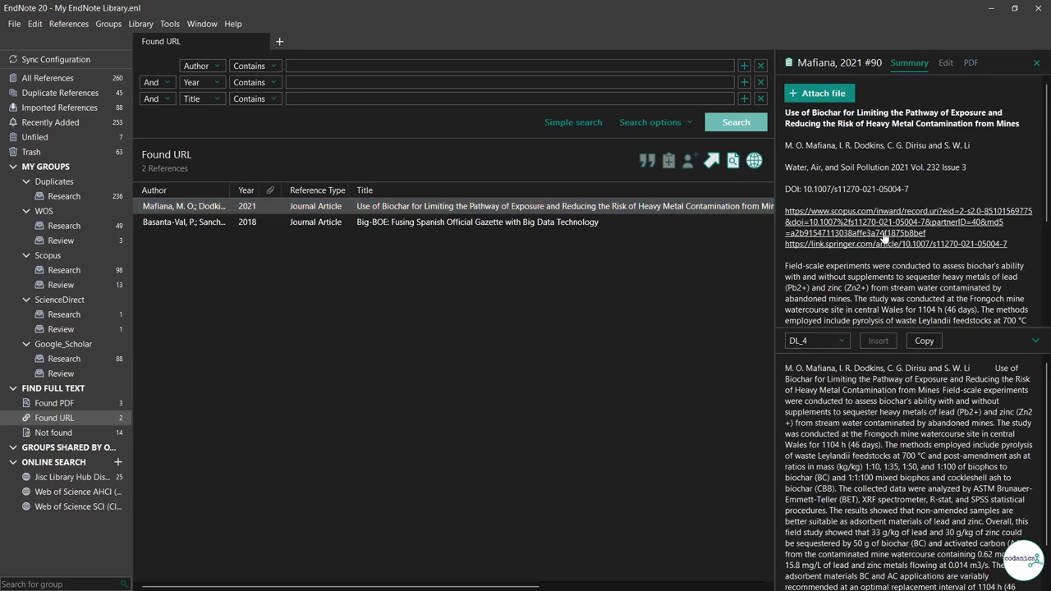
pyautogui.click(969, 64)
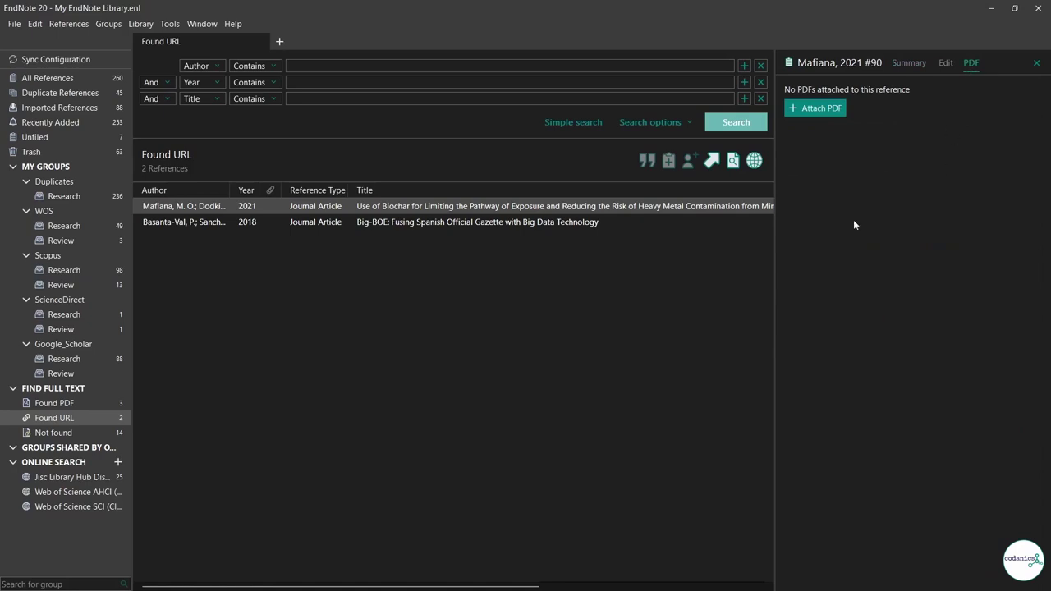
pyautogui.click(913, 63)
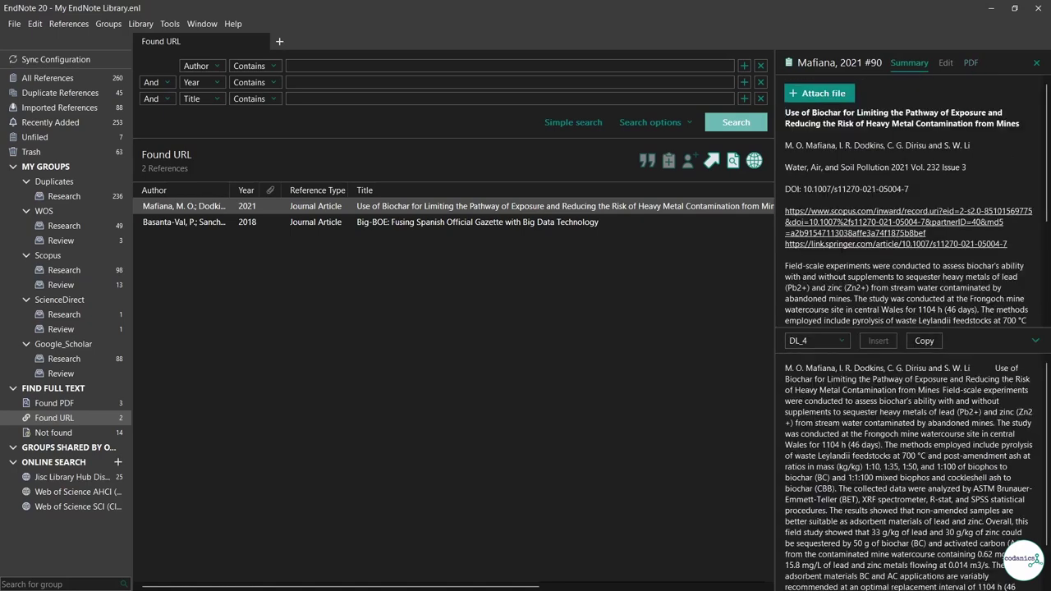
# - Return to the Found PDF group and view the attached PDF of the smart city article
pyautogui.click(84, 406)
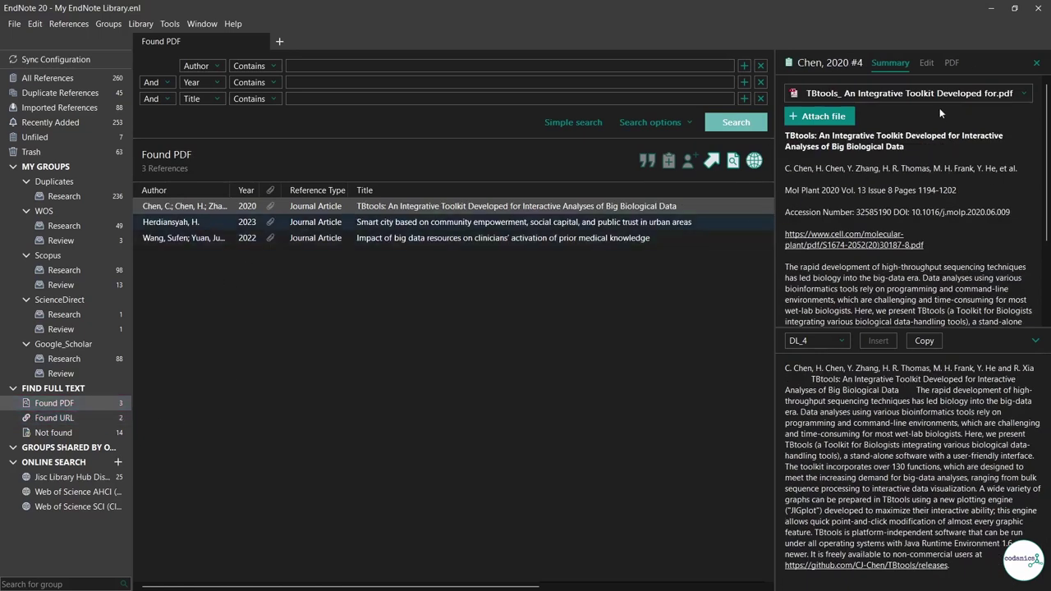
pyautogui.press('Down')
pyautogui.click(976, 64)
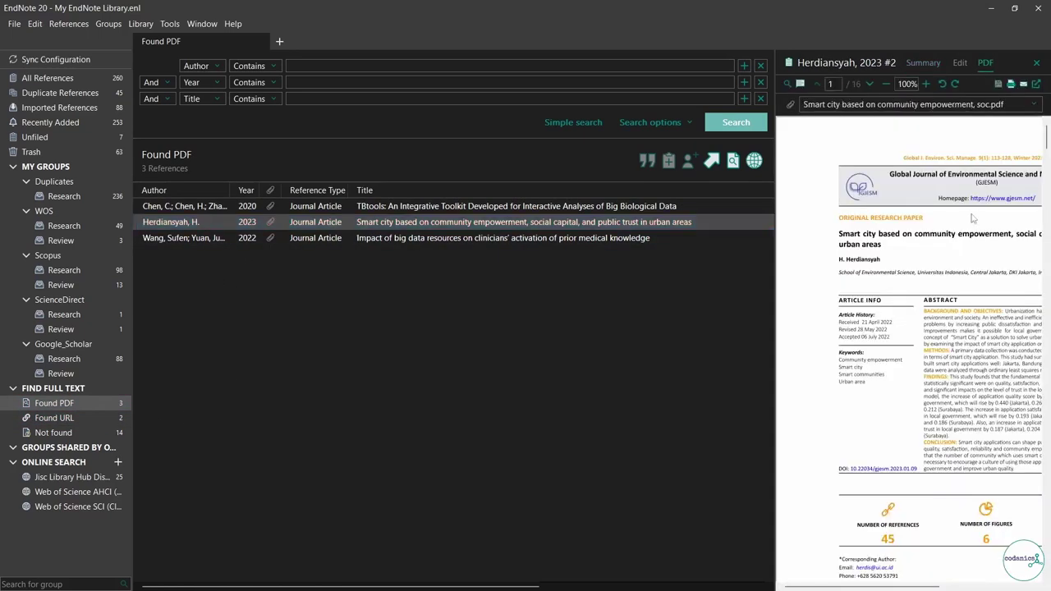
# - Sort All References by file attachment and view the PDFs of the TBtools and big data resources articles
pyautogui.click(45, 78)
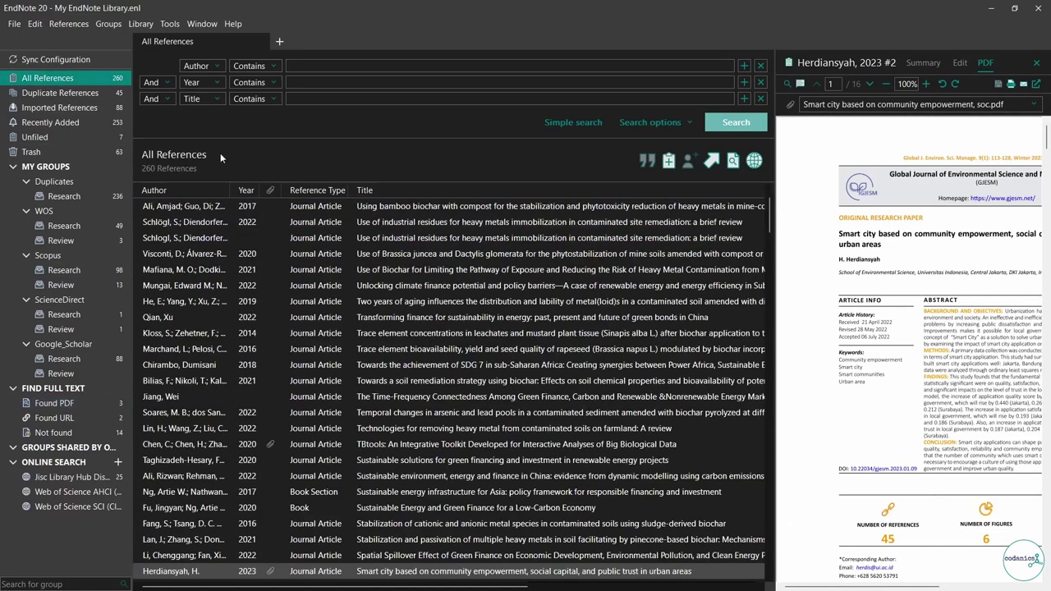
pyautogui.click(270, 191)
pyautogui.click(270, 192)
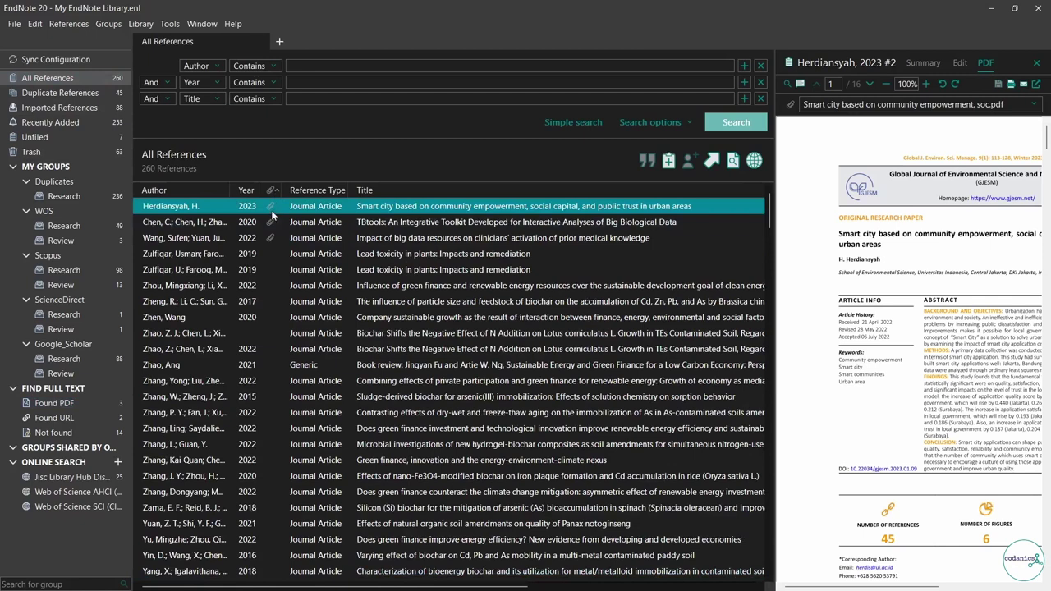
pyautogui.click(283, 222)
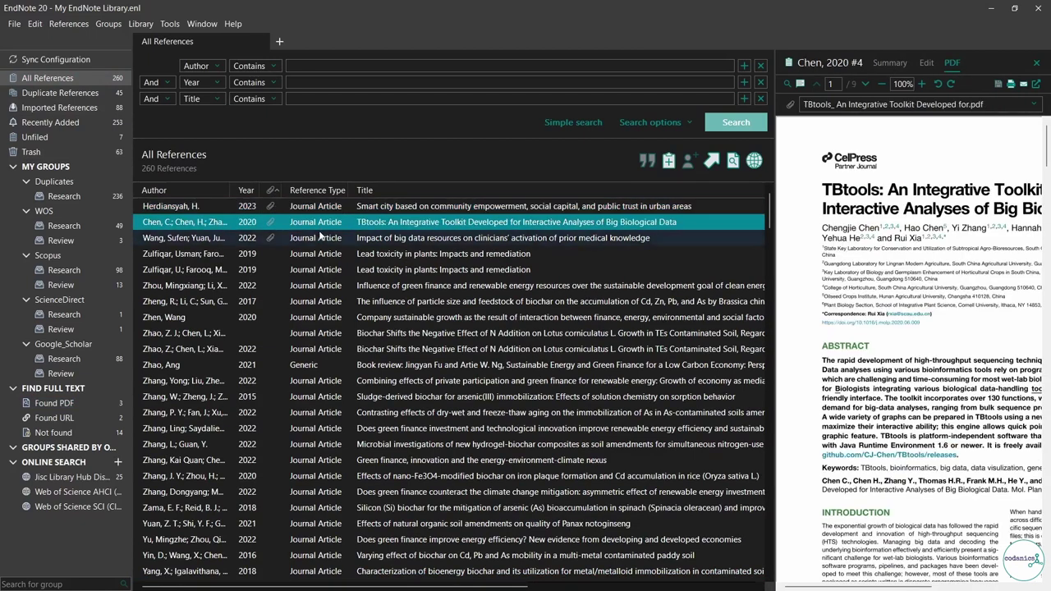
pyautogui.click(321, 237)
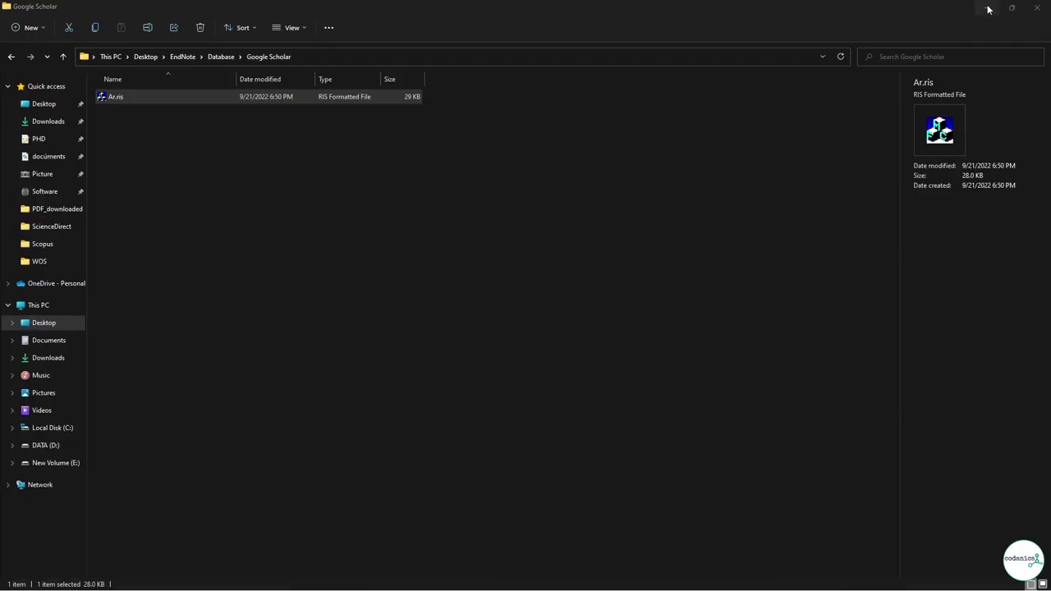
# - In File Explorer, inspect the PDF folder inside My EndNote Library.Data and return to the EndNote folder
pyautogui.click(111, 97)
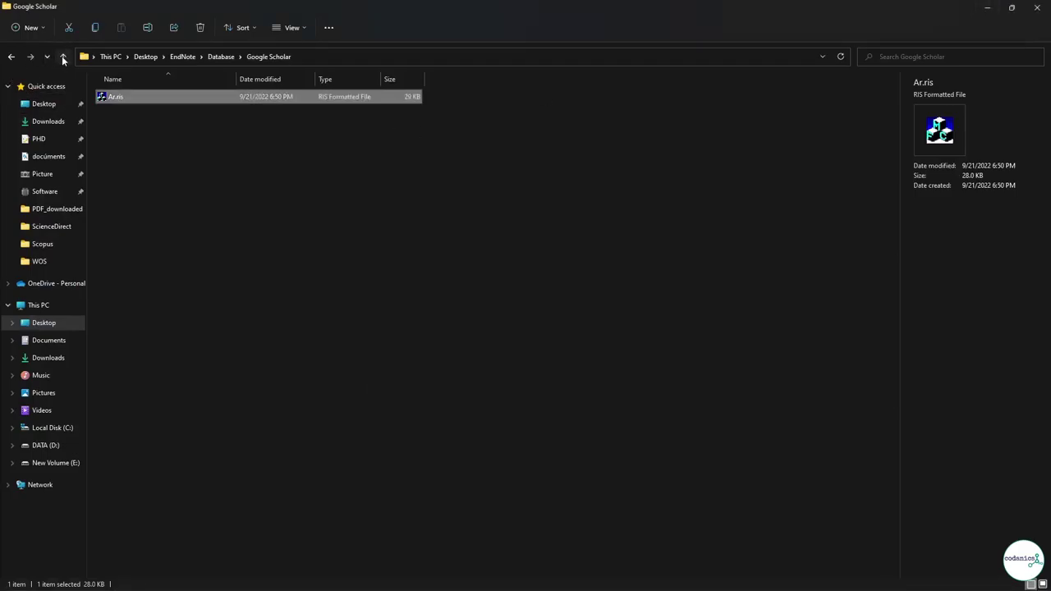
pyautogui.click(63, 57)
pyautogui.click(64, 57)
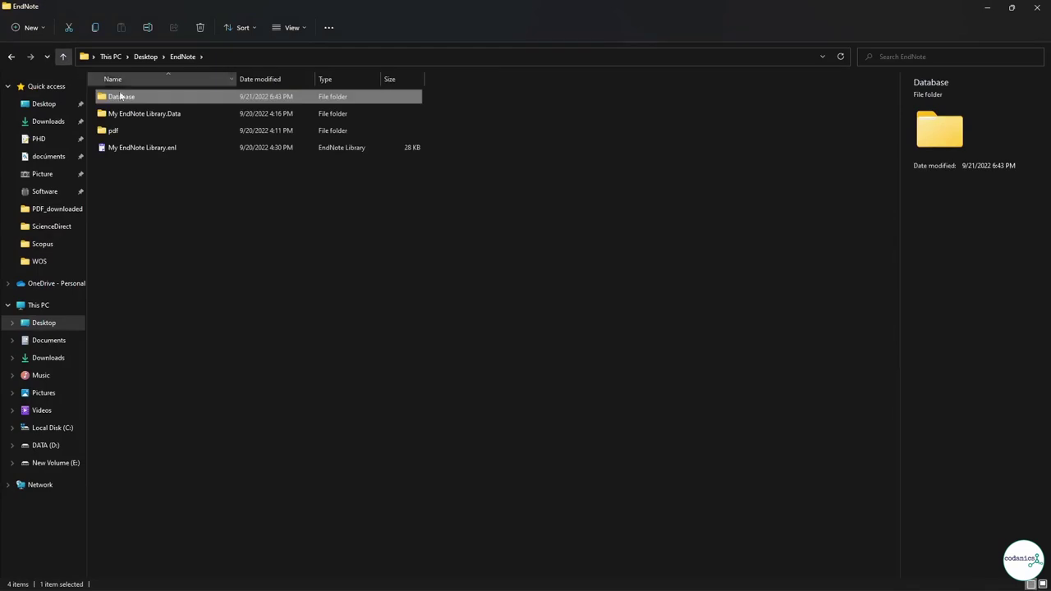
pyautogui.doubleClick(171, 115)
pyautogui.doubleClick(141, 98)
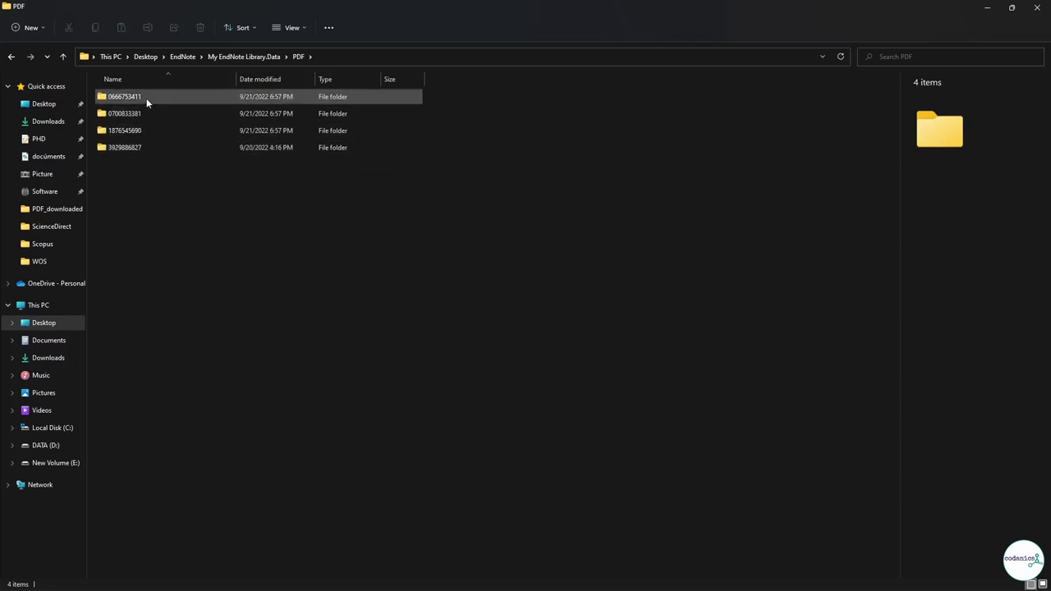
pyautogui.click(67, 56)
pyautogui.click(68, 56)
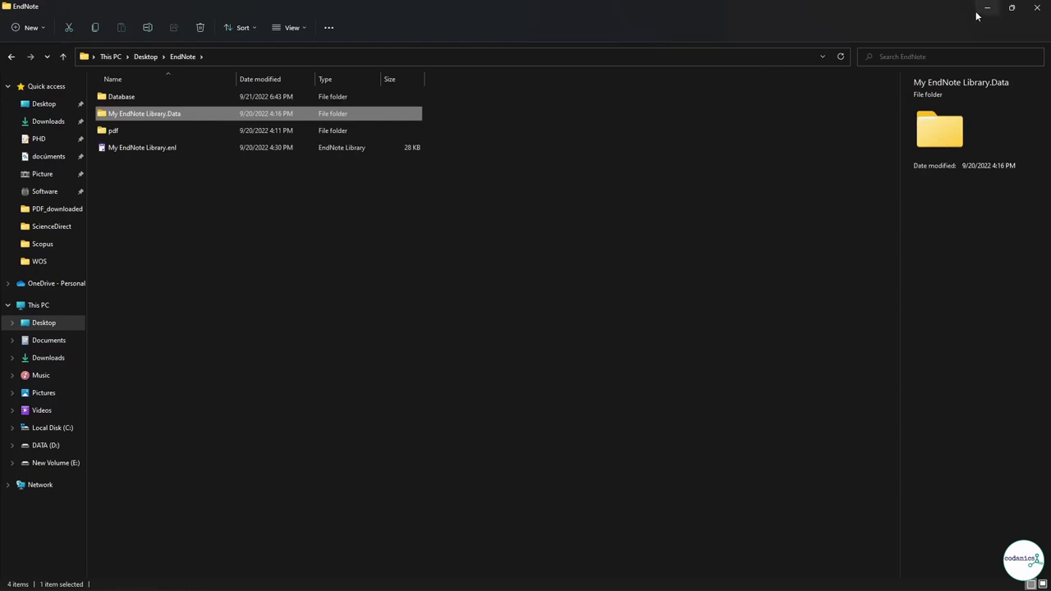
# - Switch to EndNote and copy the DOI of the 2017 biochar particle size and feedstock article from the Research group under Duplicates
pyautogui.moveTo(578, 586)
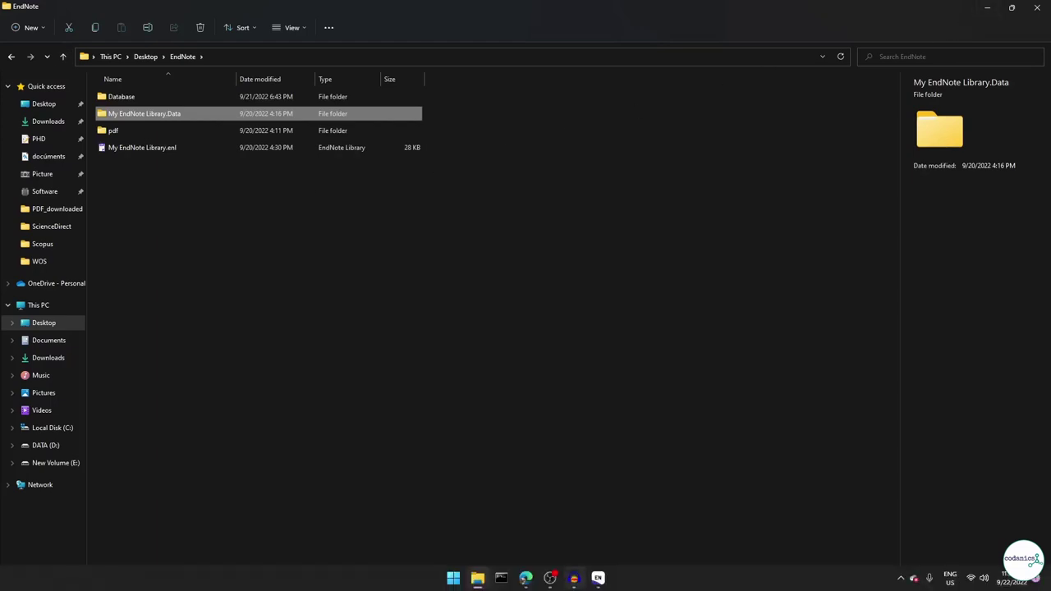
pyautogui.click(598, 585)
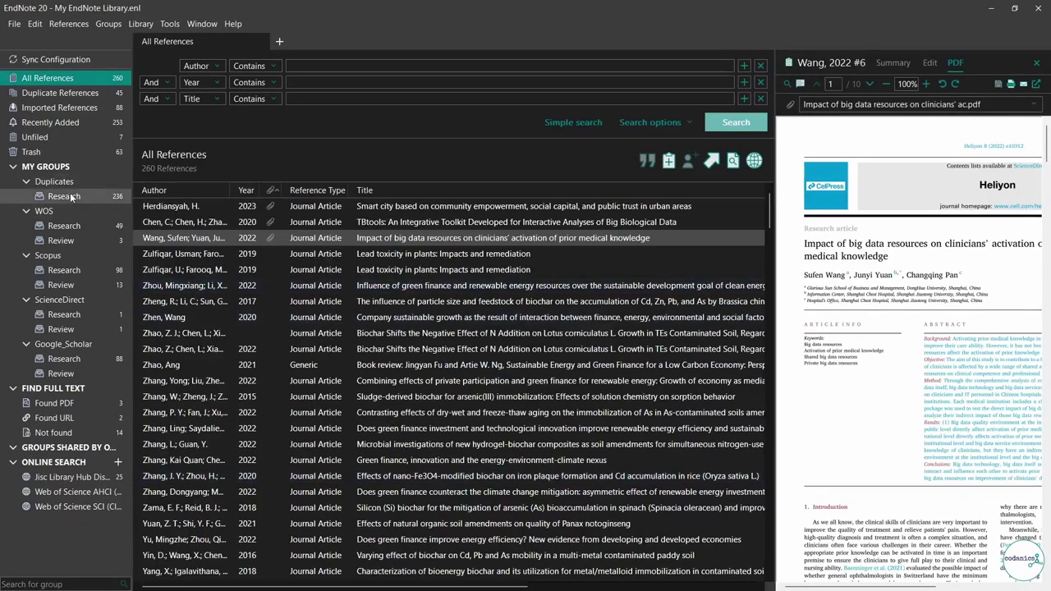
pyautogui.click(72, 197)
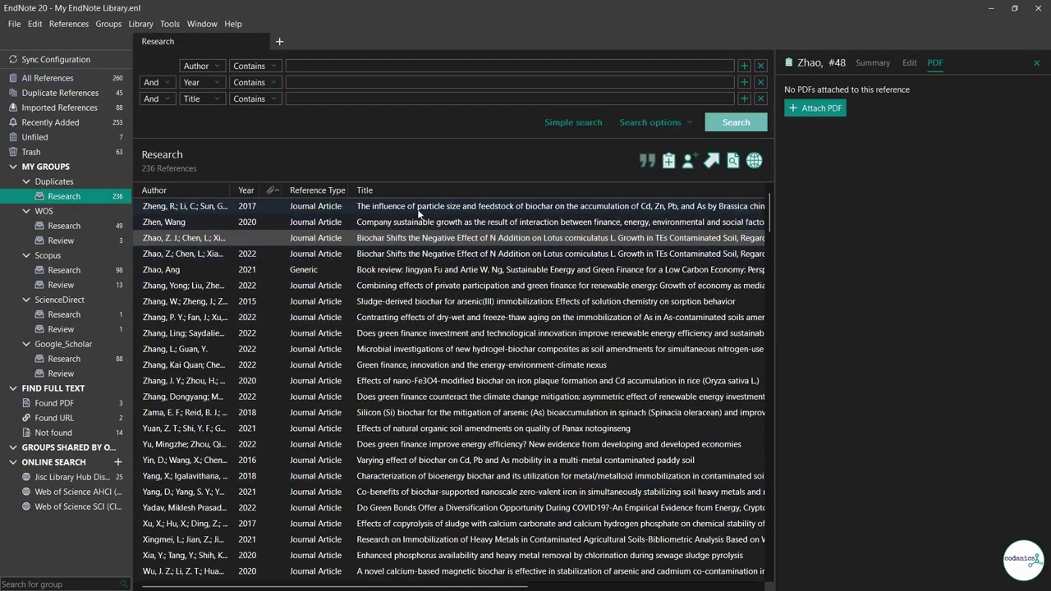
pyautogui.click(418, 210)
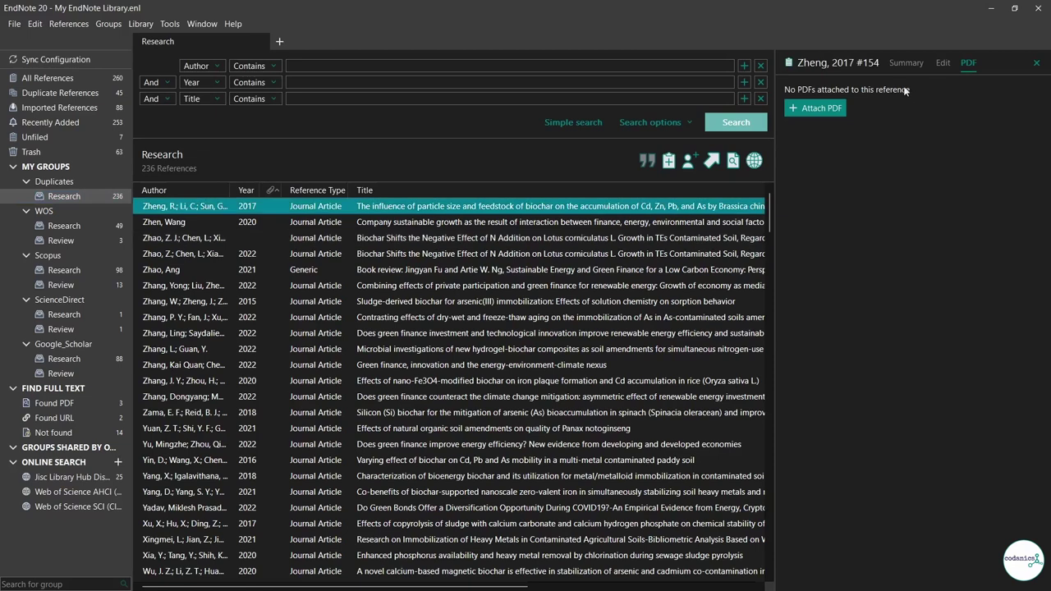
pyautogui.click(940, 63)
pyautogui.scroll(-8, 939, 341)
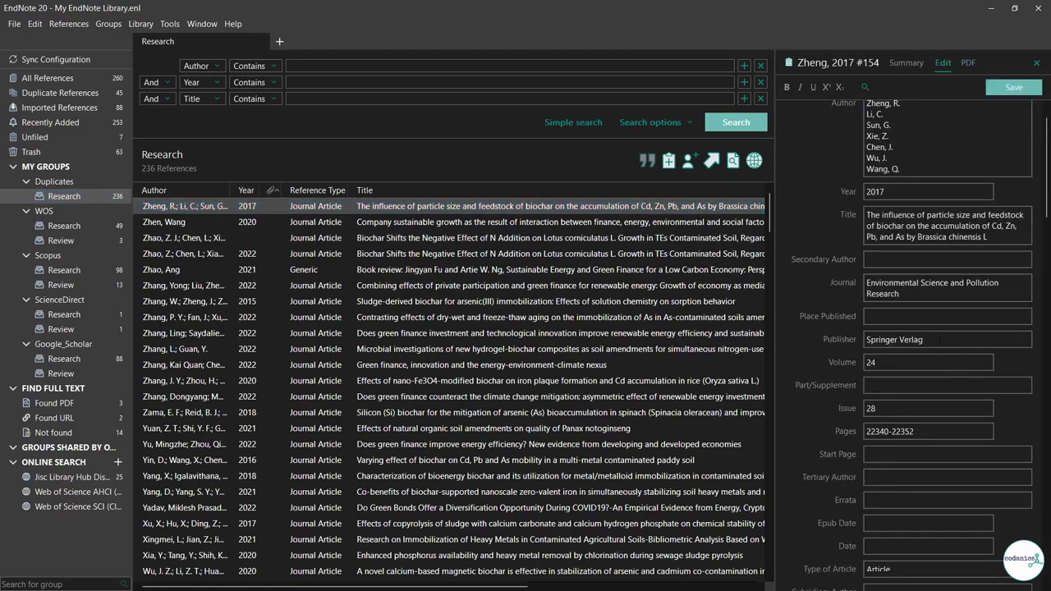
pyautogui.scroll(-3, 937, 352)
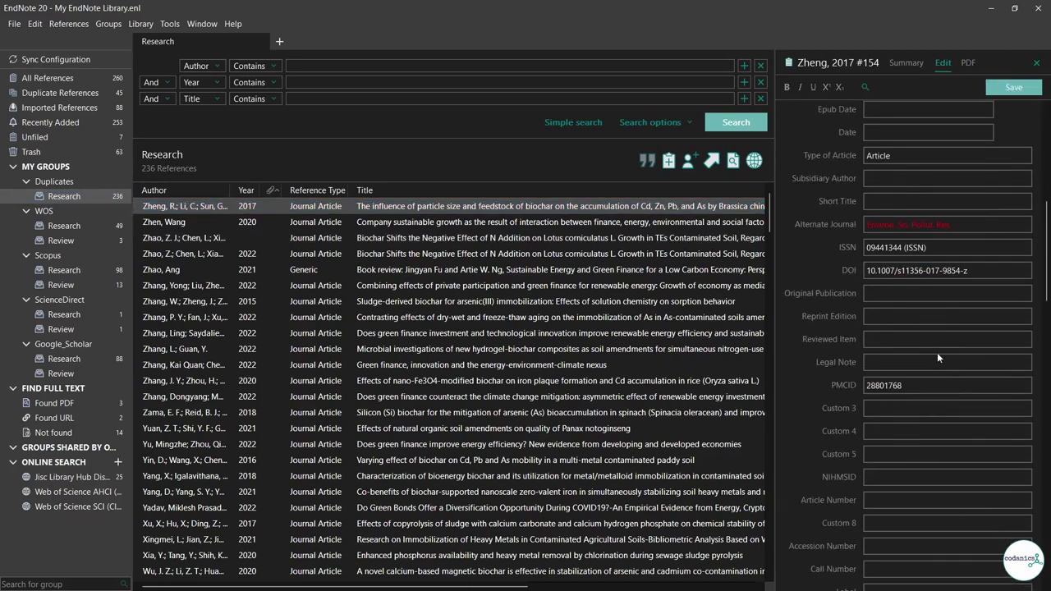
pyautogui.click(975, 270)
pyautogui.moveTo(969, 270); pyautogui.dragTo(846, 276)
pyautogui.hotkey('ctrl', 'c')
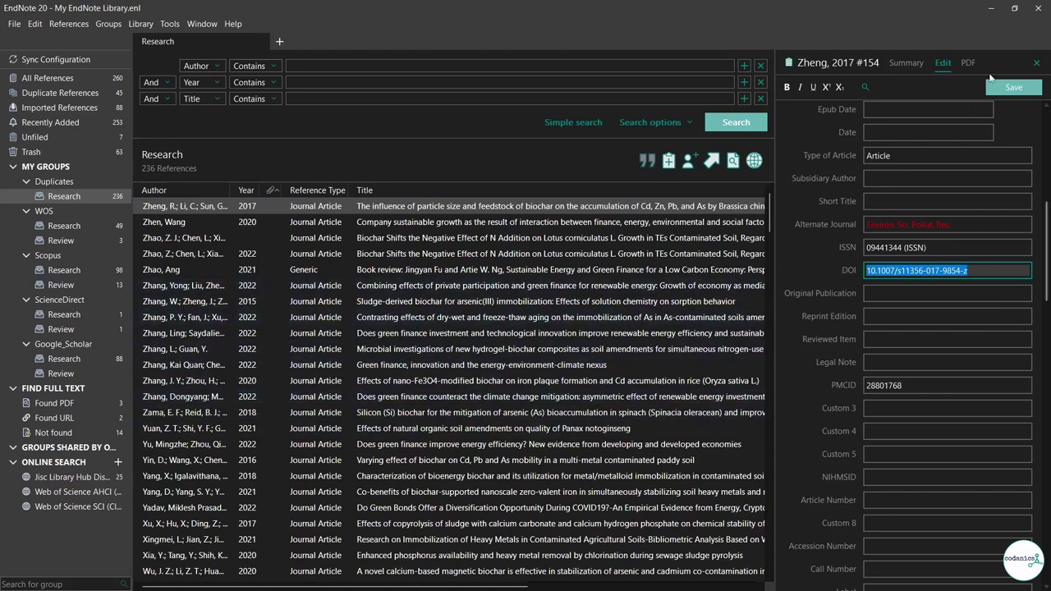
pyautogui.click(991, 7)
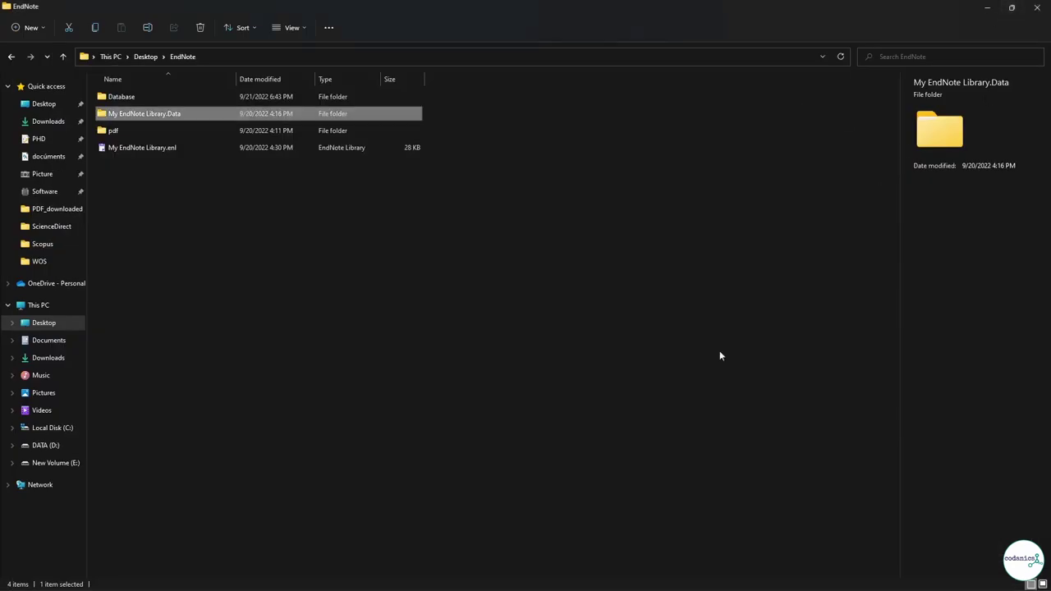
pyautogui.moveTo(525, 580)
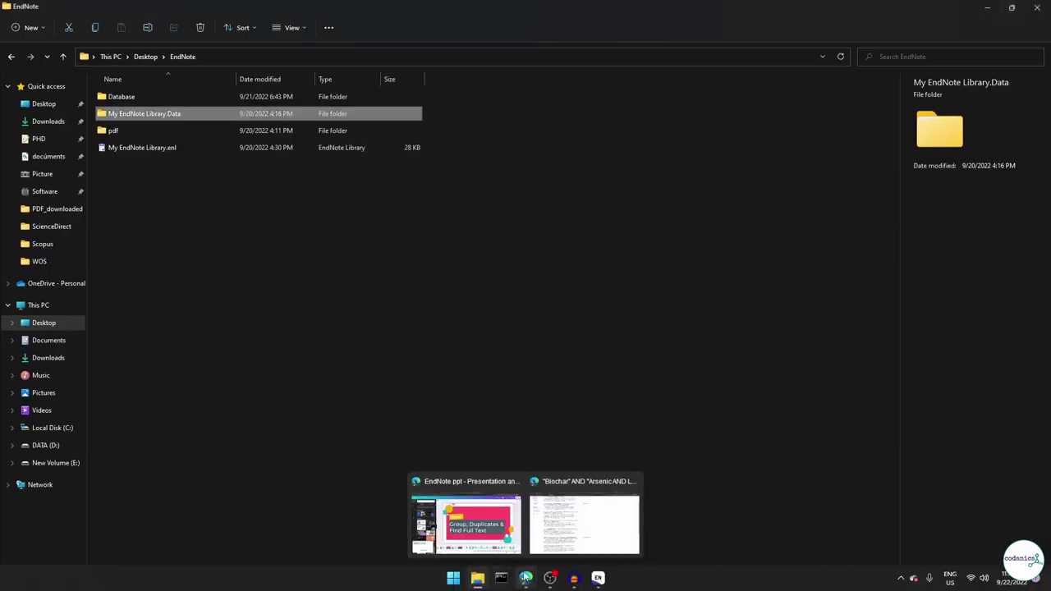
pyautogui.click(583, 525)
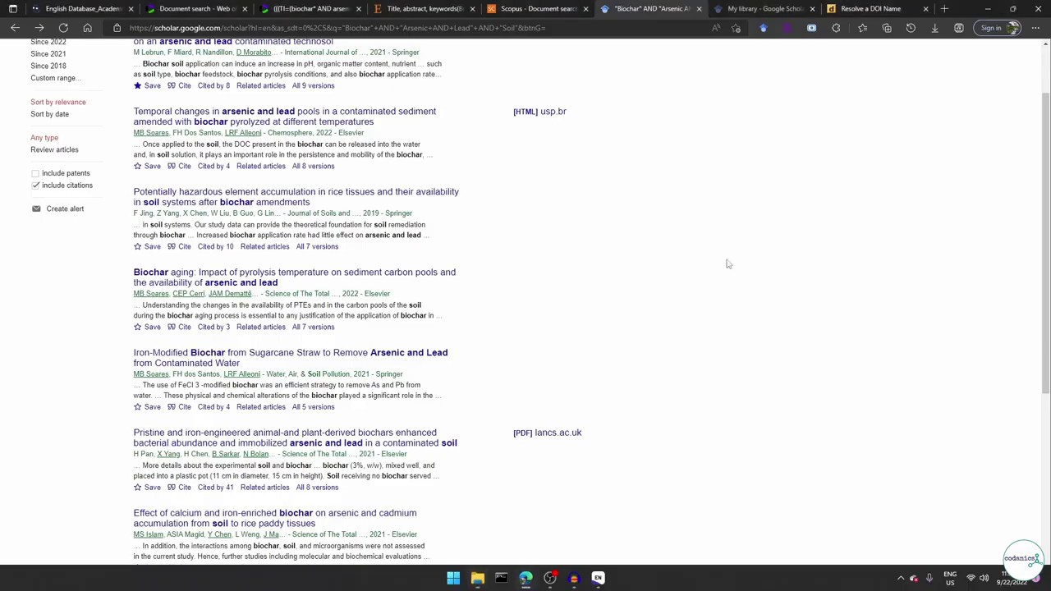
pyautogui.click(872, 8)
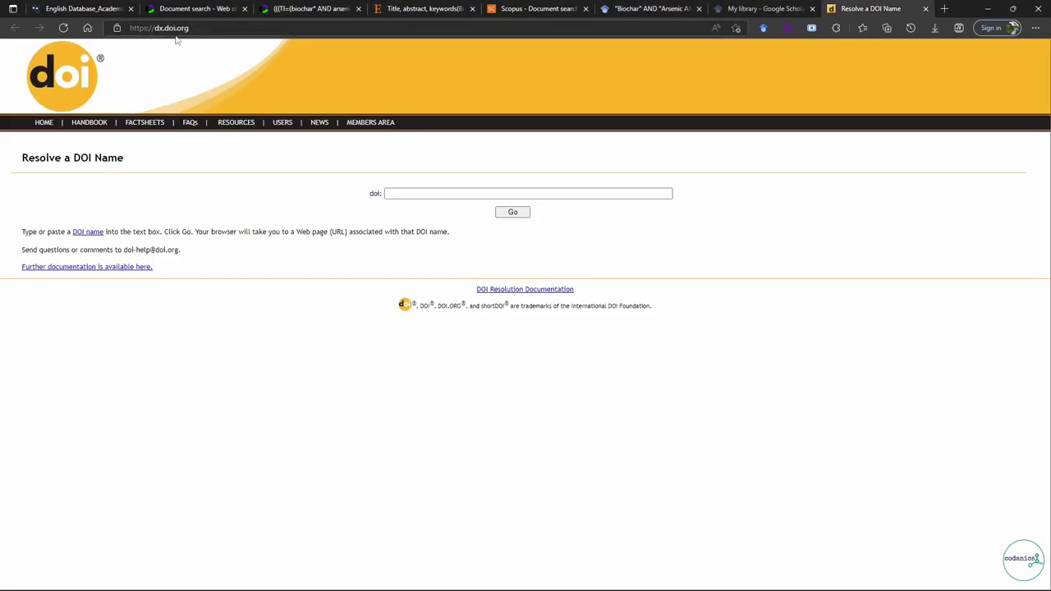
pyautogui.click(426, 193)
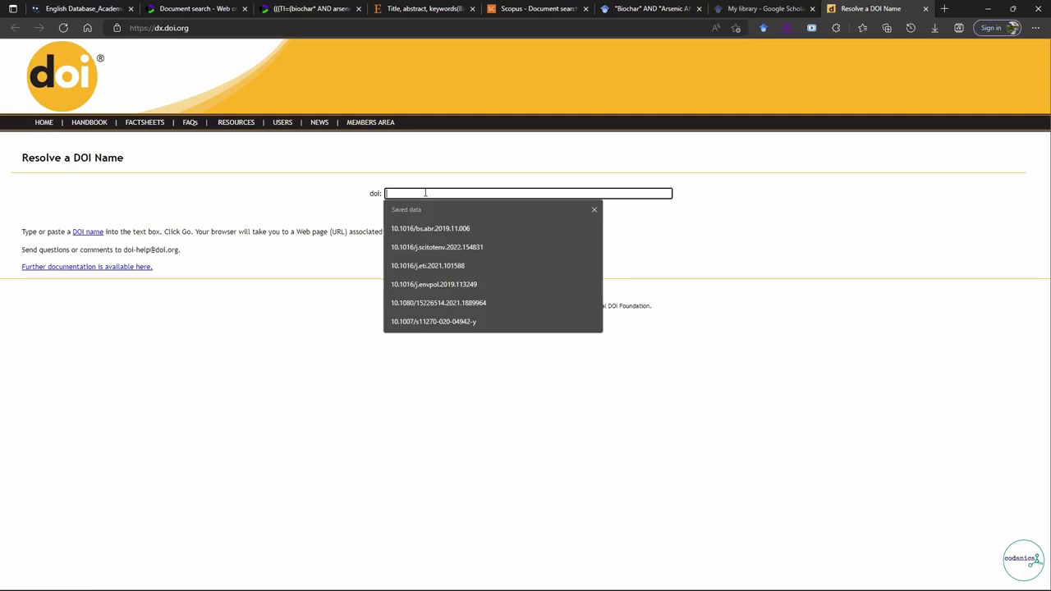
pyautogui.hotkey('ctrl', 'v')
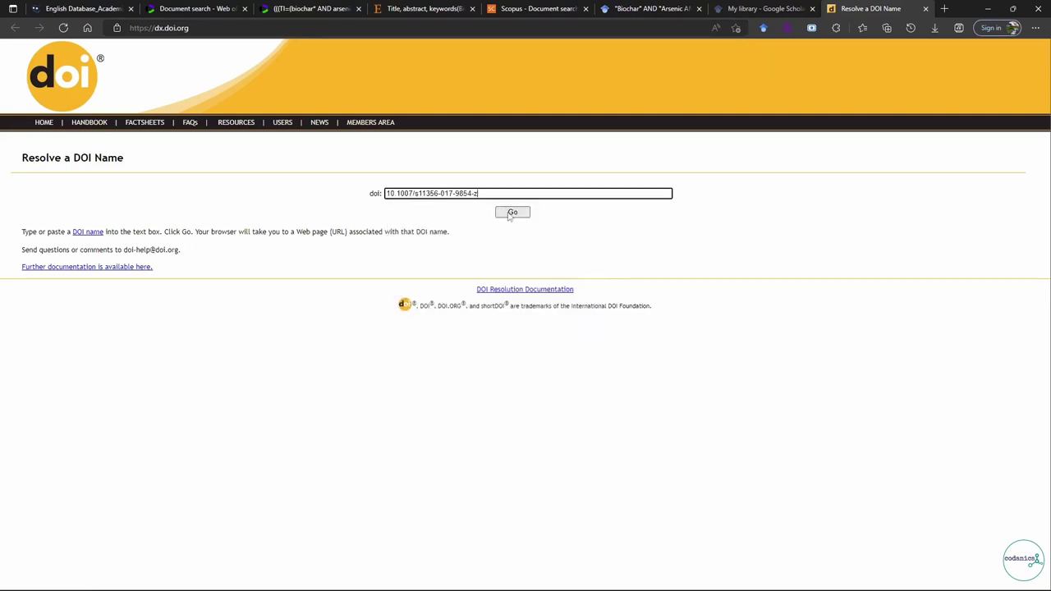
pyautogui.click(512, 213)
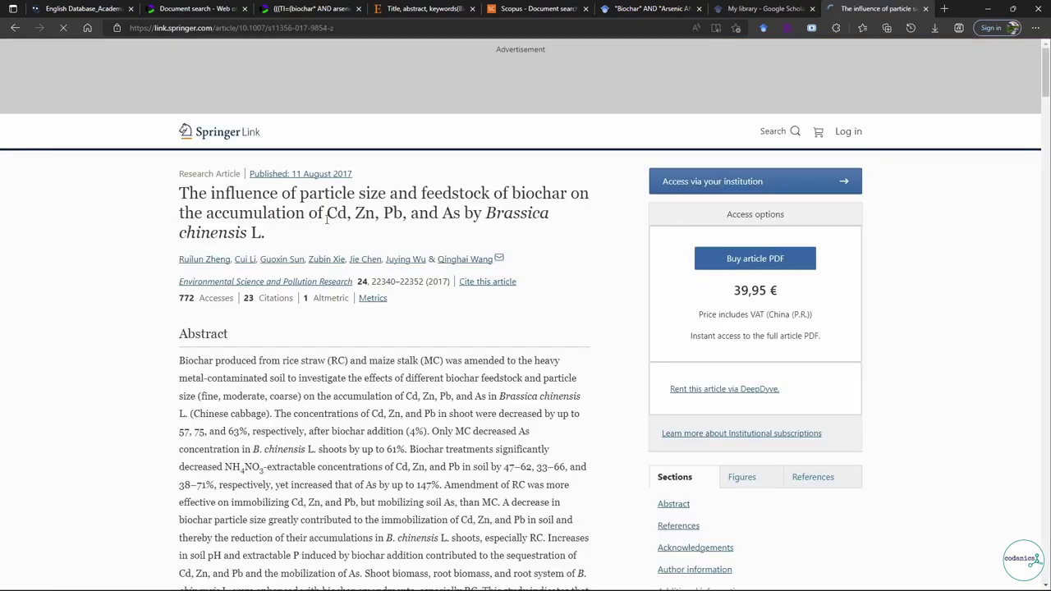
pyautogui.scroll(-6, 501, 238)
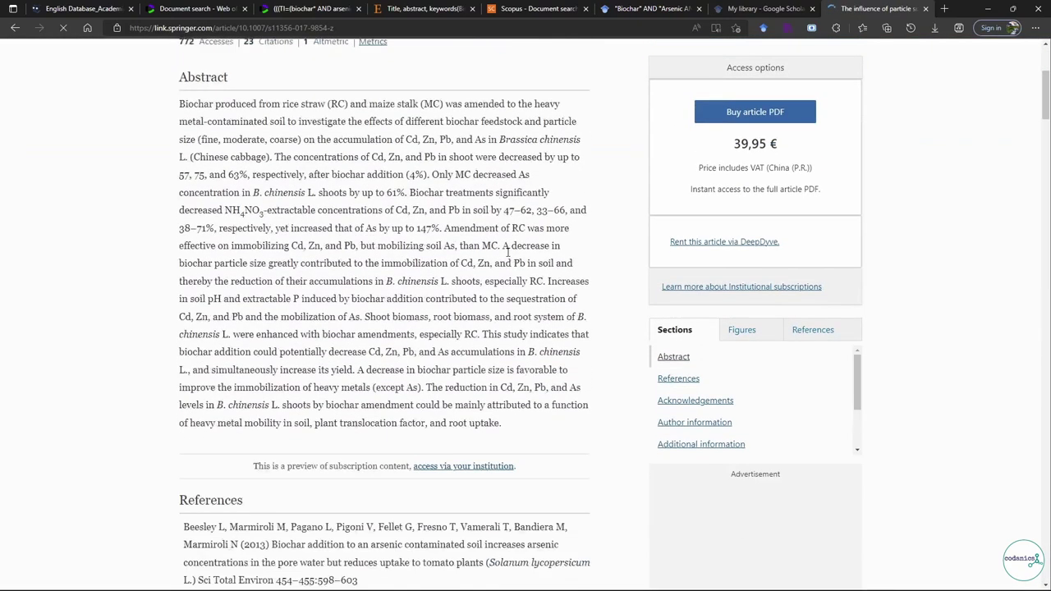
# - Look through the reference list of the Springer biochar particle size article and return to the DOI resolver page
pyautogui.scroll(-20, 508, 257)
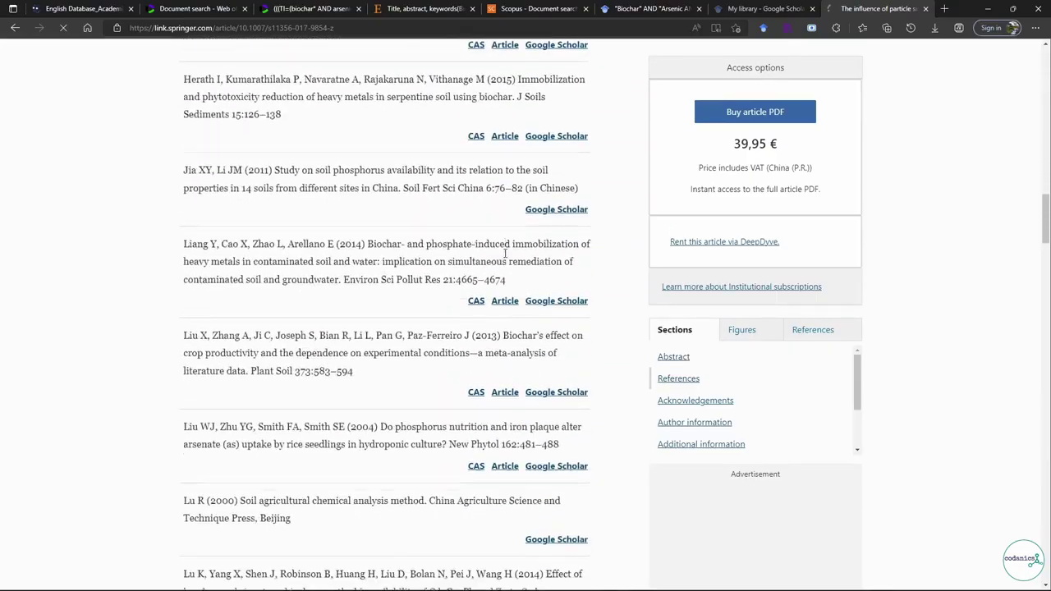
pyautogui.scroll(-3, 503, 261)
pyautogui.scroll(20, 493, 267)
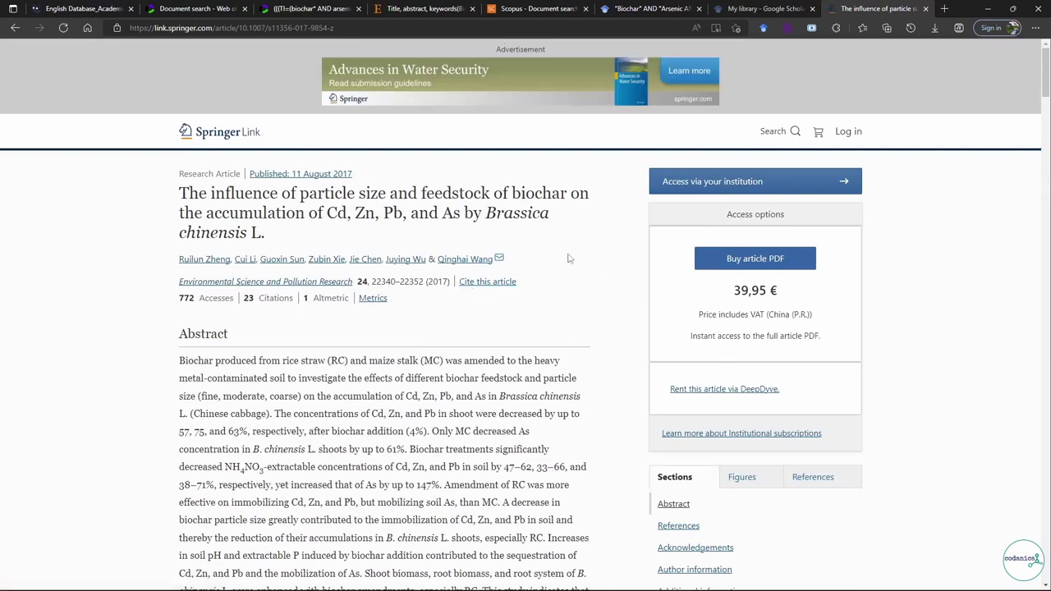
pyautogui.click(15, 28)
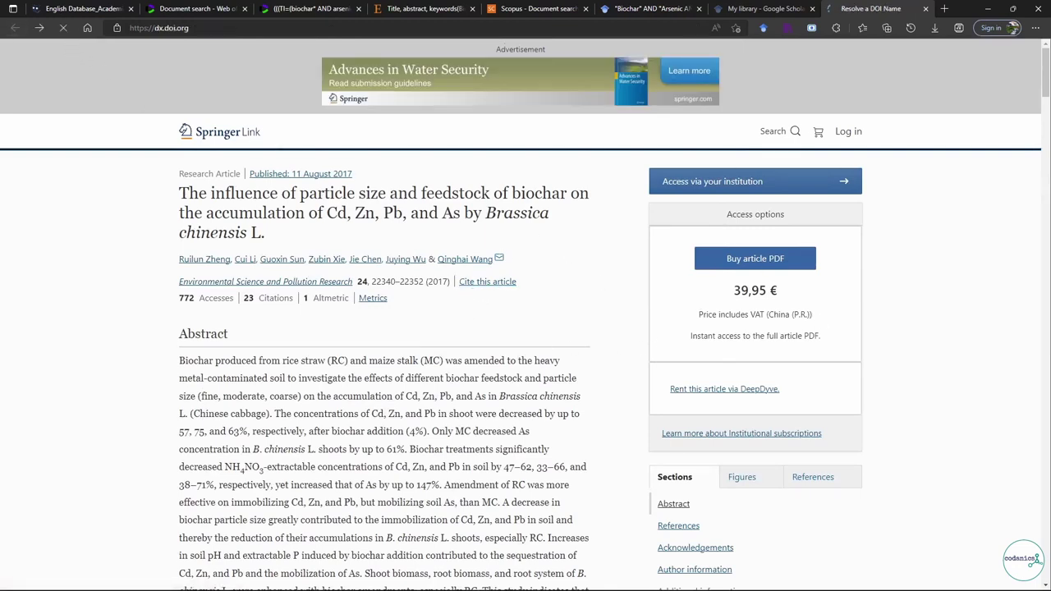
# - Switch to EndNote and copy the DOI of the 2020 article on amending an As/Pb contaminated soil in the Research group
pyautogui.click(598, 580)
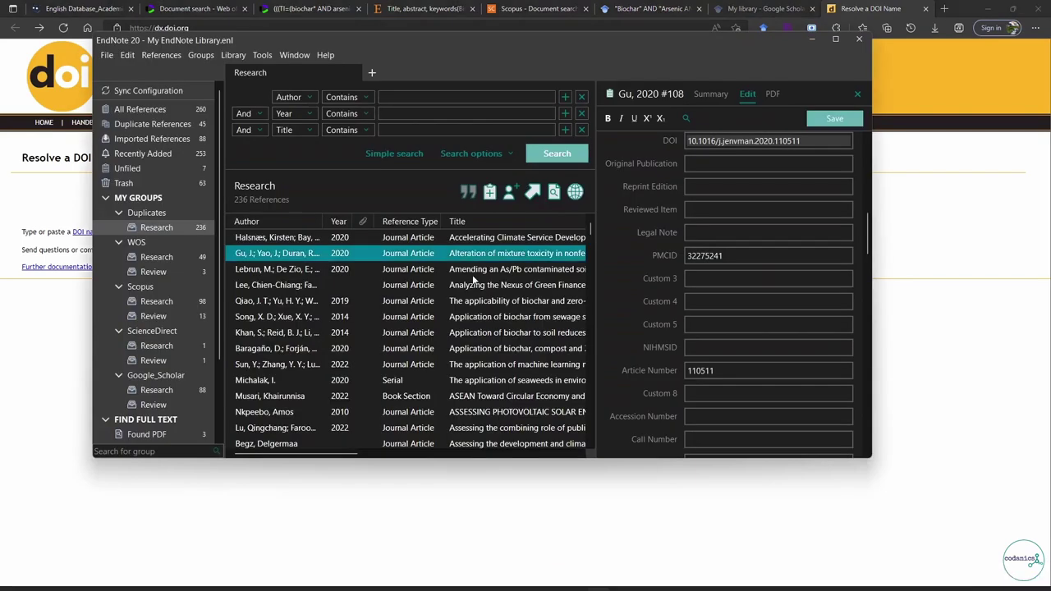
pyautogui.click(475, 271)
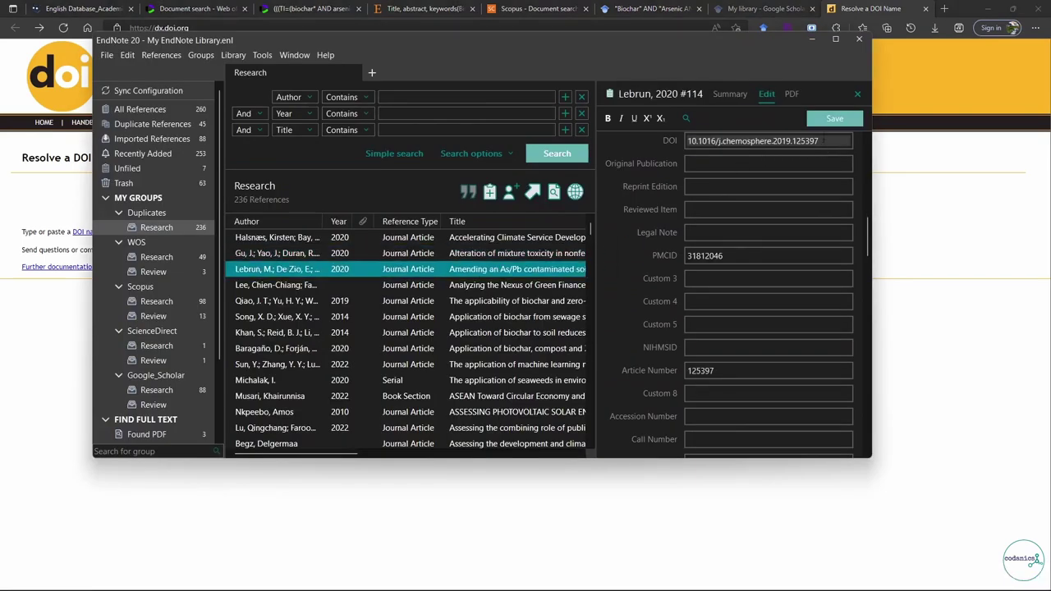
pyautogui.moveTo(823, 142); pyautogui.dragTo(686, 142)
pyautogui.hotkey('ctrl', 'c')
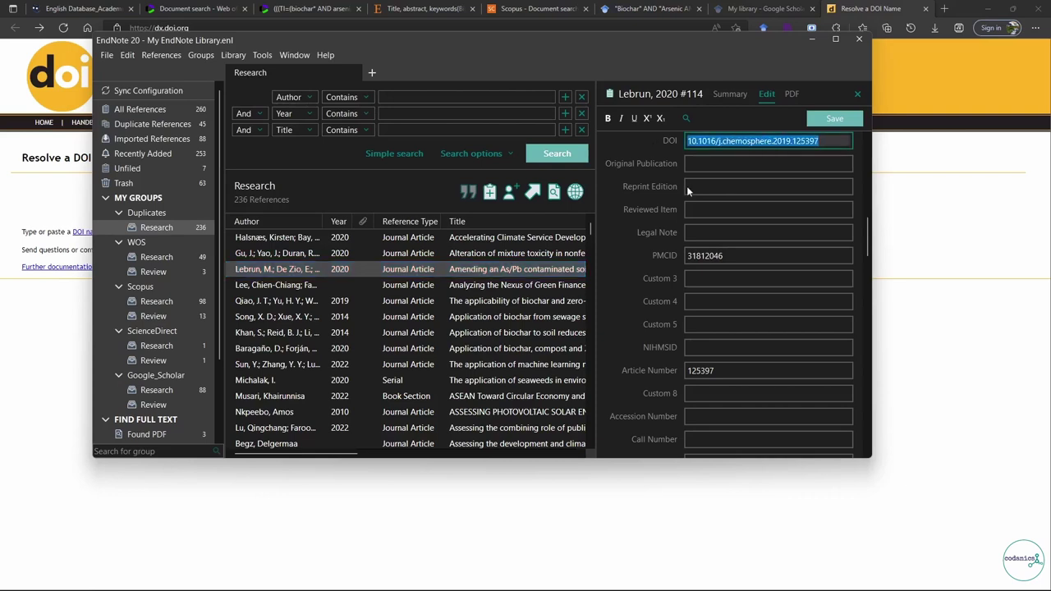
# - Switch to the browser's dx.doi.org page and resolve DOI 10.1016/j.chemosphere.2019.125397
pyautogui.click(976, 287)
pyautogui.moveTo(974, 286); pyautogui.dragTo(372, 192)
pyautogui.click(487, 194)
pyautogui.hotkey('ctrl', 'v')
pyautogui.click(513, 212)
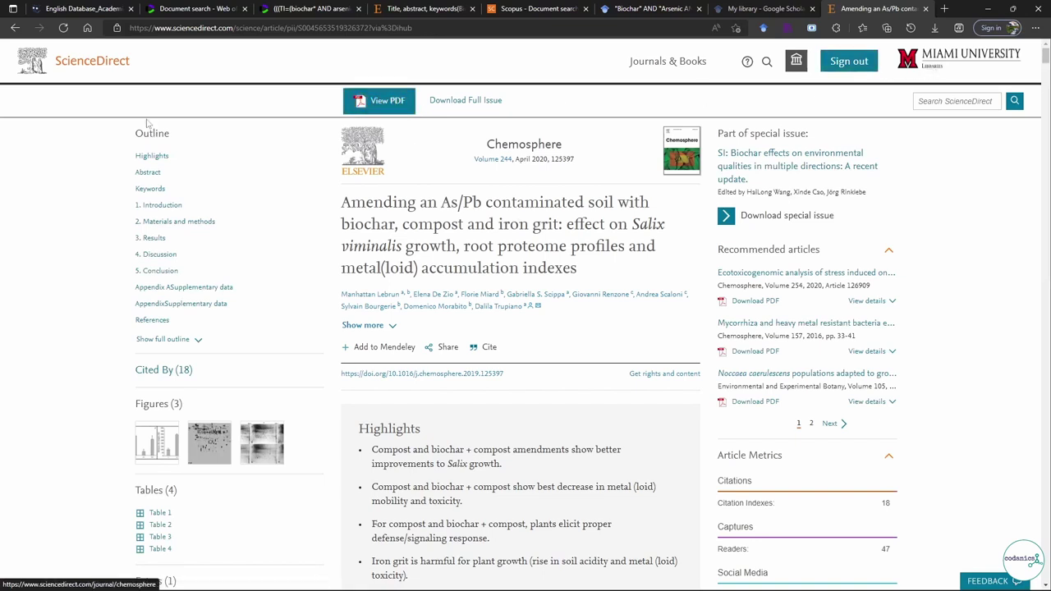
# - Download the ScienceDirect article's PDF and save it as 1 in the pdf folder inside the EndNote folder on the Desktop
pyautogui.click(383, 108)
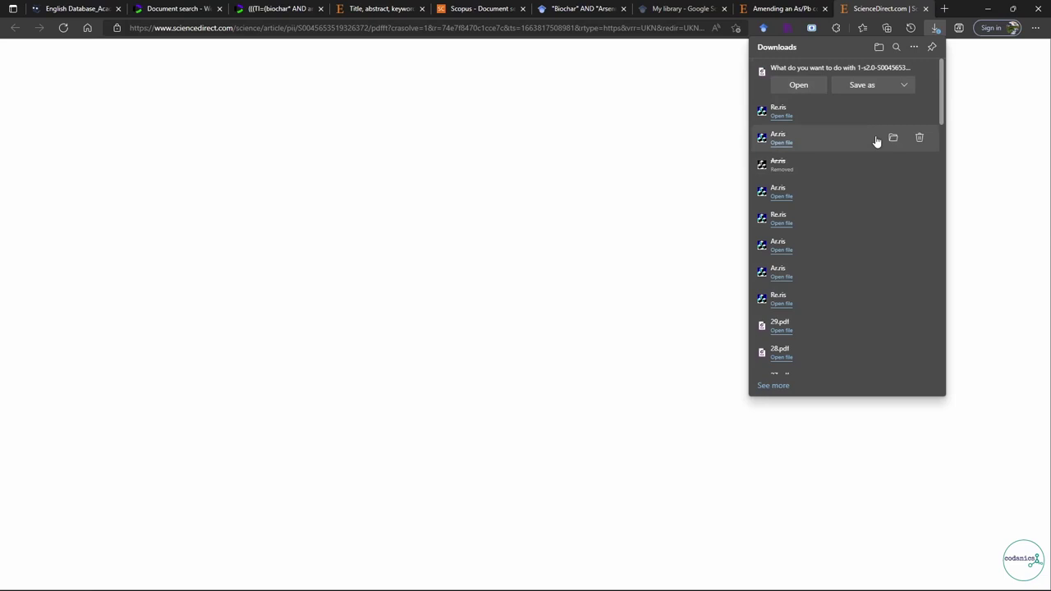
pyautogui.click(863, 84)
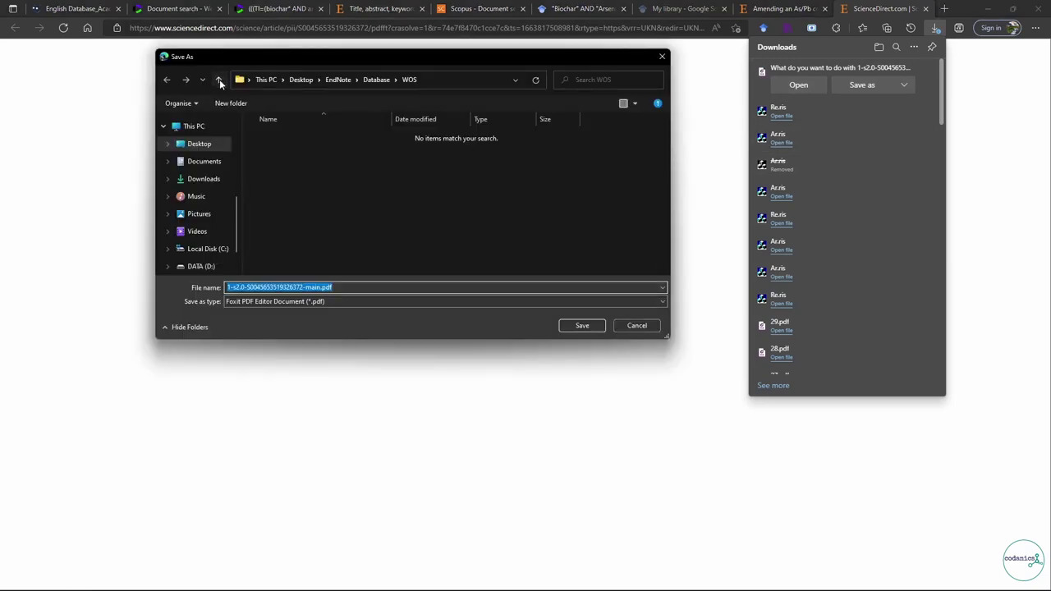
pyautogui.click(219, 80)
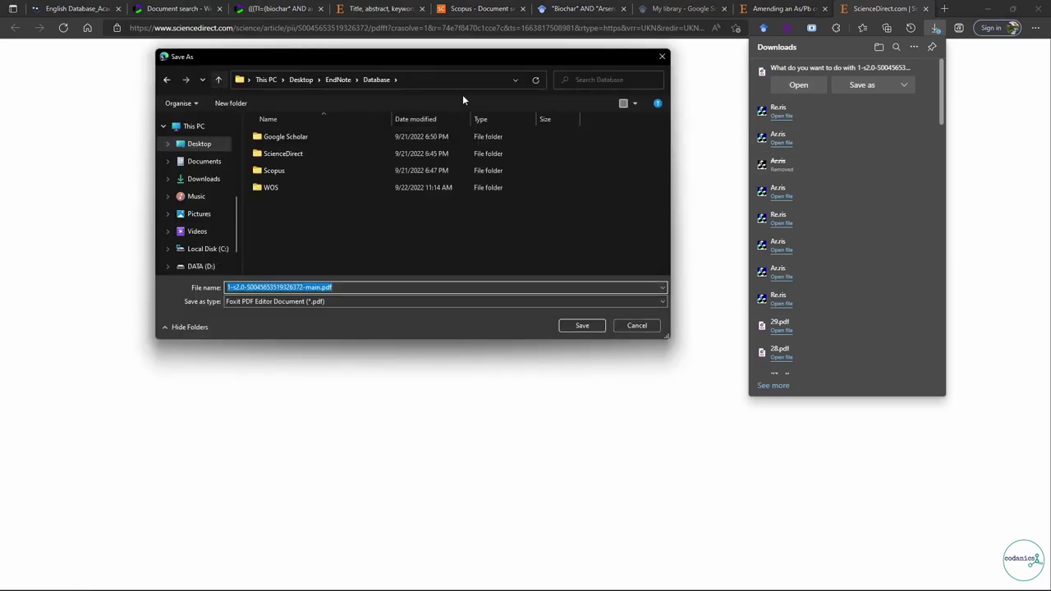
pyautogui.click(219, 80)
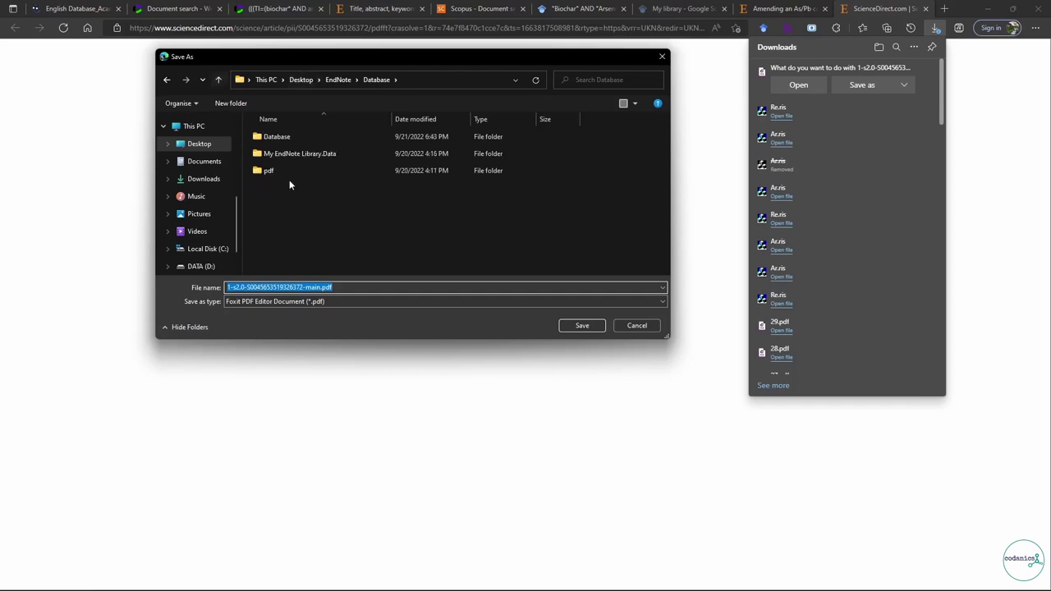
pyautogui.click(274, 169)
pyautogui.doubleClick(274, 170)
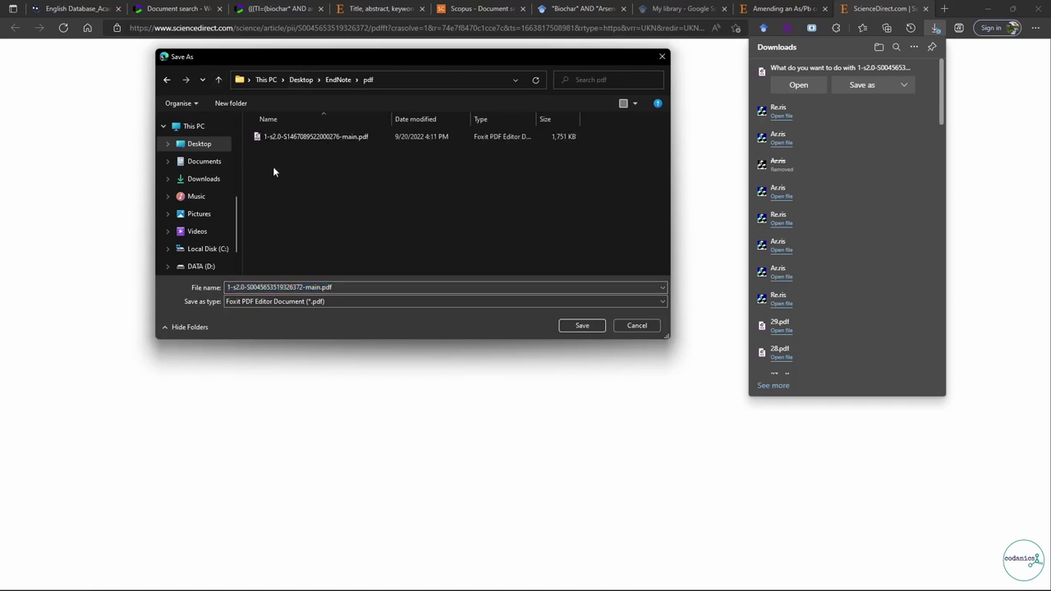
pyautogui.click(252, 286)
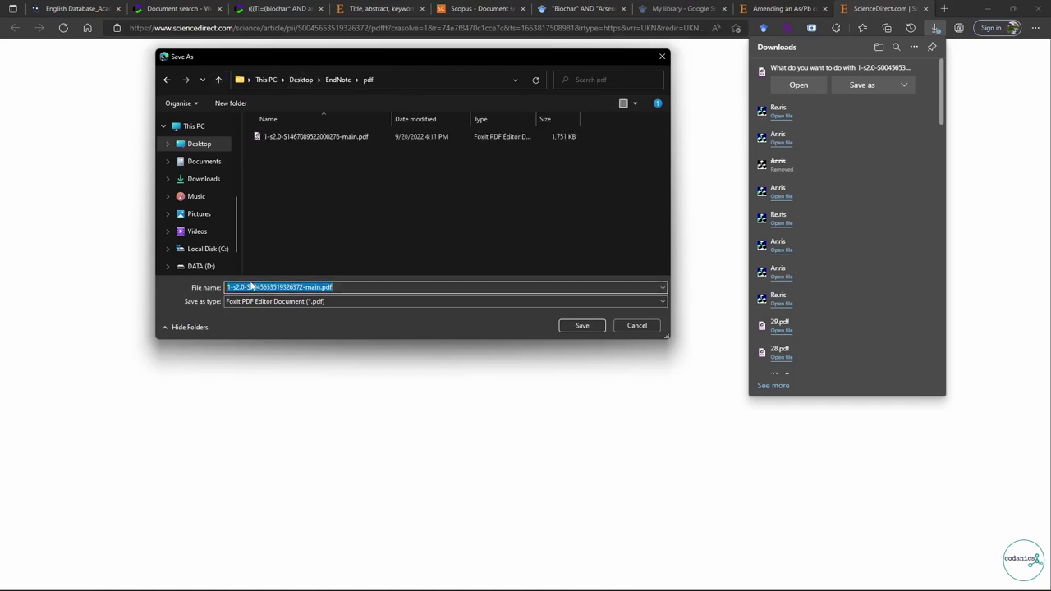
pyautogui.write('1')
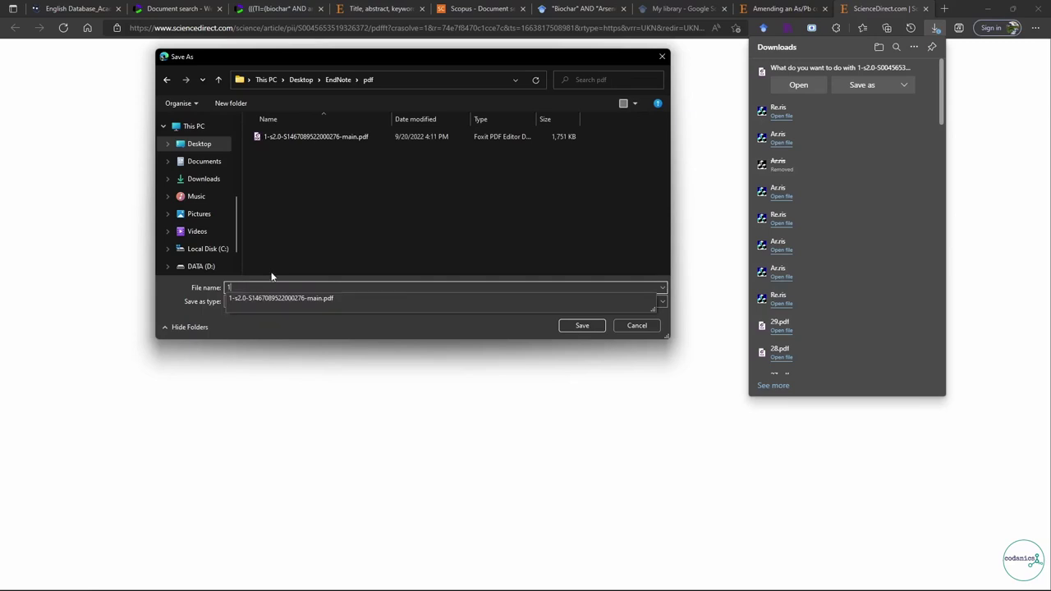
pyautogui.click(578, 327)
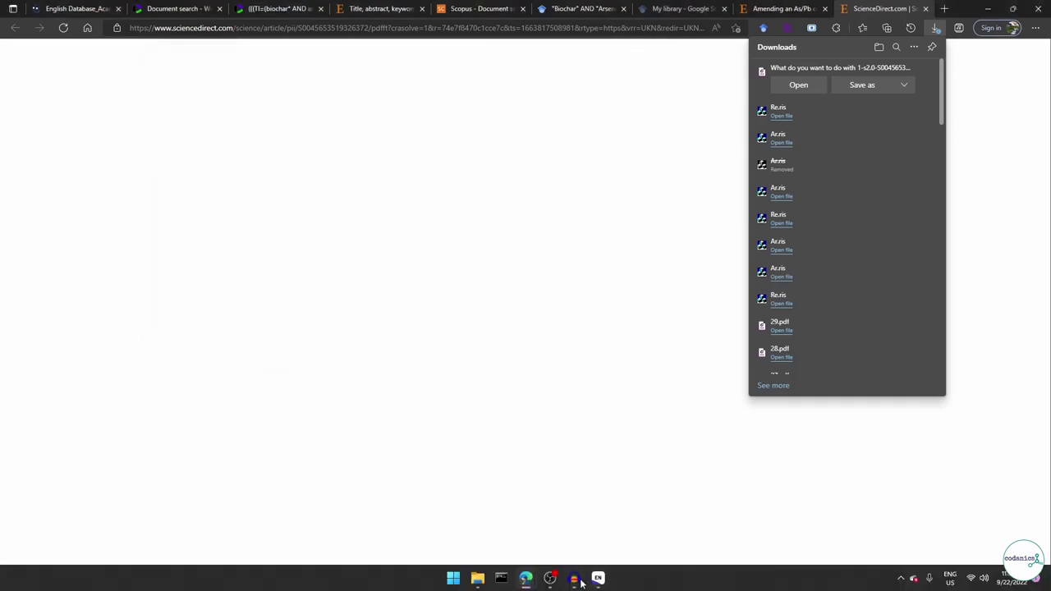
# - Switch to EndNote, view the As/Pb article's PDF attachments and review the PDF auto-renaming options in the PDF Handling preferences
pyautogui.click(580, 582)
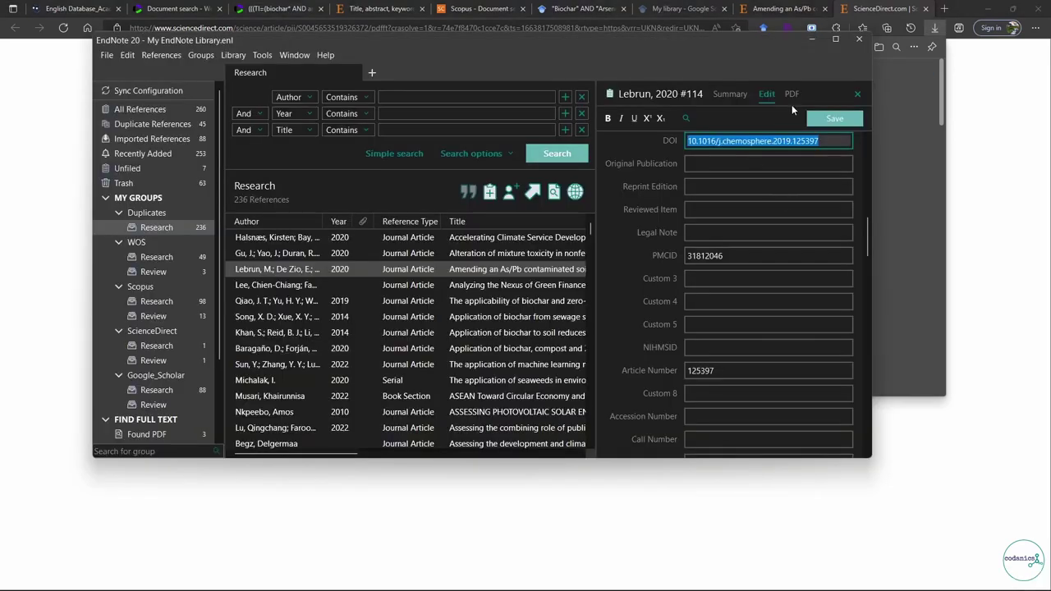
pyautogui.click(791, 96)
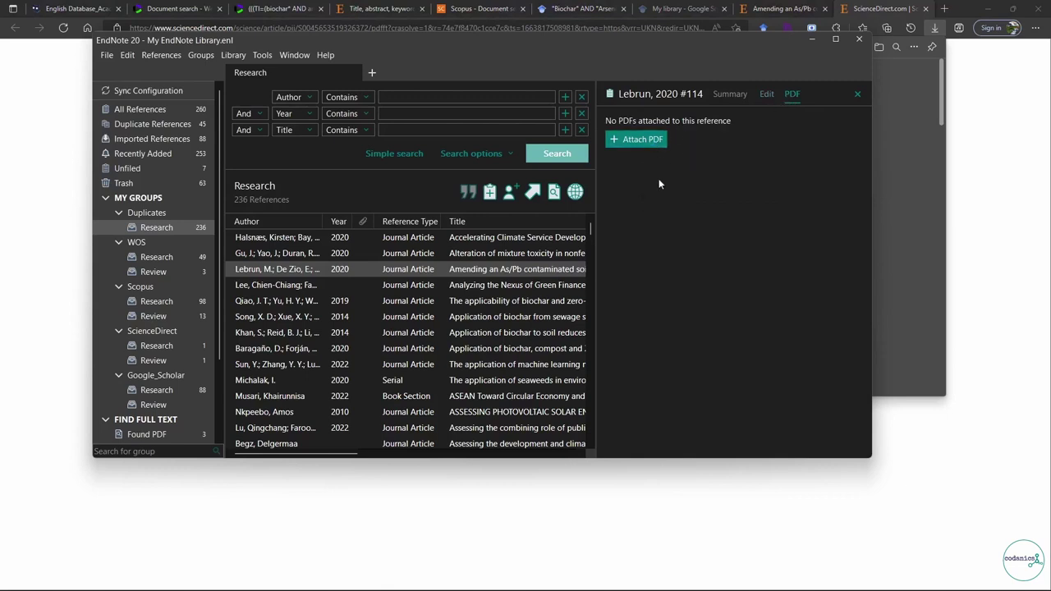
pyautogui.click(578, 222)
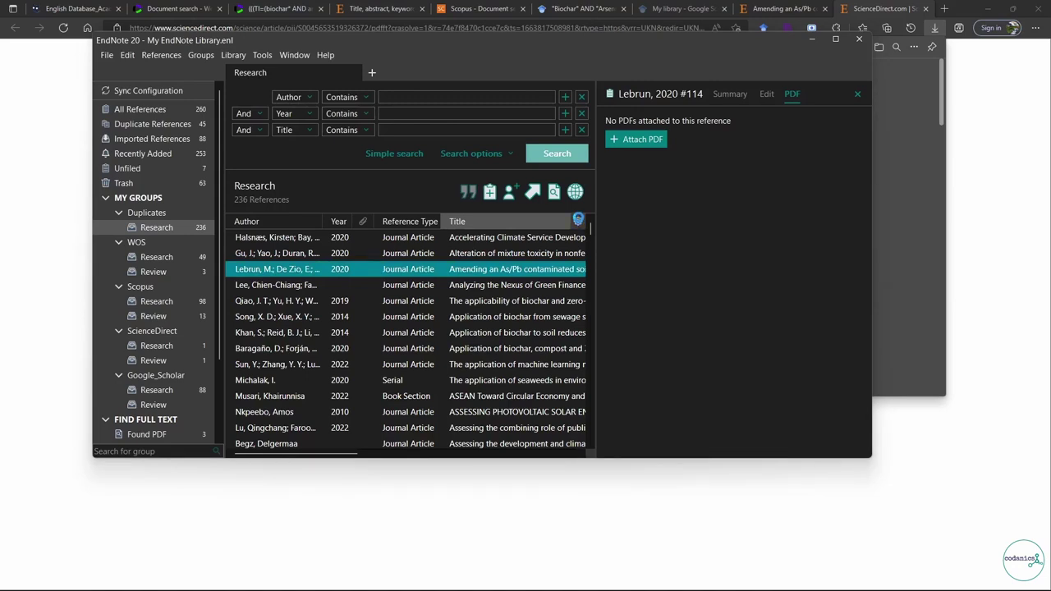
pyautogui.click(578, 220)
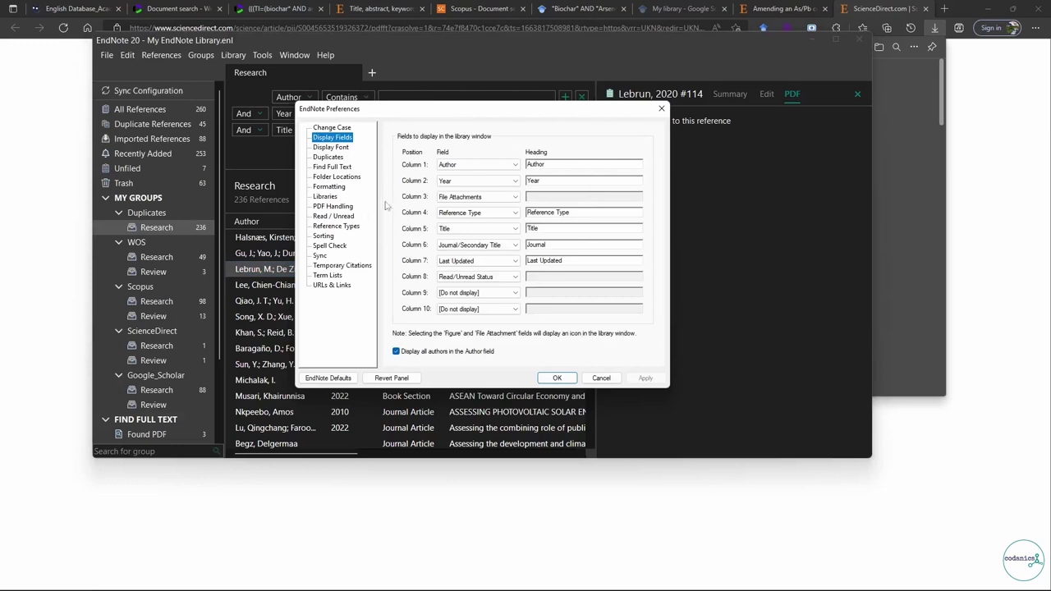
pyautogui.click(336, 206)
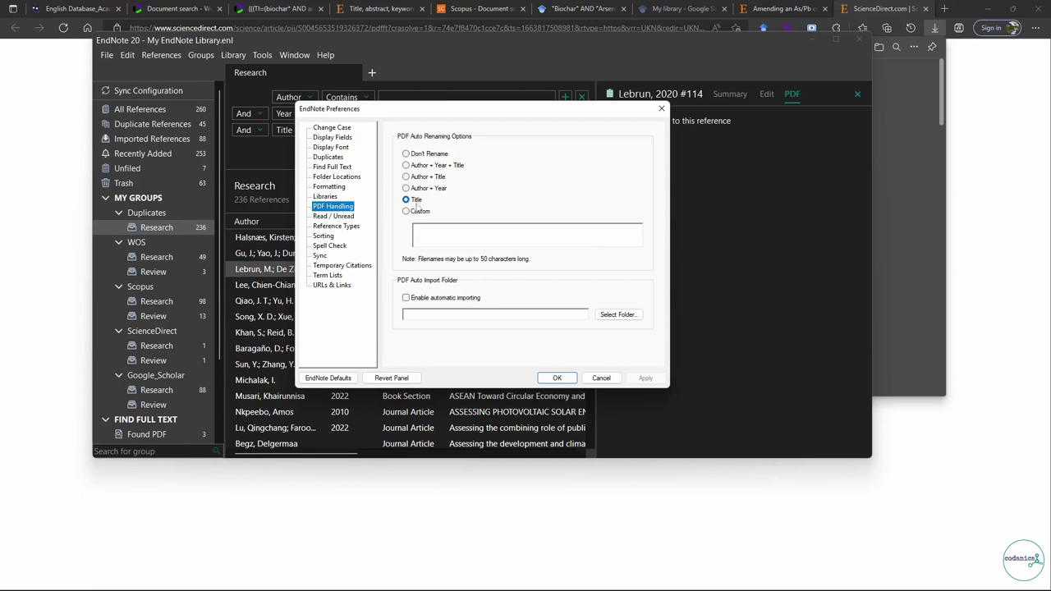
pyautogui.click(558, 378)
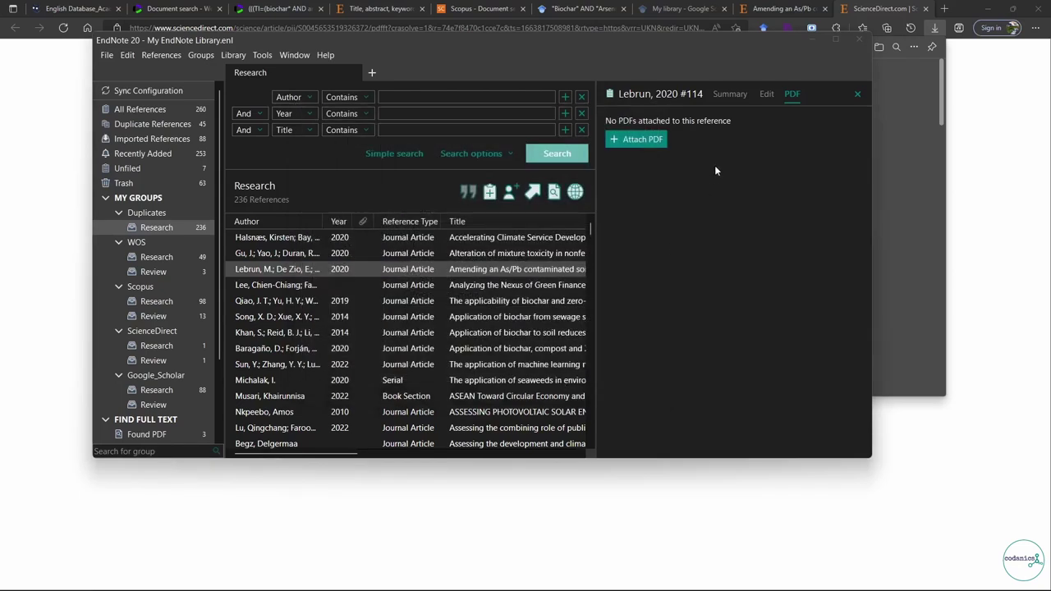
# - Attach 1.pdf from the pdf folder to the As/Pb contaminated soil reference, save the reference and view its summary
pyautogui.click(643, 140)
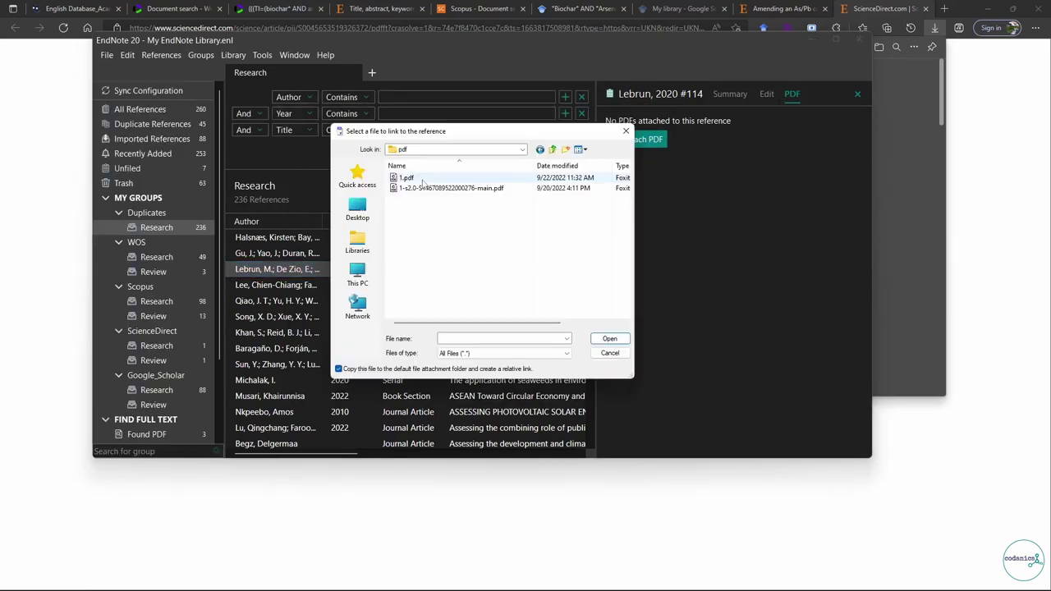
pyautogui.click(424, 179)
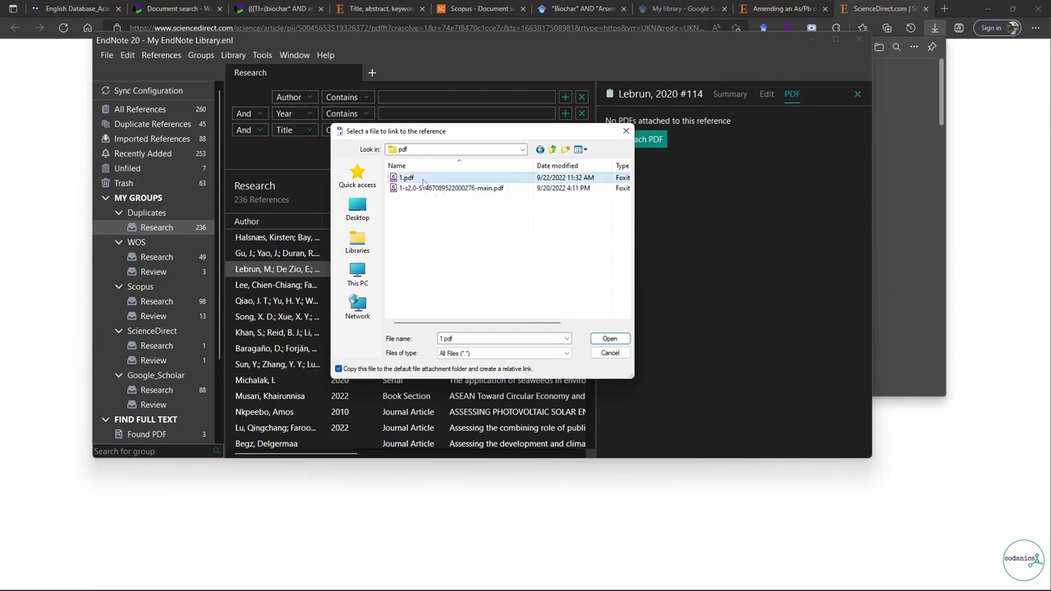
pyautogui.click(606, 340)
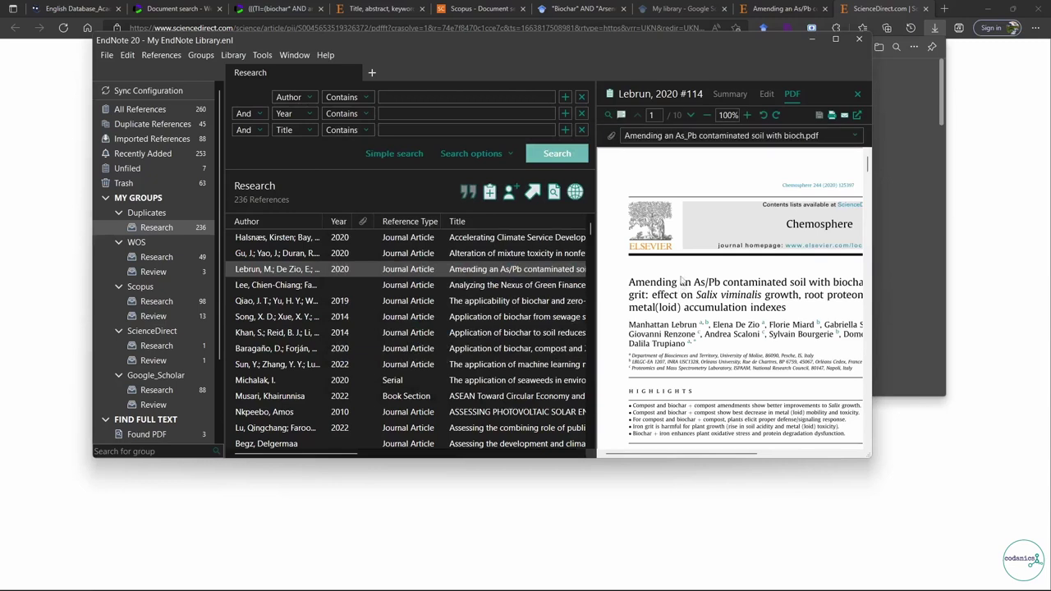
pyautogui.click(766, 94)
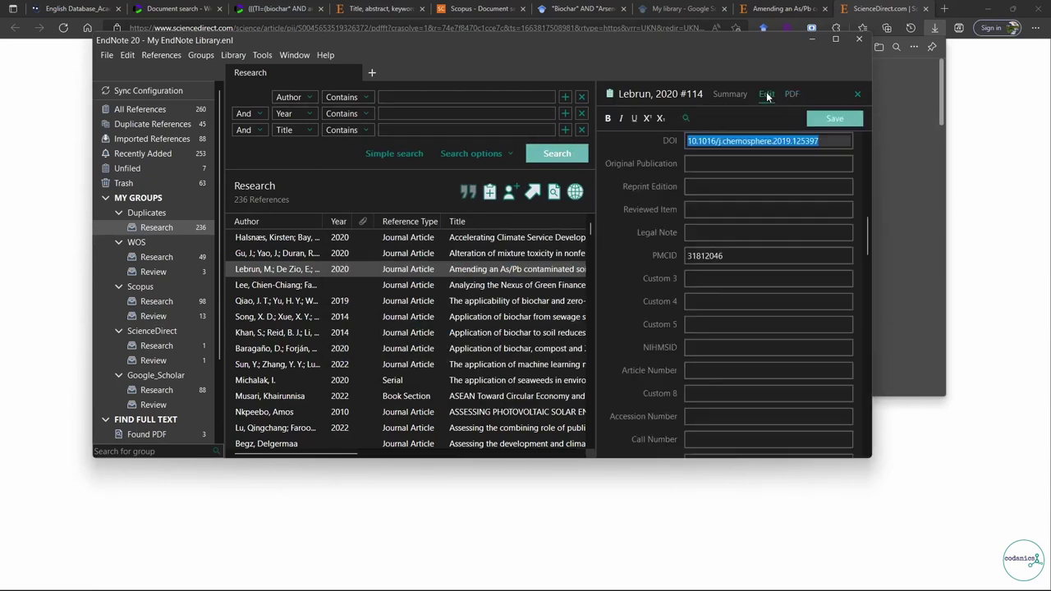
pyautogui.click(824, 119)
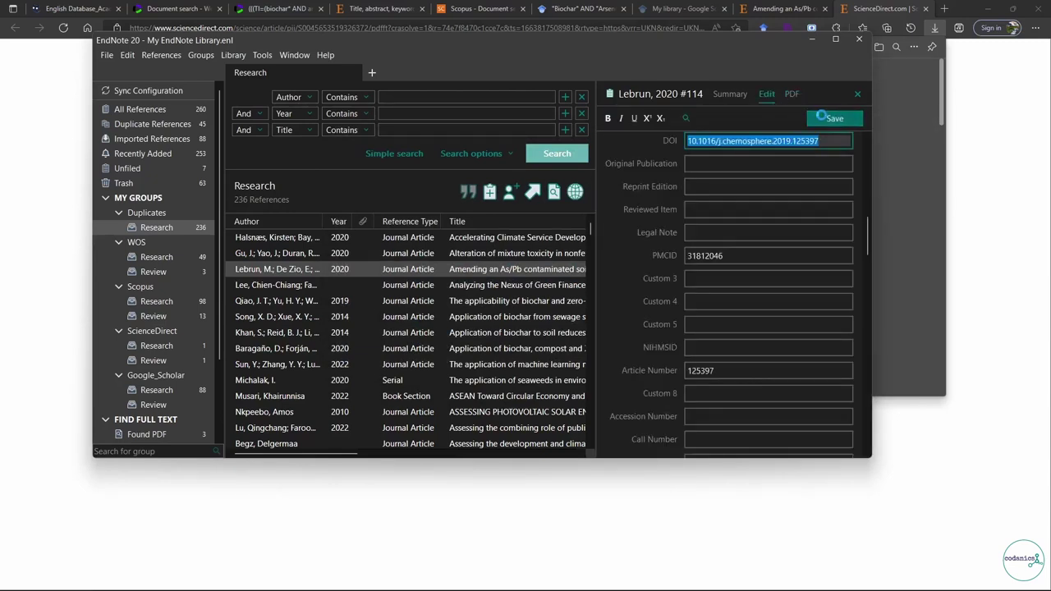
pyautogui.click(737, 94)
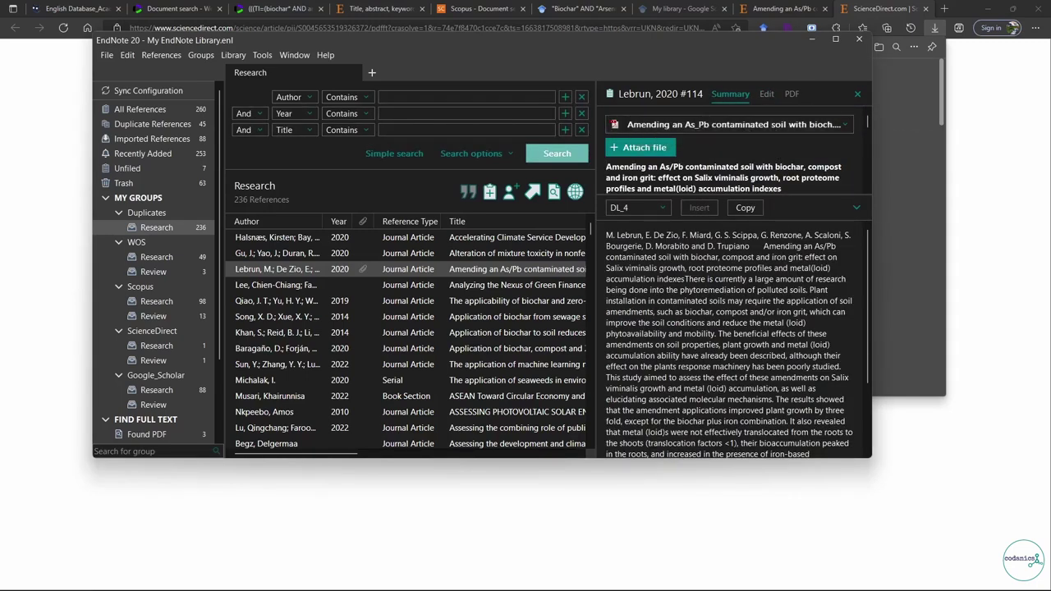
# - Maximize EndNote and review the As/Pb reference's editable fields, from the DOI through keywords and abstract to the file attachments
pyautogui.press('super+Up')
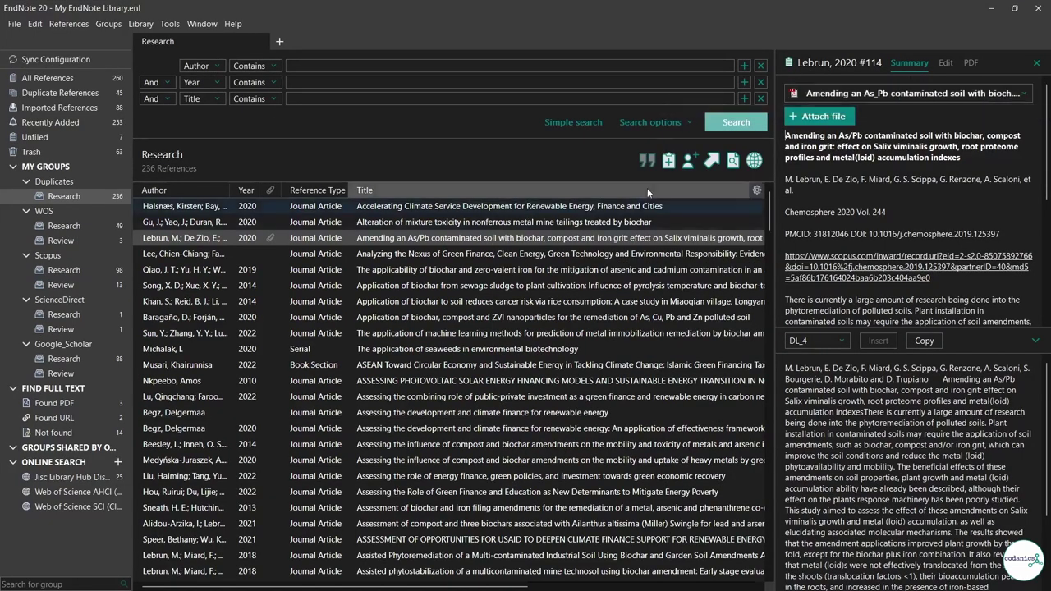
pyautogui.click(951, 61)
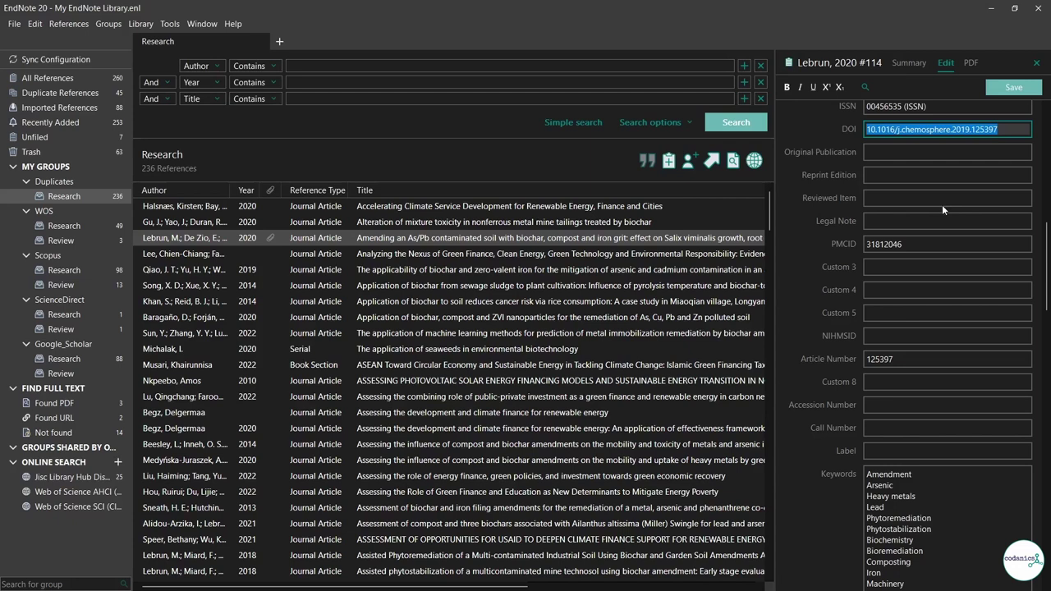
pyautogui.scroll(-10, 941, 204)
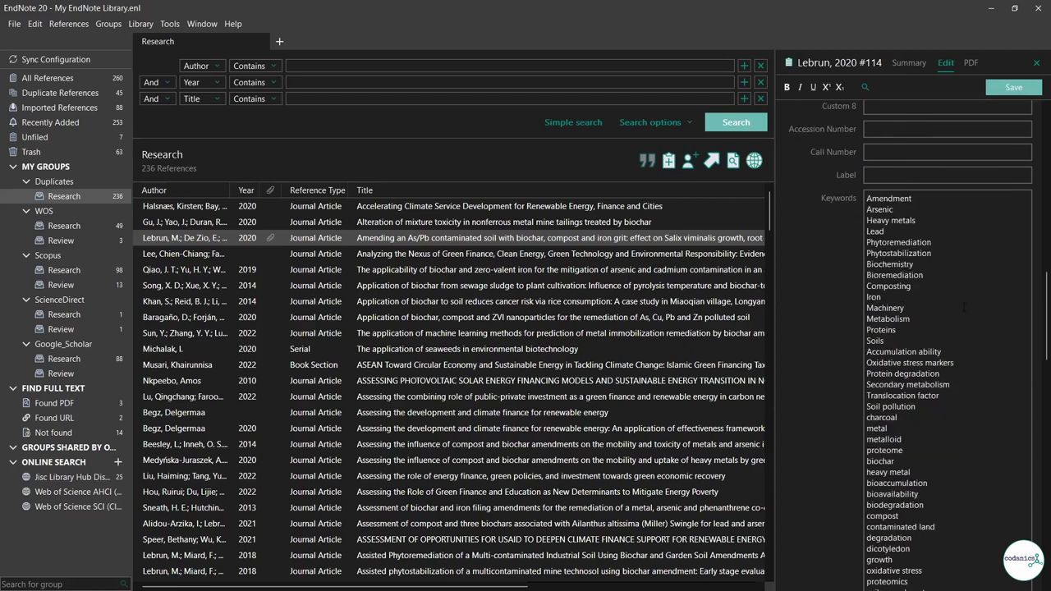
pyautogui.scroll(-10, 962, 308)
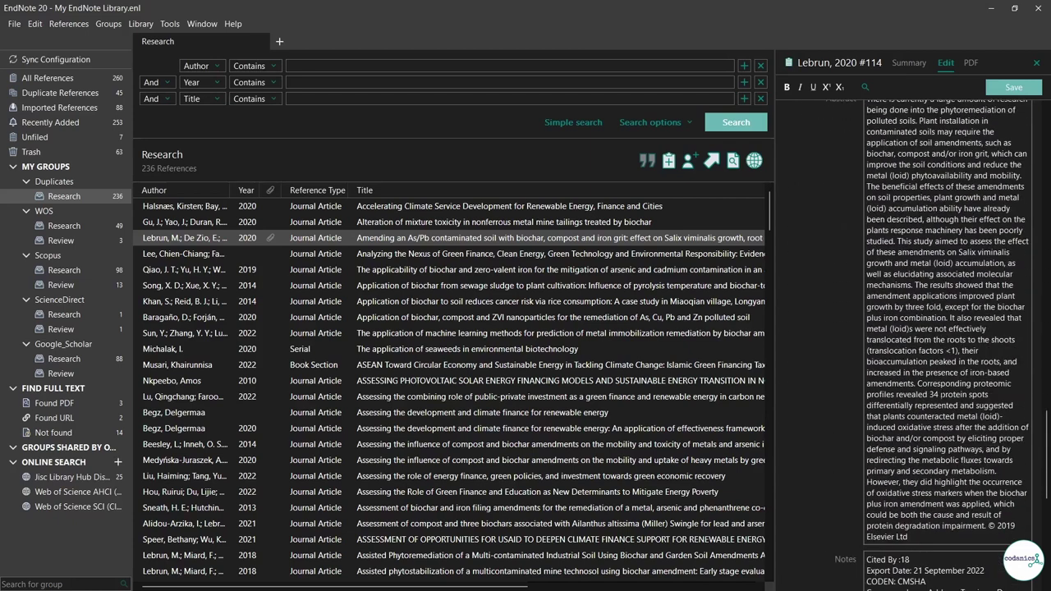
pyautogui.scroll(-10, 942, 386)
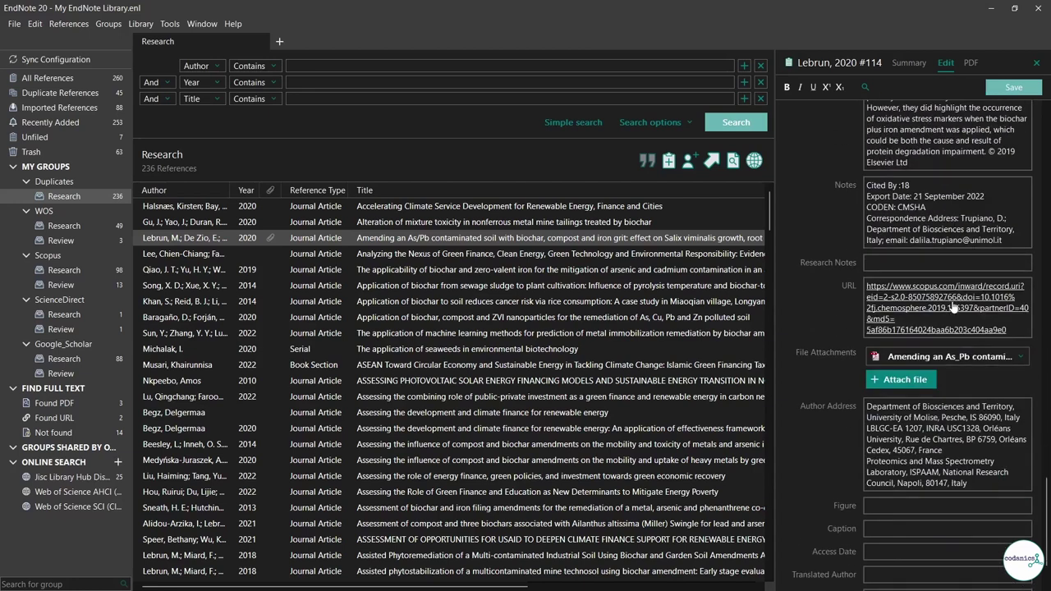
pyautogui.scroll(-2, 942, 386)
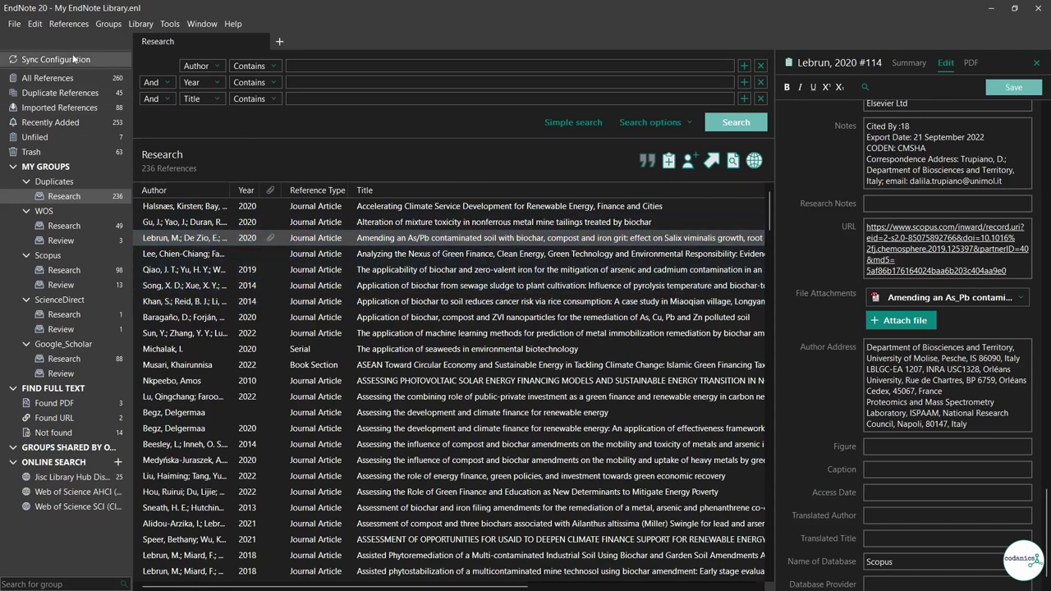
# - Set up a compressed library containing all references in My EndNote Library with file attachments, using the Create option
pyautogui.click(15, 25)
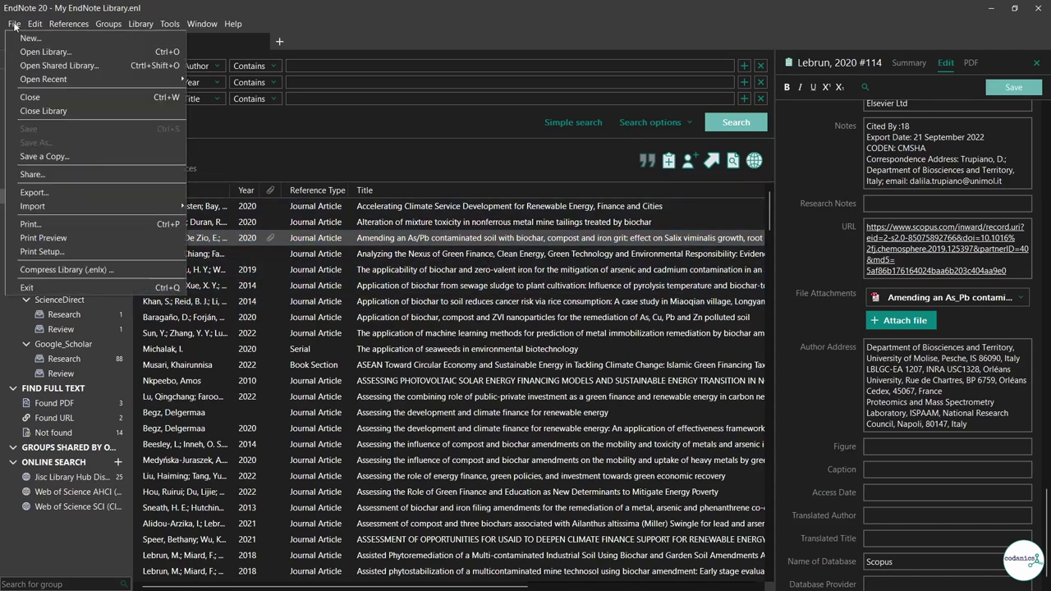
pyautogui.click(61, 271)
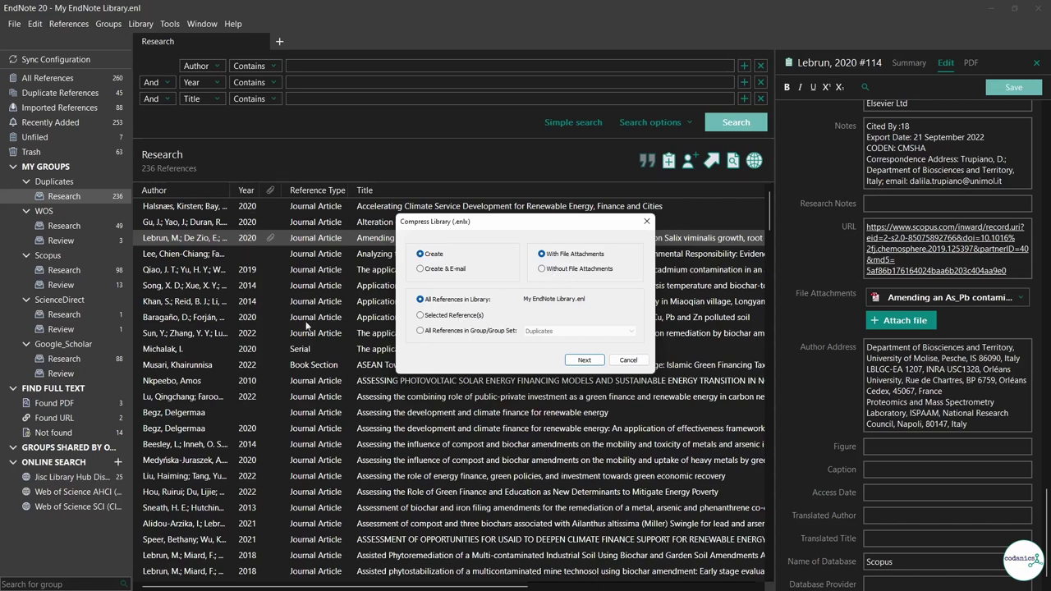
pyautogui.click(420, 331)
pyautogui.click(565, 331)
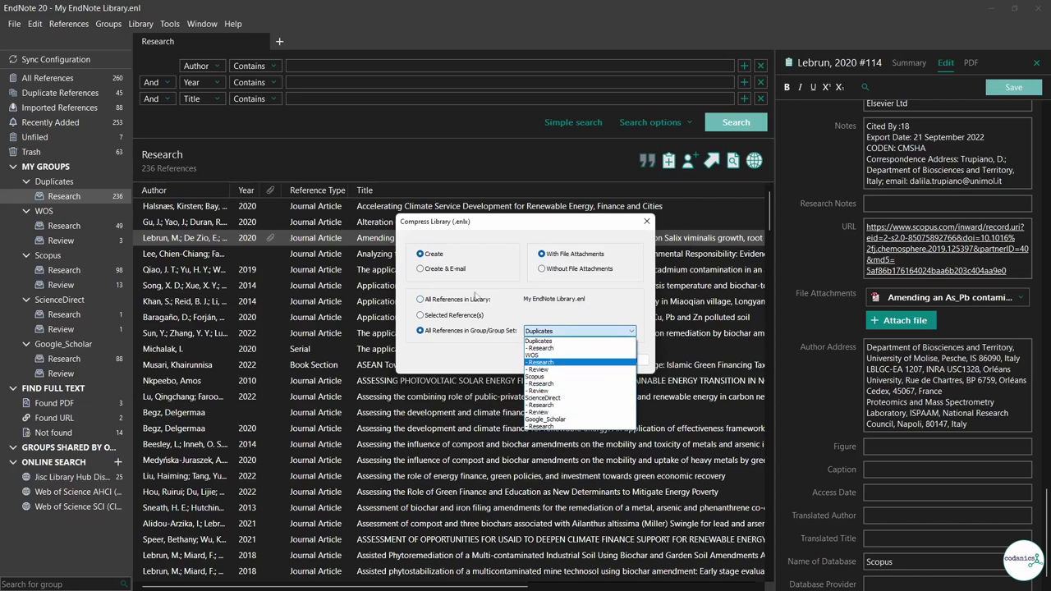
pyautogui.click(422, 305)
pyautogui.click(420, 300)
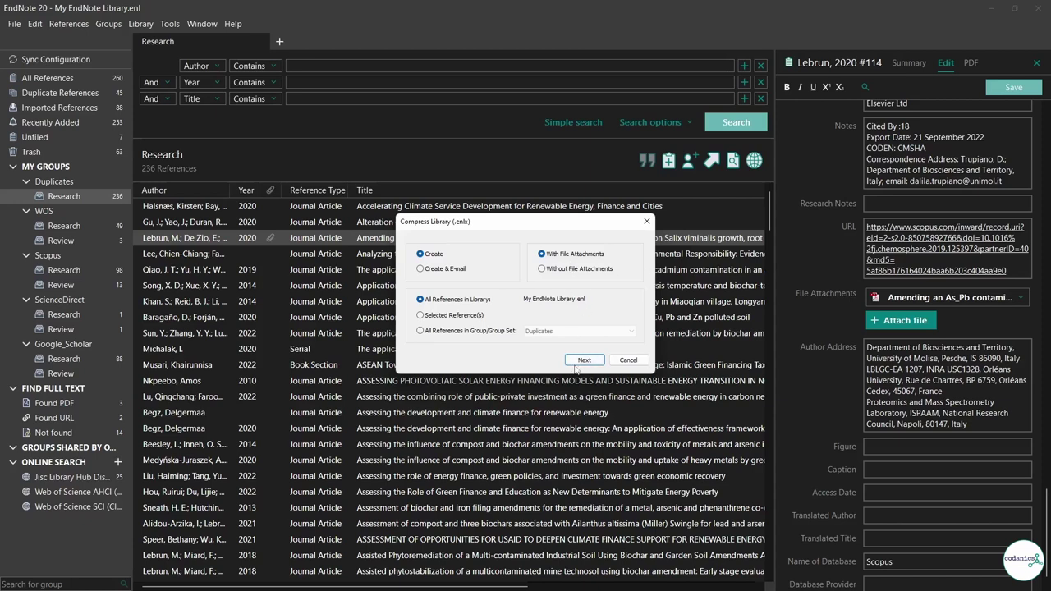
pyautogui.click(582, 360)
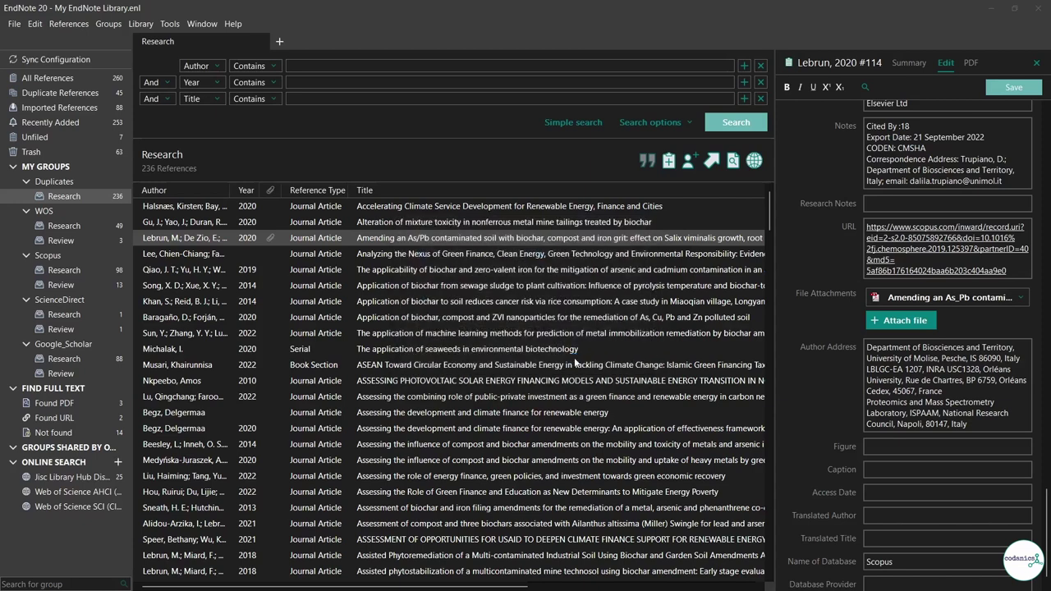
# - Create a folder named backup inside the EndNote folder on the Desktop and open it as the save location
pyautogui.click(51, 97)
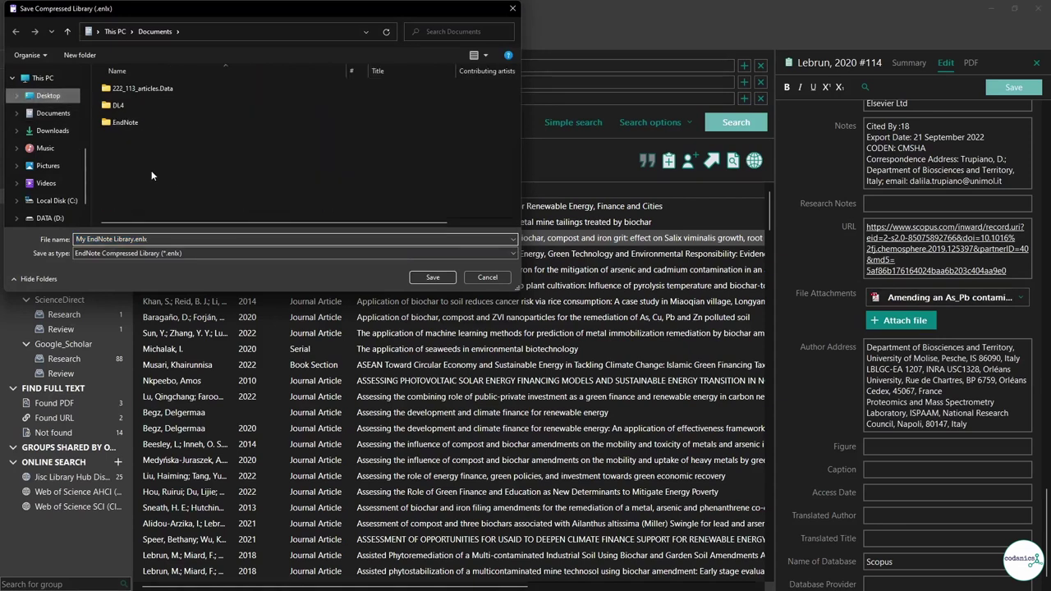
pyautogui.click(125, 122)
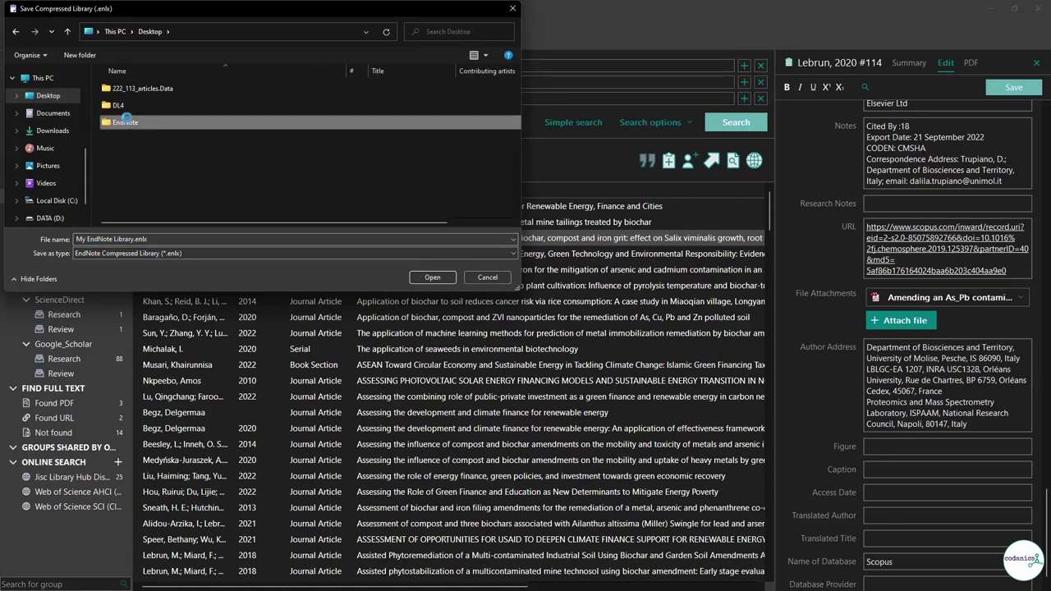
pyautogui.doubleClick(125, 122)
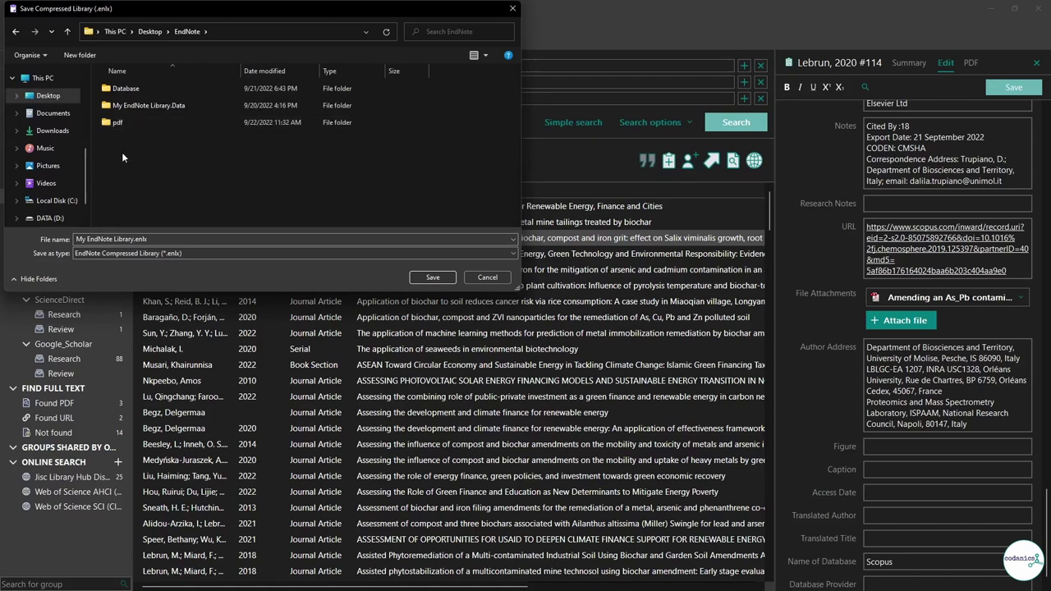
pyautogui.rightClick(120, 147)
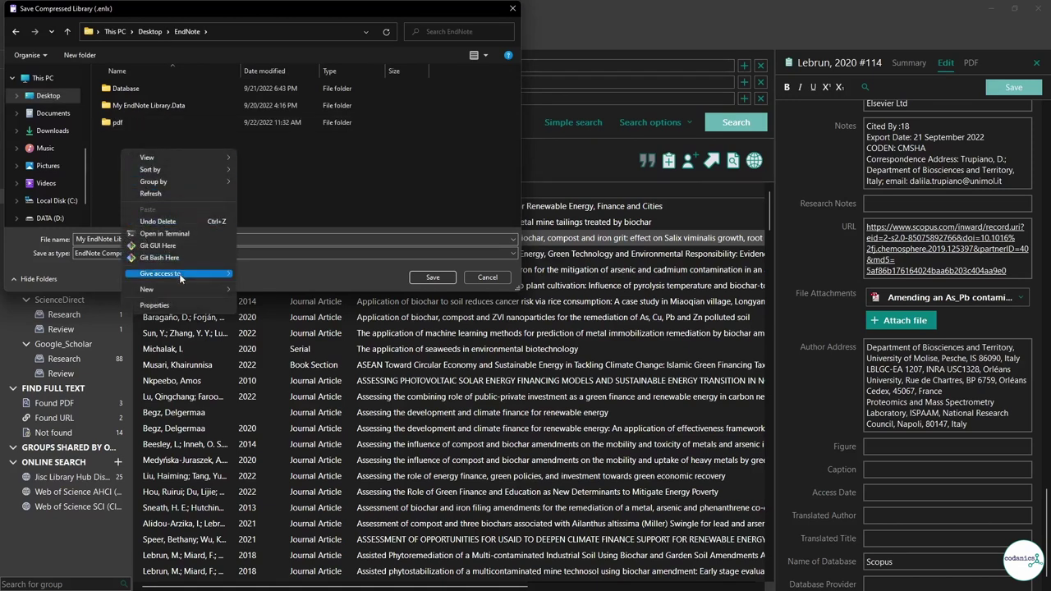
pyautogui.moveTo(181, 290)
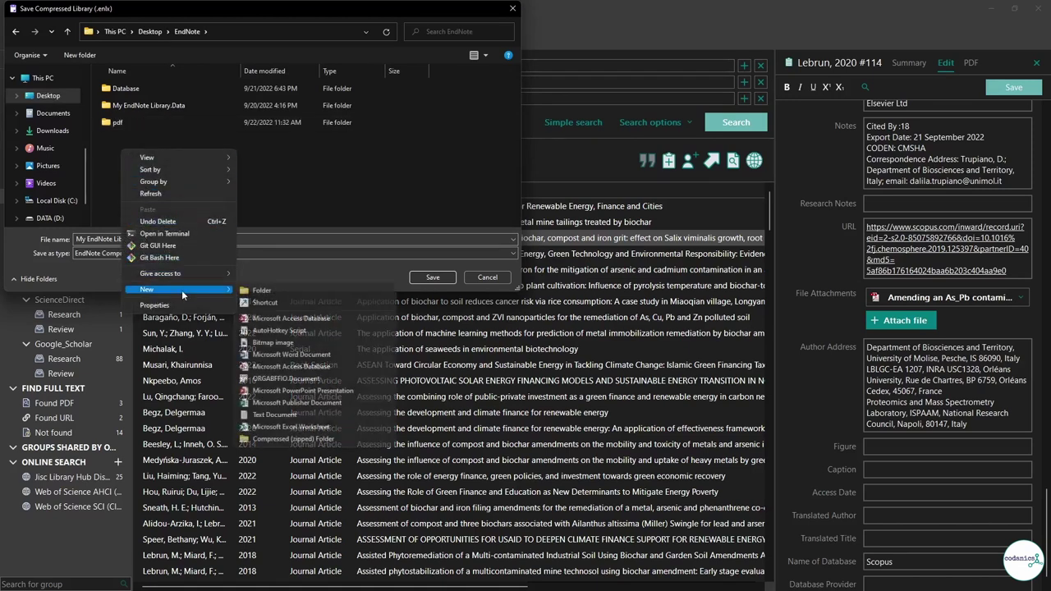
pyautogui.click(251, 294)
pyautogui.write('ba')
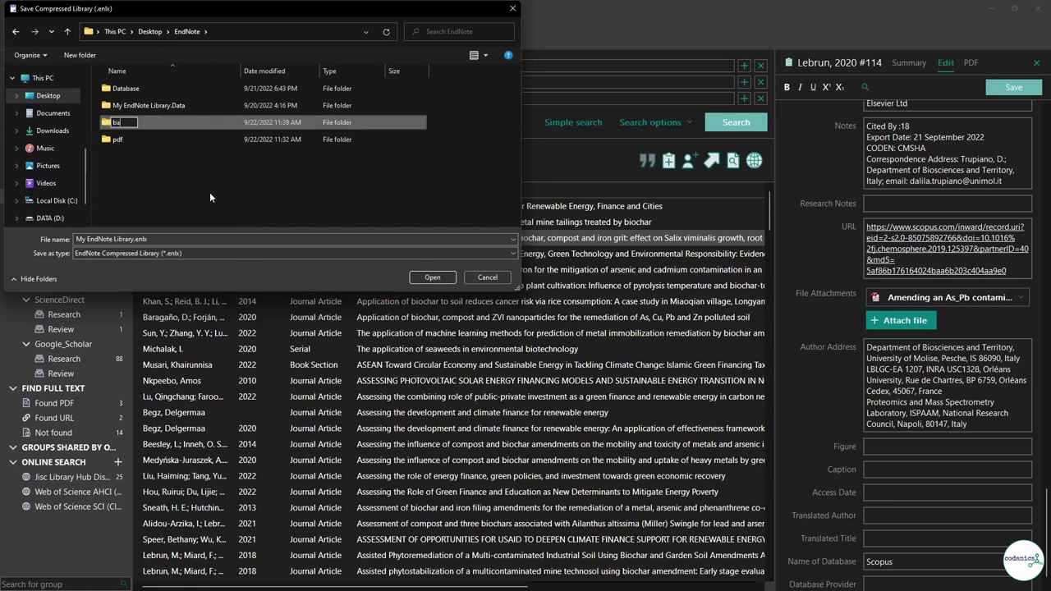
pyautogui.write('ckup')
pyautogui.press('Return')
pyautogui.press('Return')
# - Name the compressed library file backup and save it as an EndNote compressed library
pyautogui.press('BackSpace')
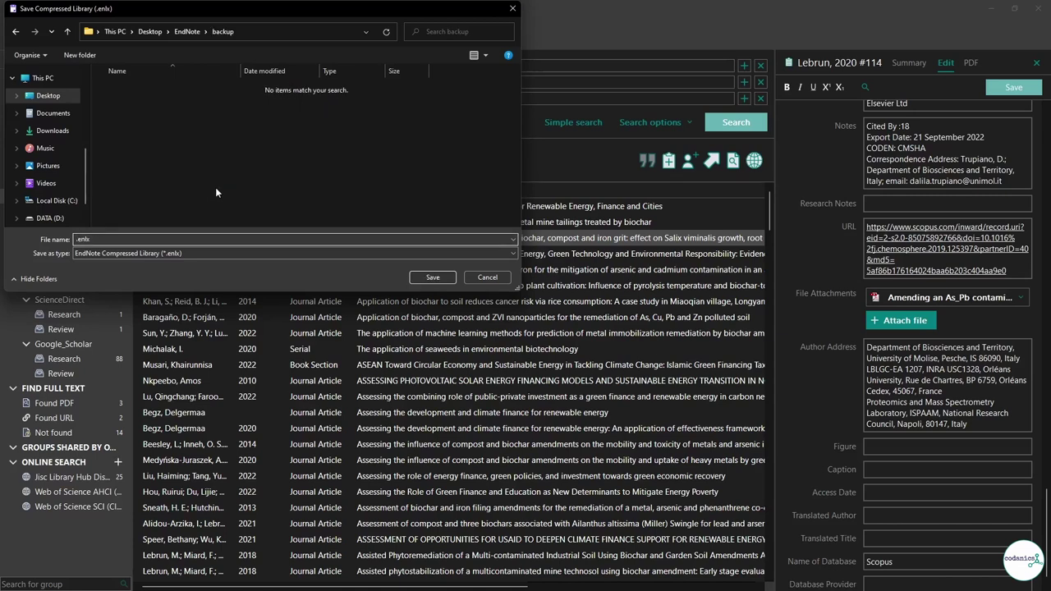
pyautogui.write('backup')
pyautogui.click(428, 277)
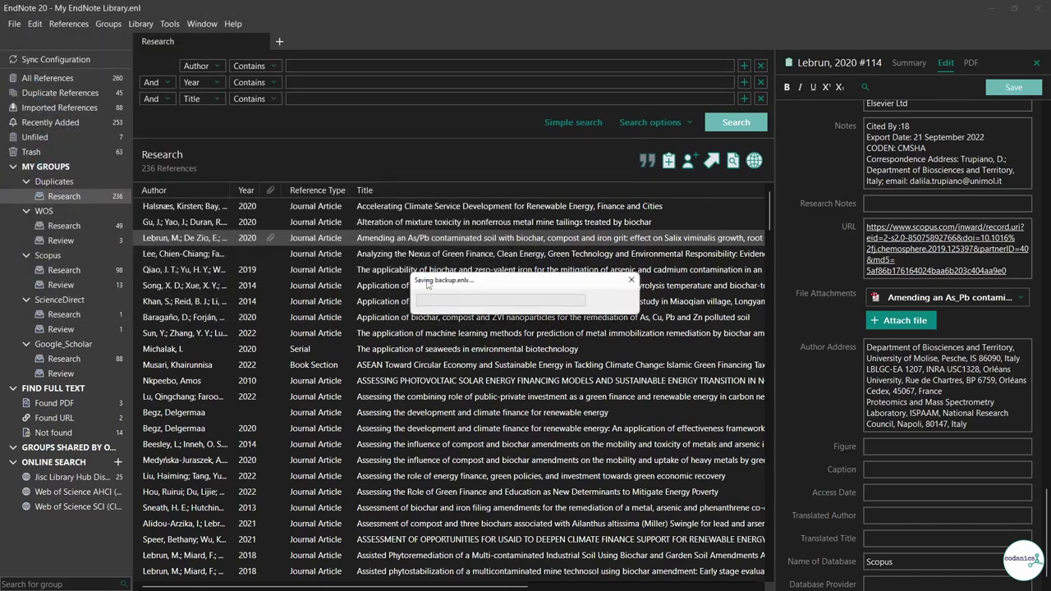
# - Minimize EndNote and check the EndNote folder for the backup file, the library file and the My EndNote Library.Data folder
pyautogui.click(991, 7)
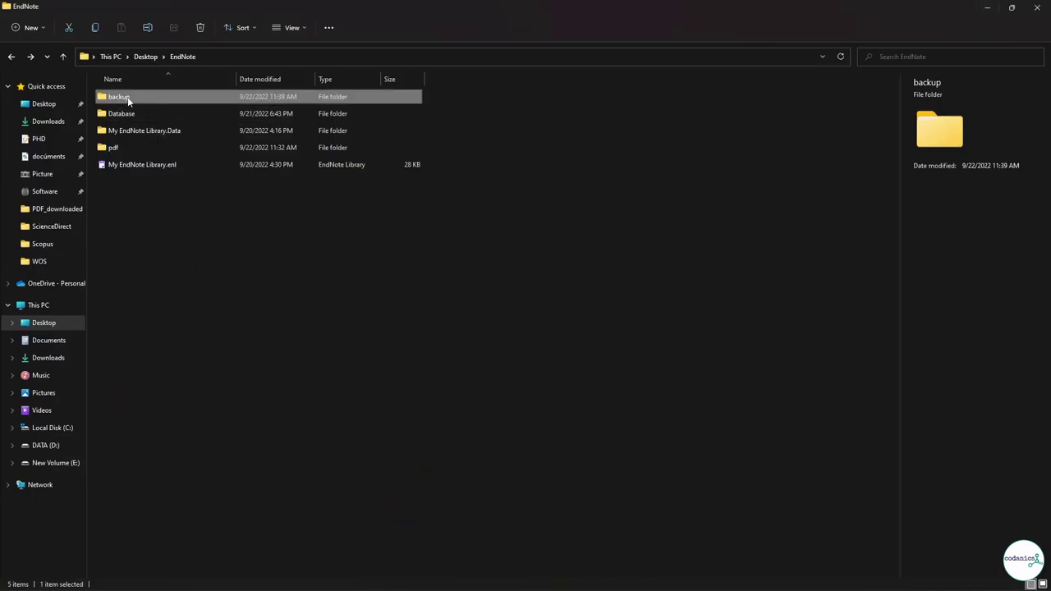
pyautogui.doubleClick(128, 98)
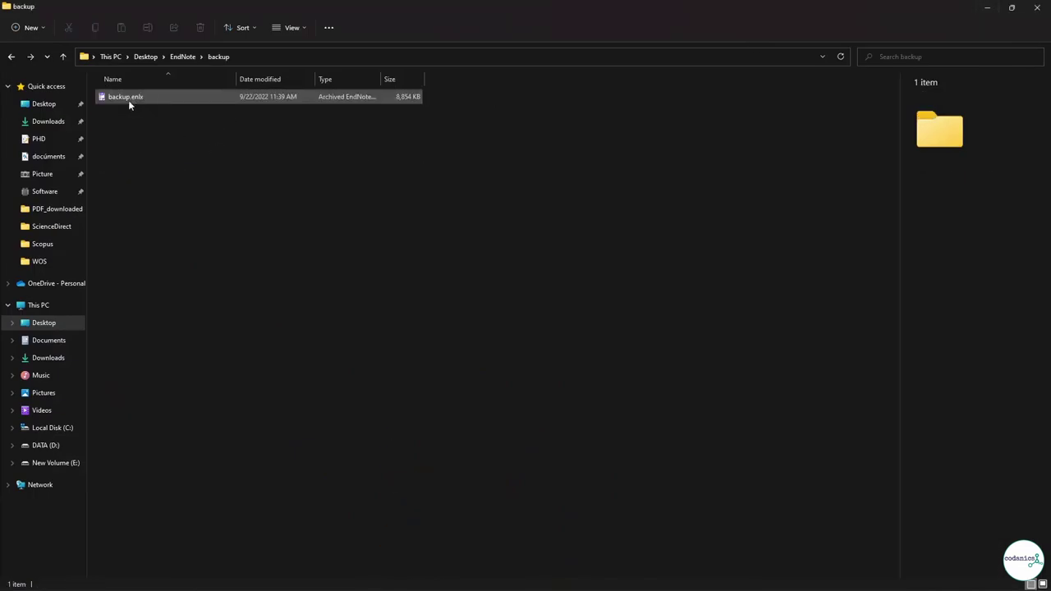
pyautogui.click(65, 59)
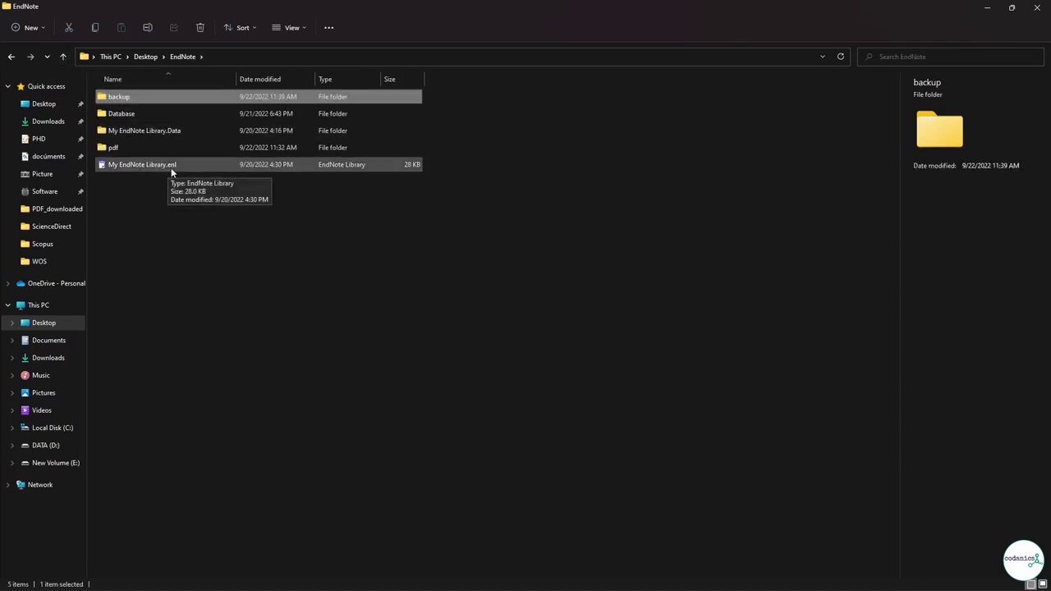
pyautogui.doubleClick(135, 133)
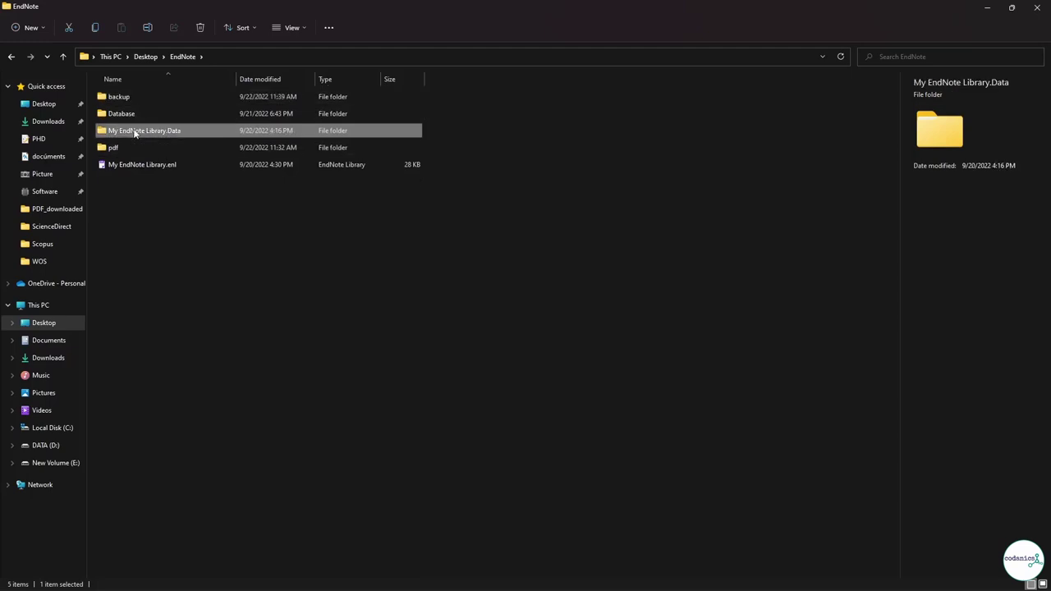
pyautogui.click(63, 57)
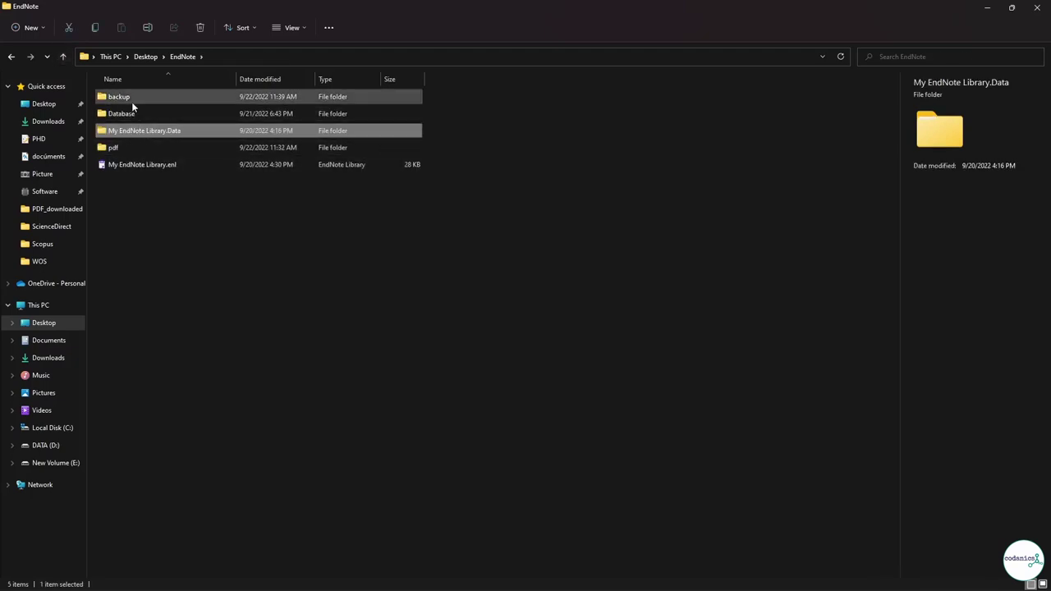
pyautogui.moveTo(132, 101)
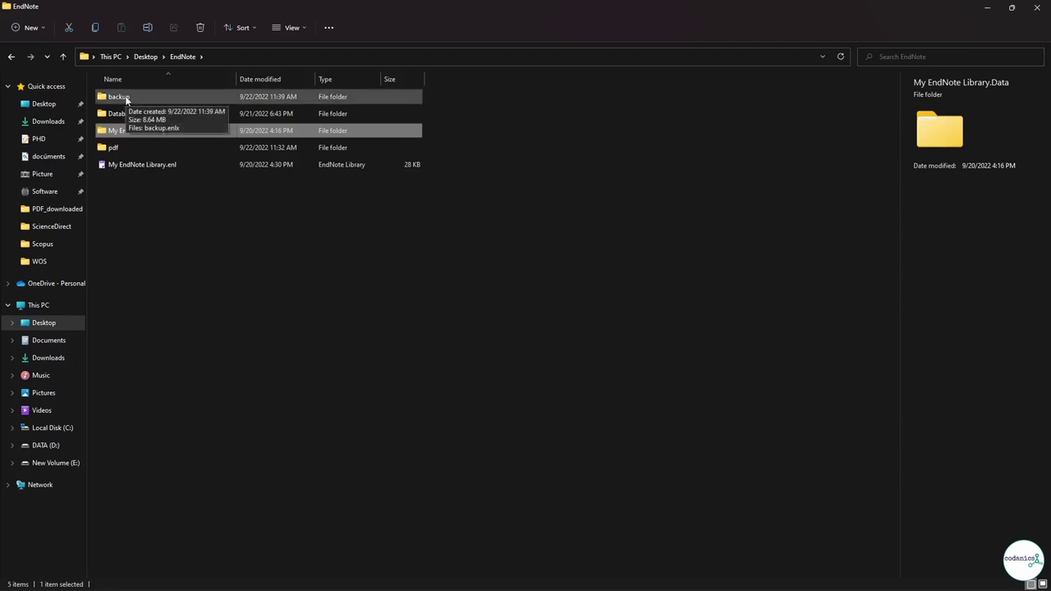
# - Switch back to EndNote, start a new output style and open its generic bibliography template for editing
pyautogui.moveTo(632, 588)
pyautogui.click(598, 579)
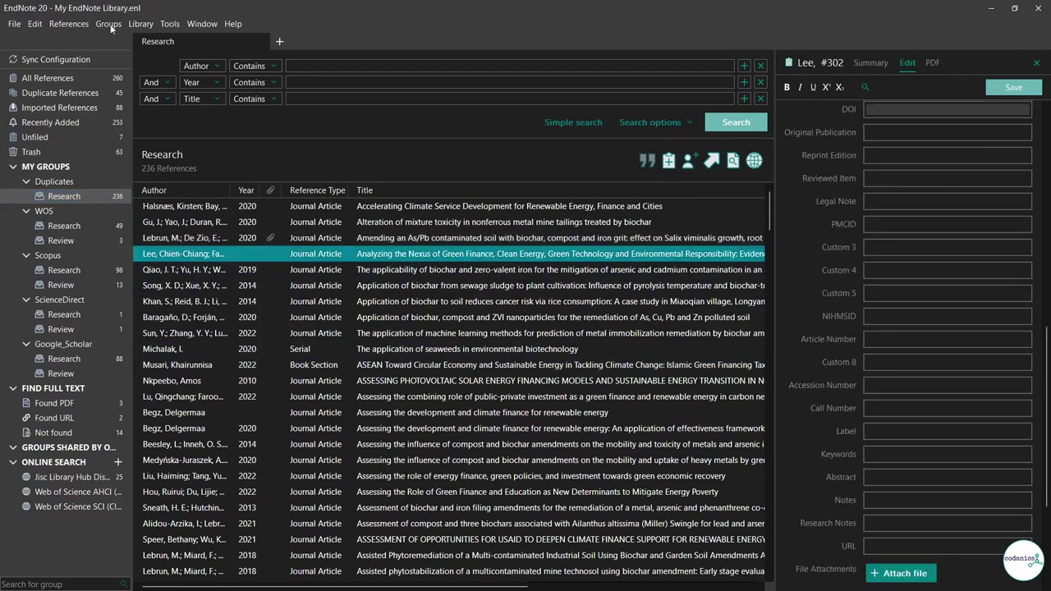
pyautogui.click(164, 28)
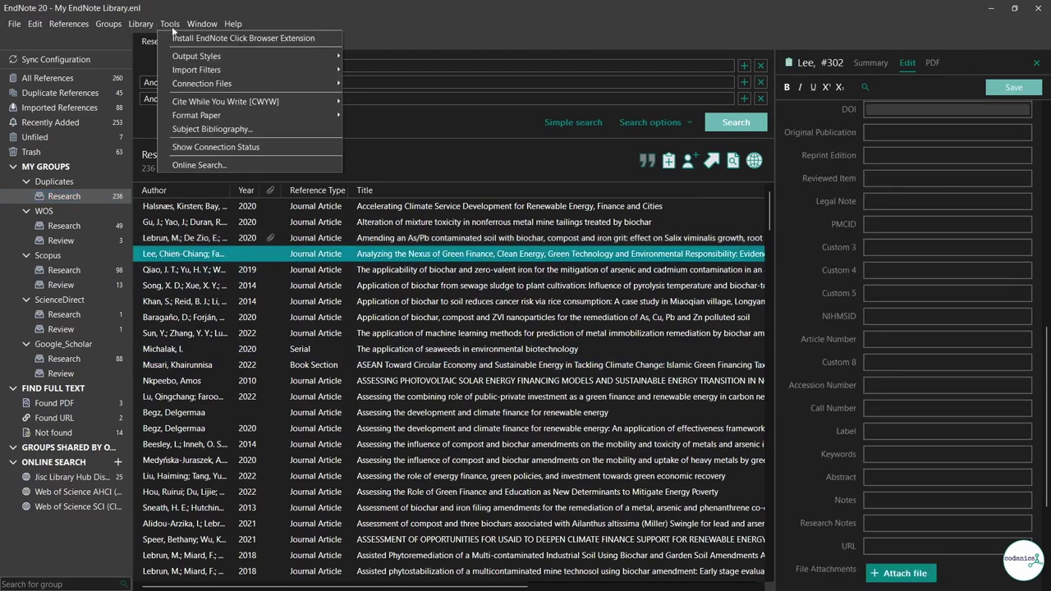
pyautogui.moveTo(203, 56)
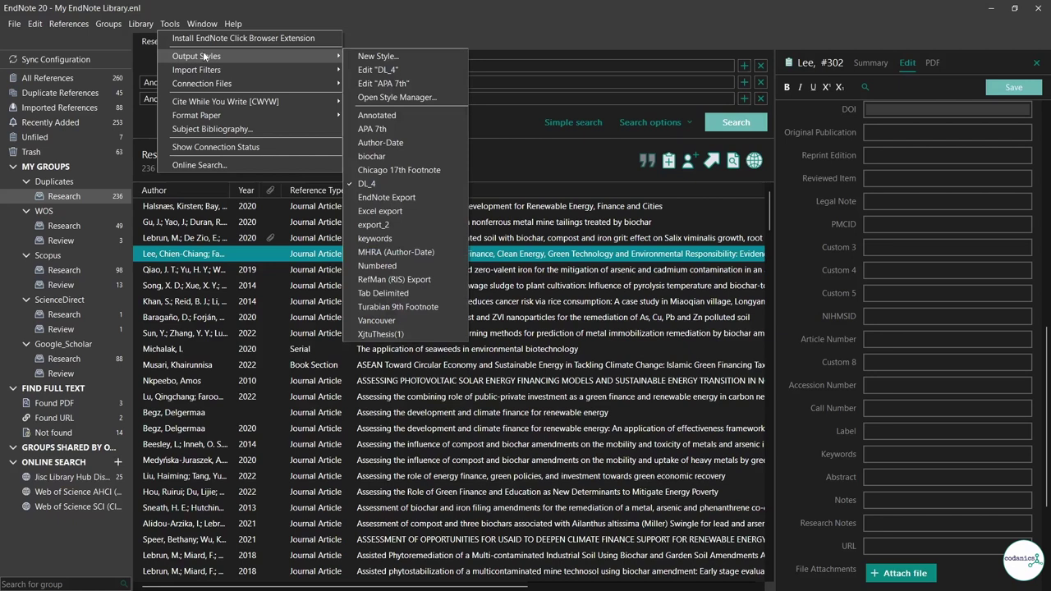
pyautogui.click(391, 55)
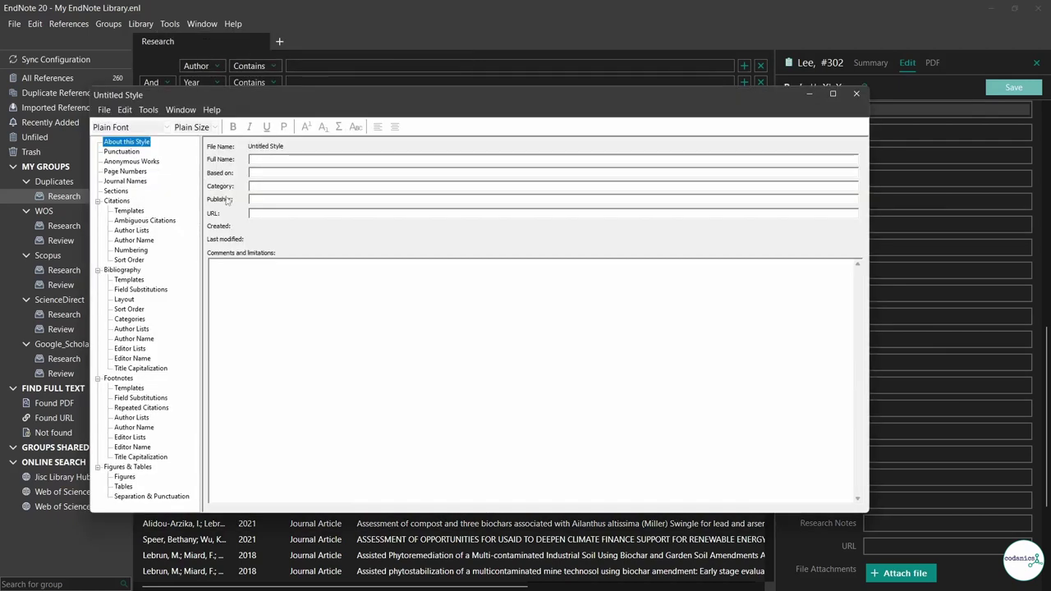
pyautogui.click(131, 280)
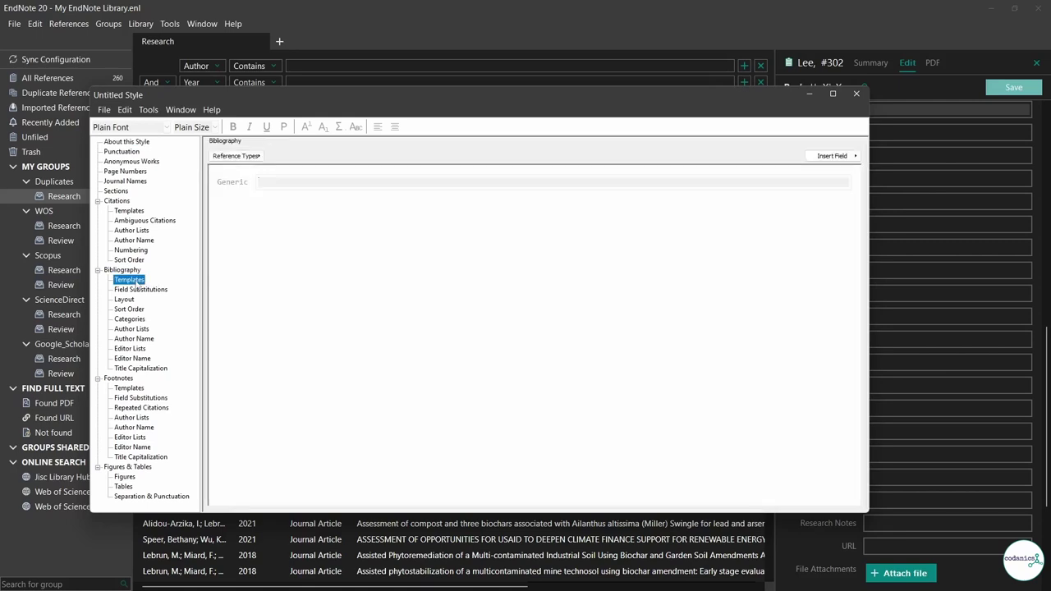
pyautogui.click(304, 183)
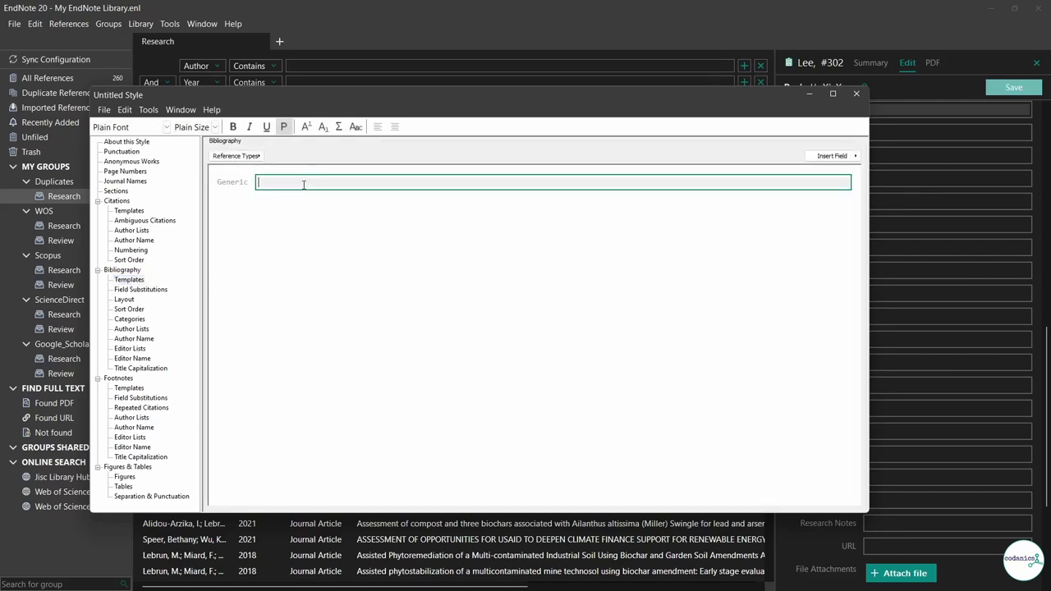
# - Insert the Author, Title and Year fields into the generic bibliography template, separated by tabs
pyautogui.click(832, 156)
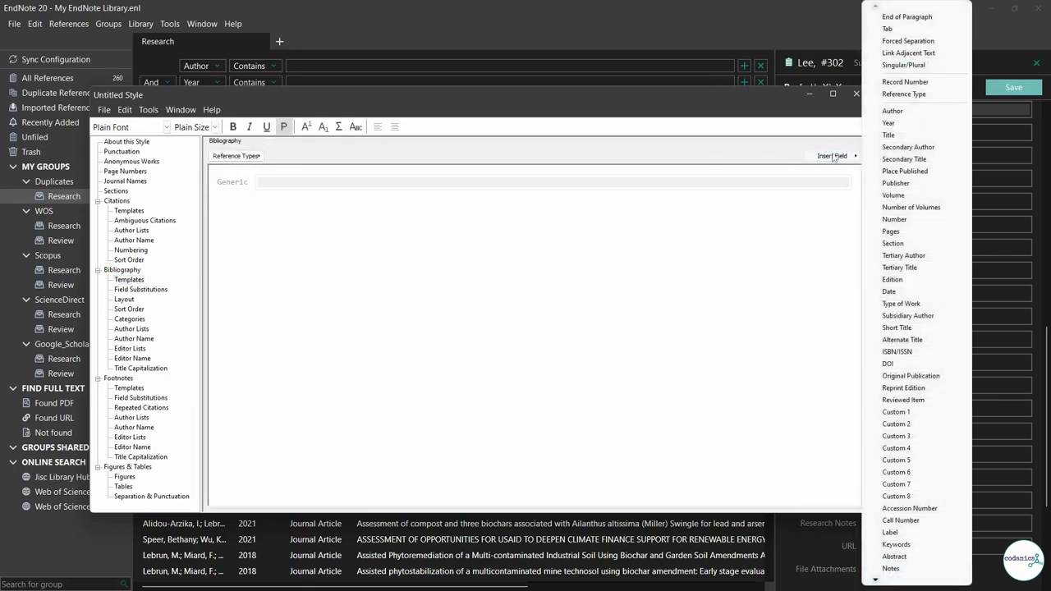
pyautogui.click(907, 113)
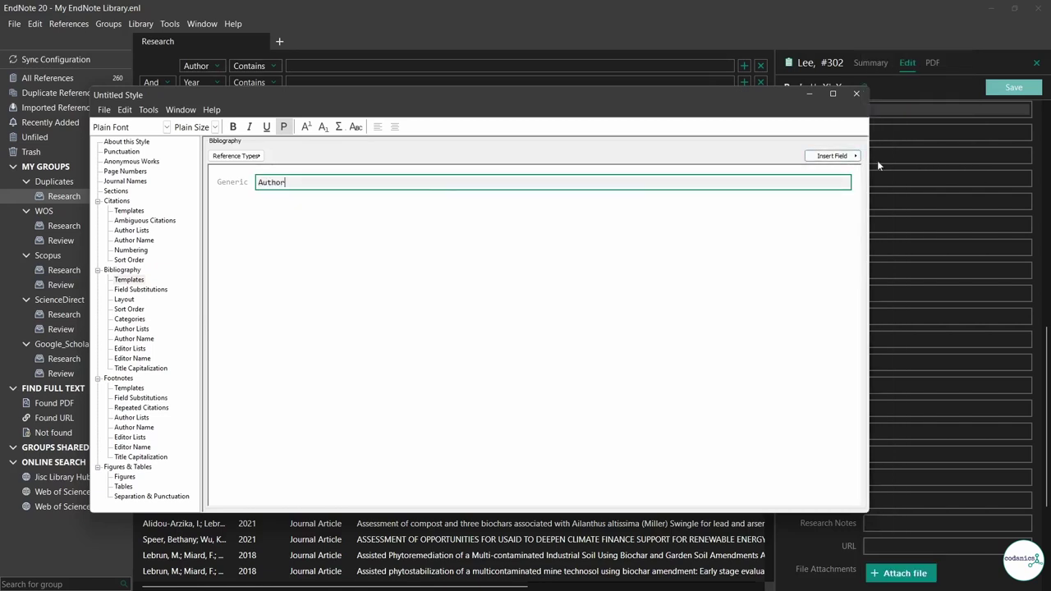
pyautogui.click(854, 157)
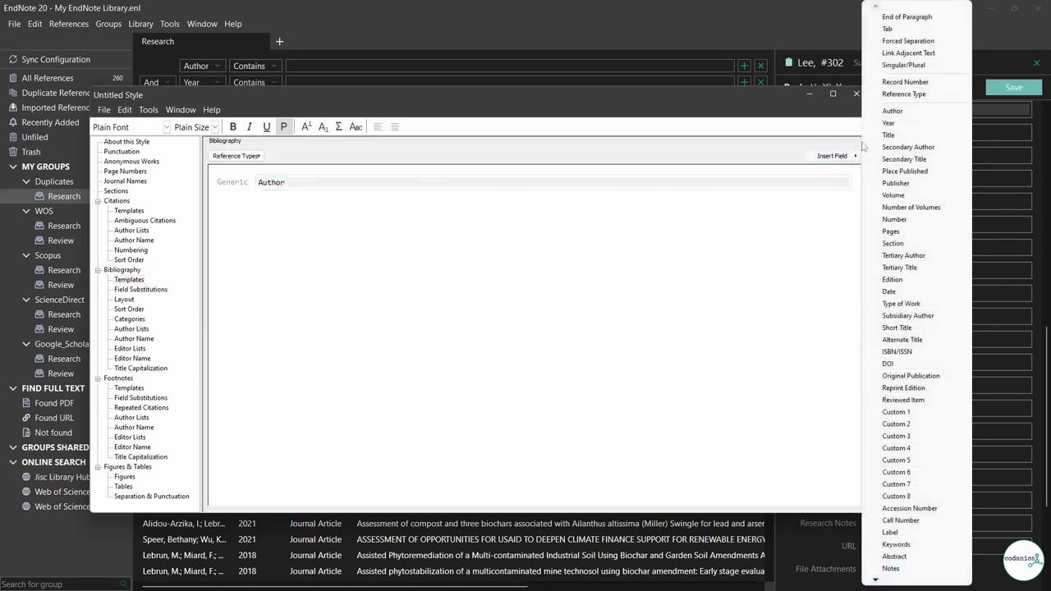
pyautogui.click(904, 32)
pyautogui.click(854, 156)
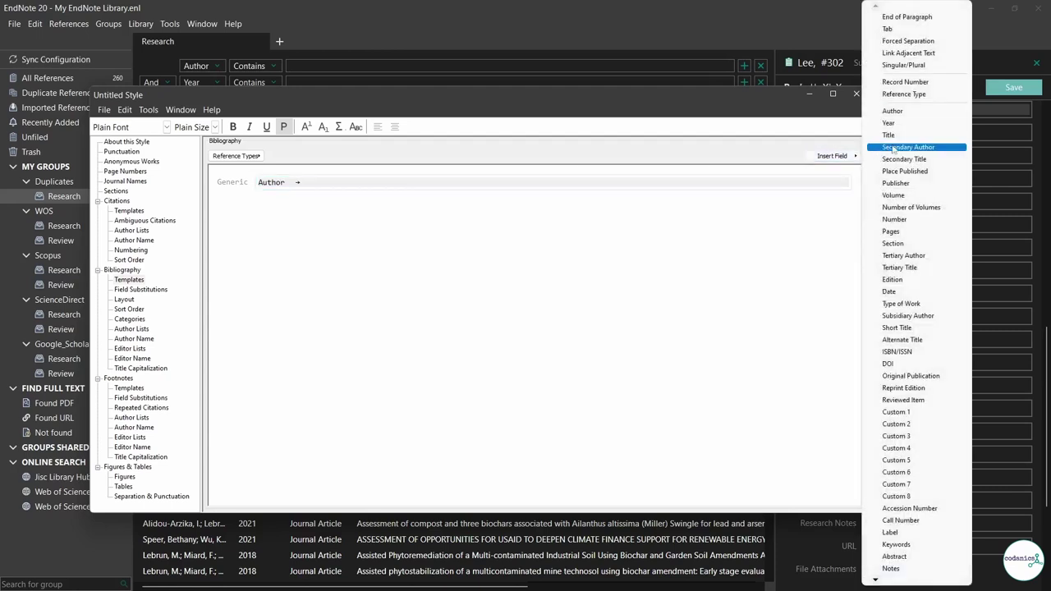
pyautogui.click(901, 135)
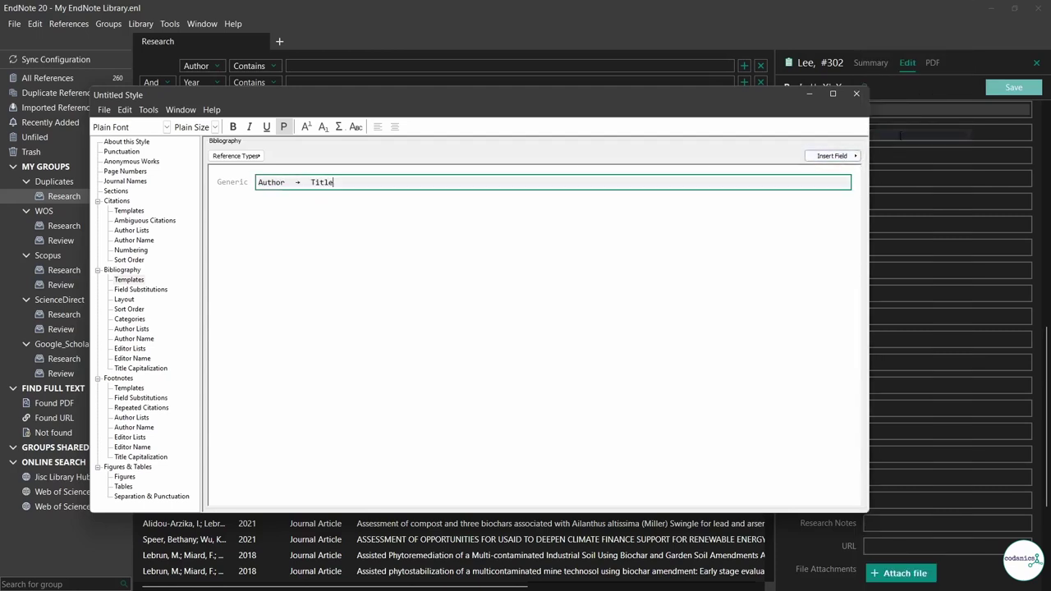
pyautogui.click(836, 159)
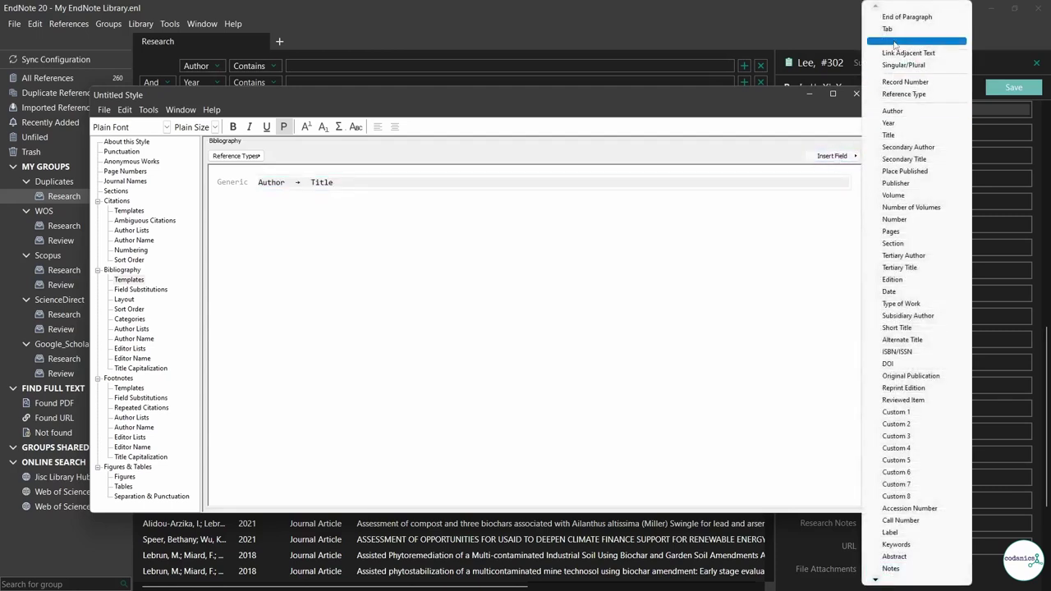
pyautogui.click(888, 29)
pyautogui.click(854, 156)
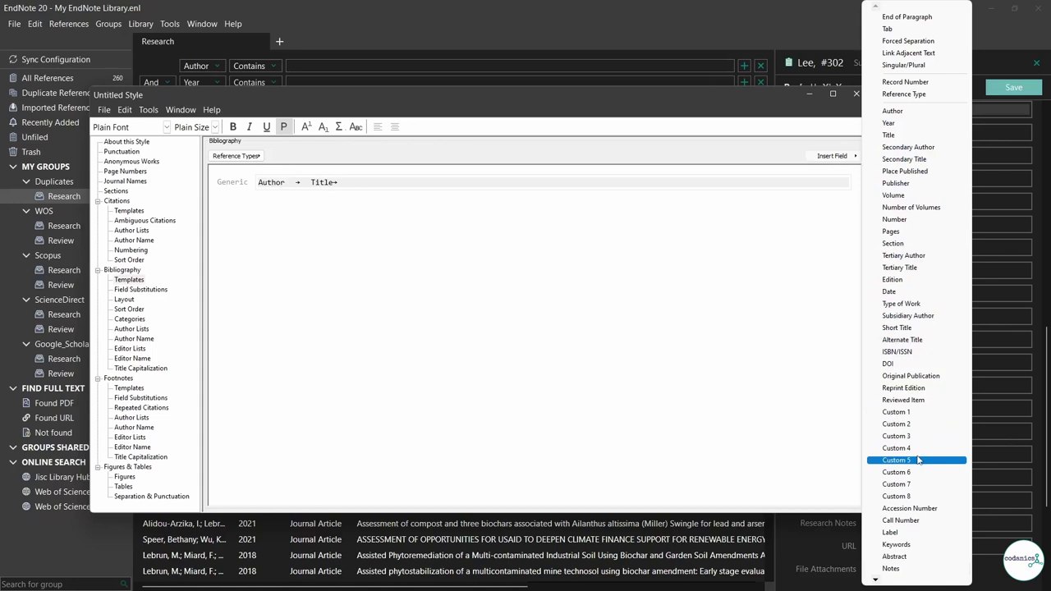
pyautogui.click(901, 123)
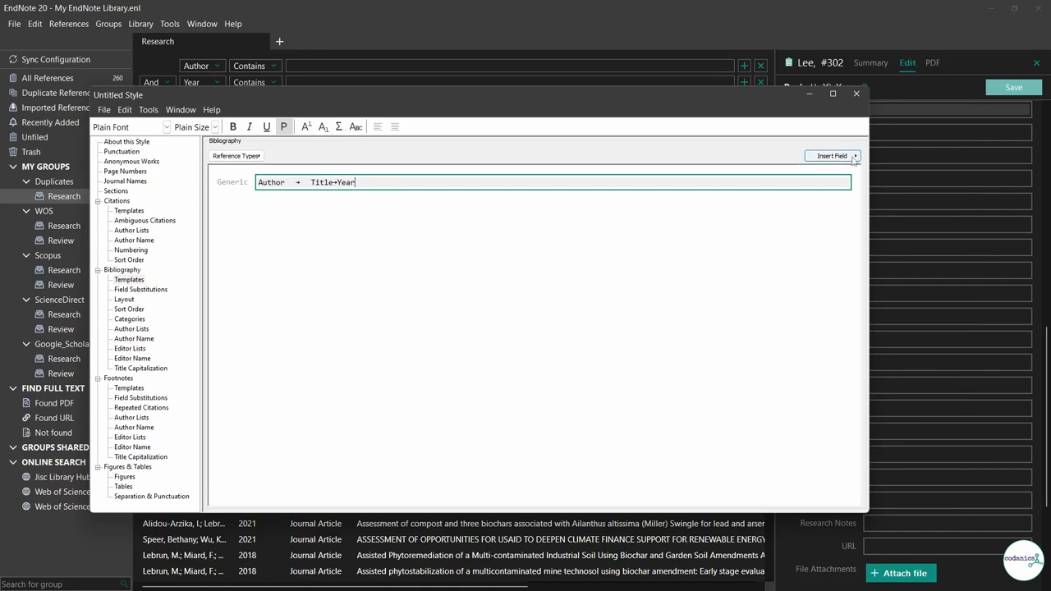
# - Close the untitled output style and save its changes under the style name New
pyautogui.click(857, 95)
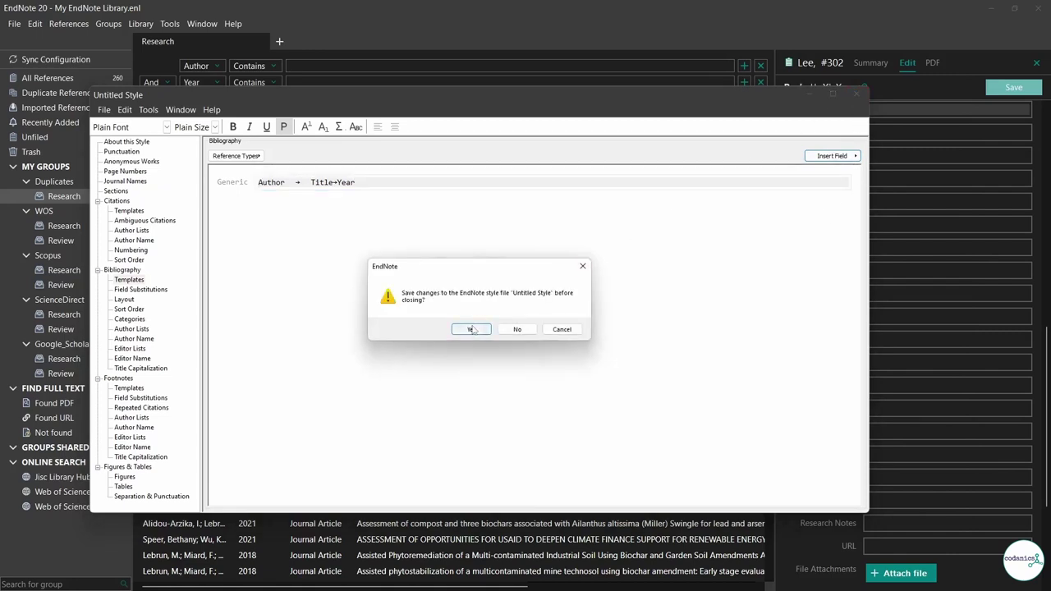
pyautogui.click(471, 329)
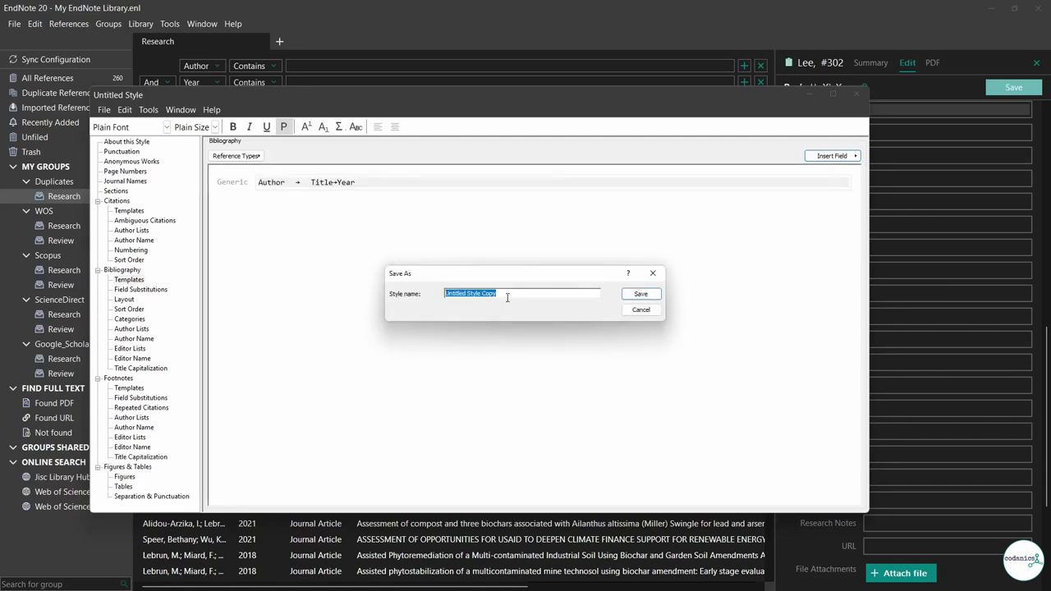
pyautogui.press('BackSpace')
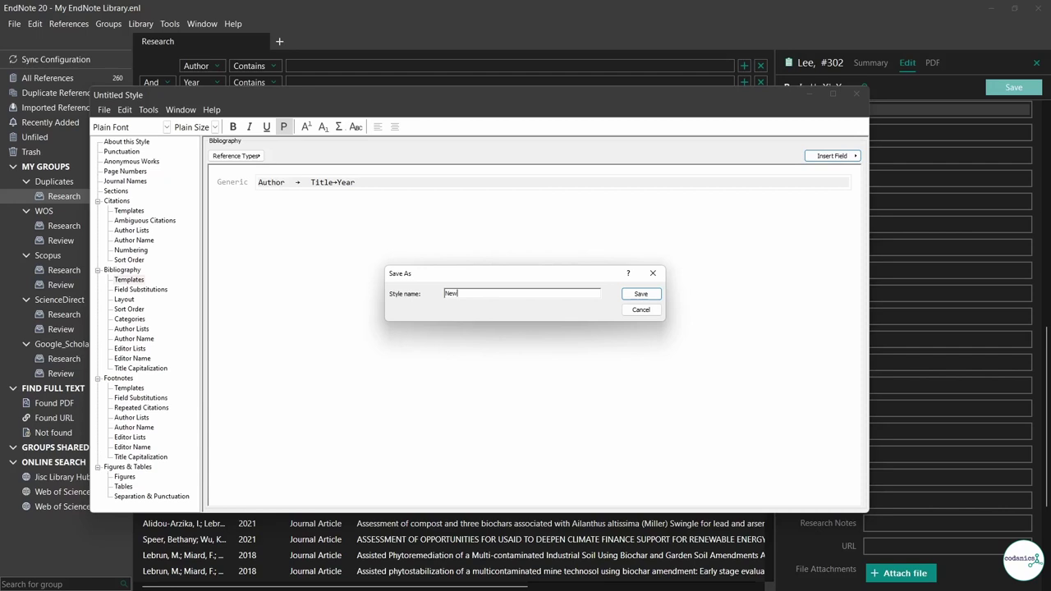
pyautogui.click(641, 294)
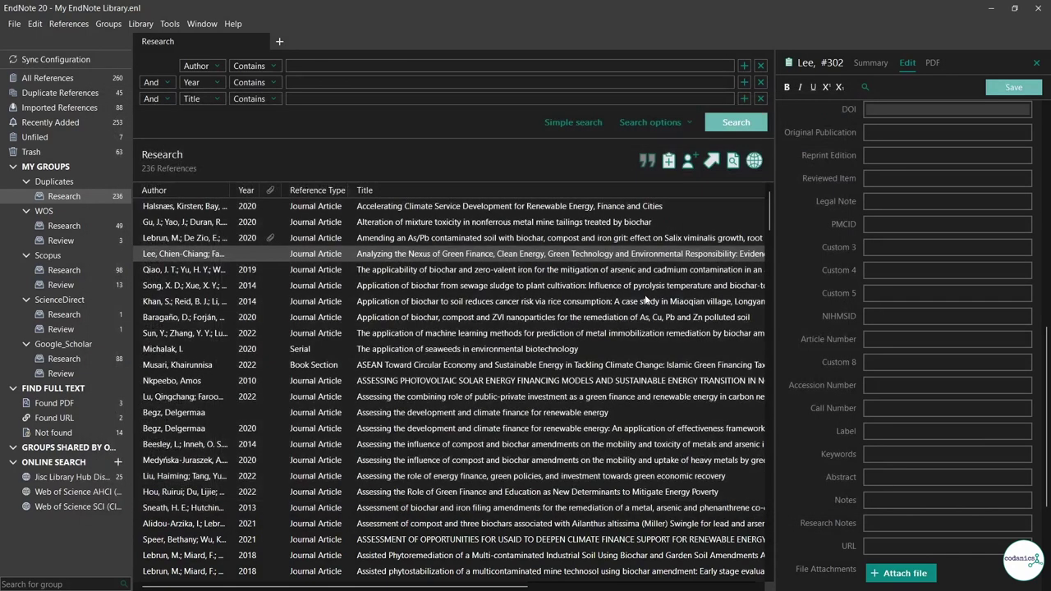
# - Find the New style in the style manager, mark it for the output styles list and close the manager
pyautogui.click(175, 24)
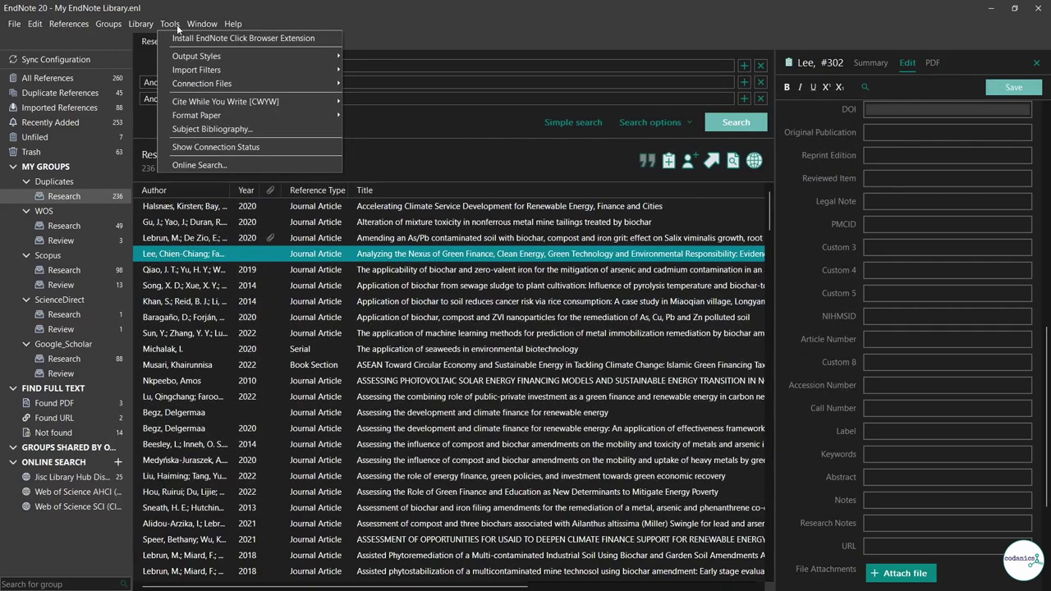
pyautogui.moveTo(194, 58)
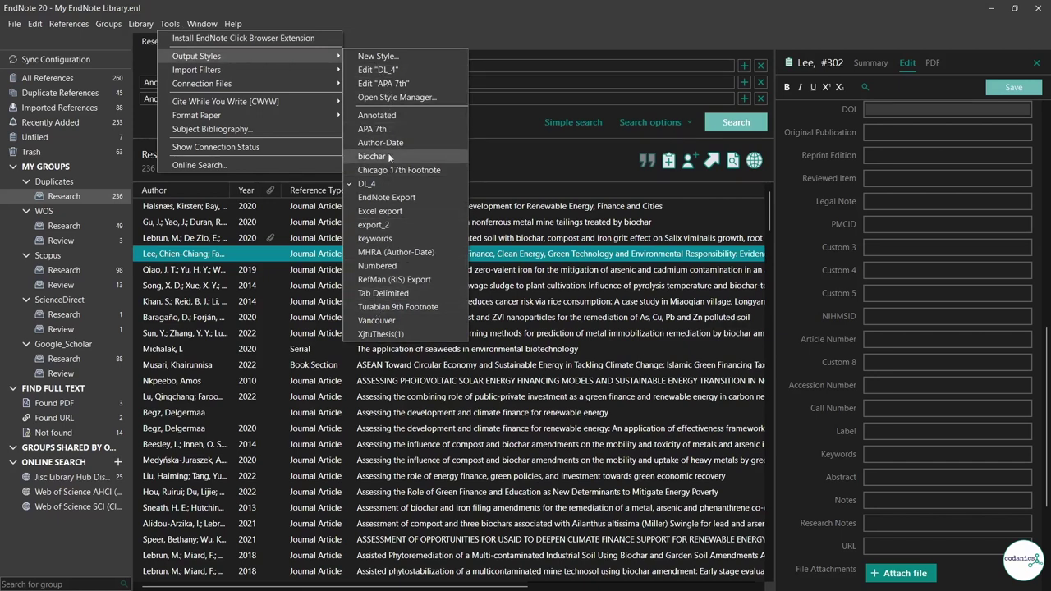
pyautogui.click(396, 97)
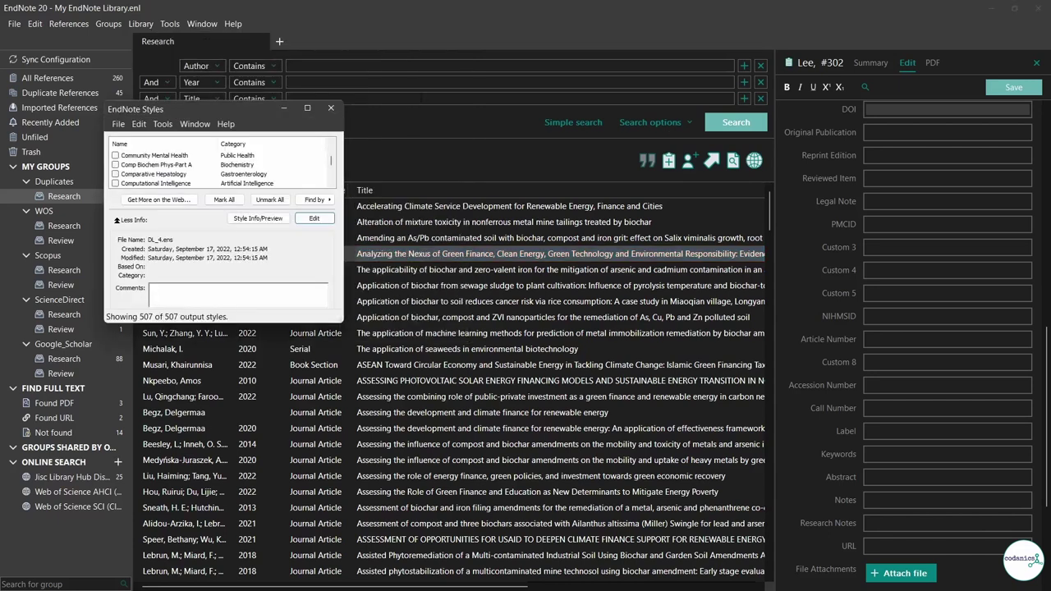
pyautogui.click(142, 166)
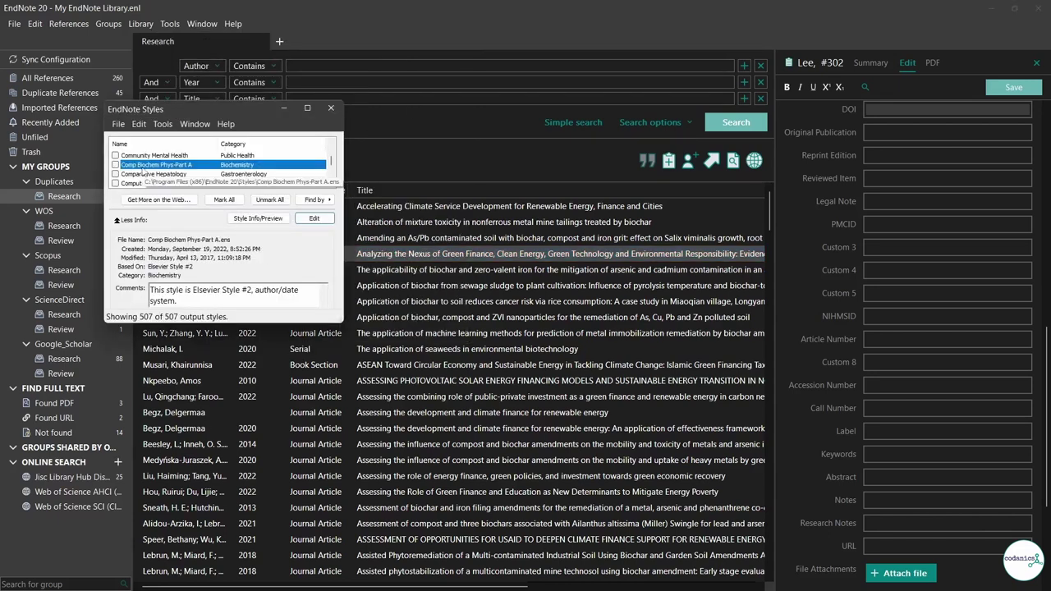
pyautogui.press('n')
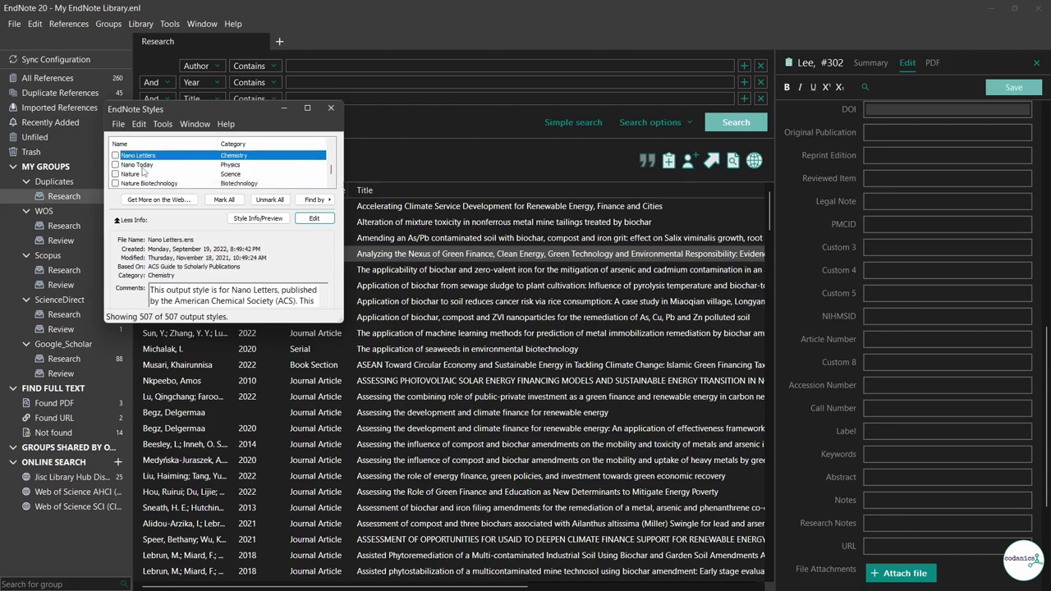
pyautogui.press('Down')
pyautogui.scroll(-6, 143, 171)
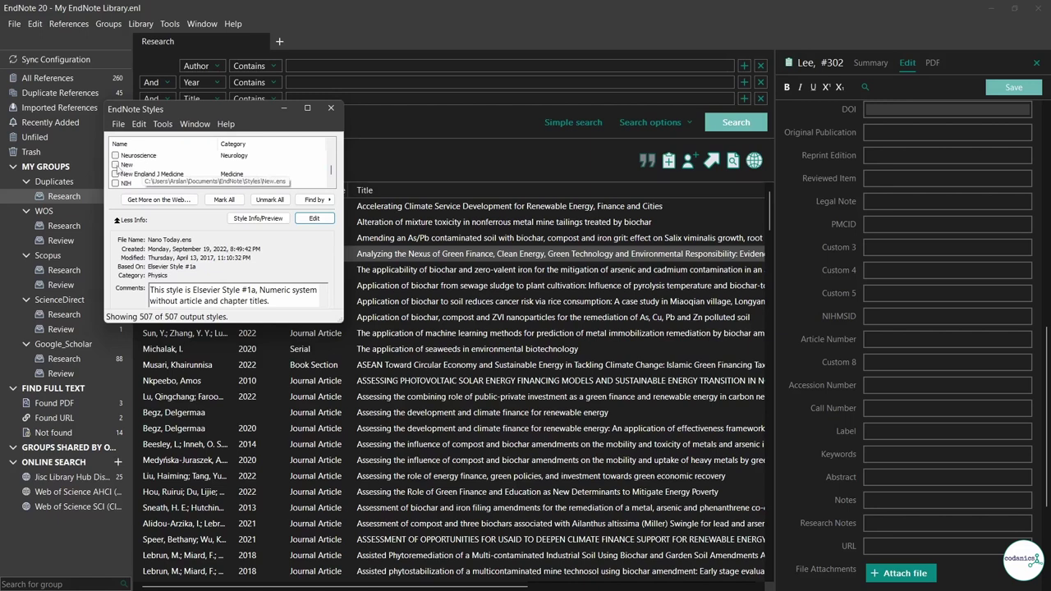
pyautogui.click(116, 164)
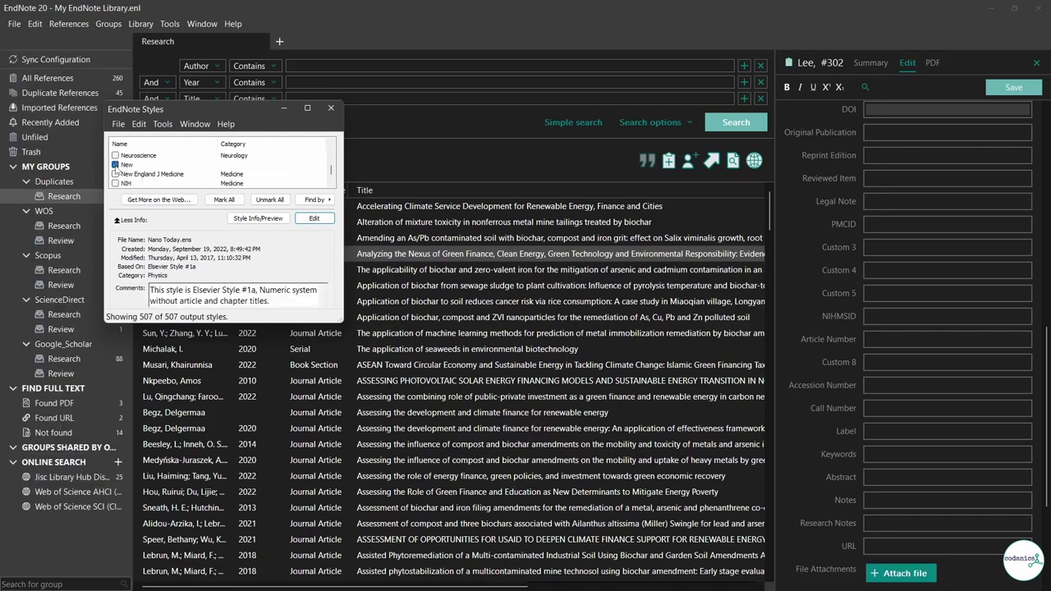
pyautogui.click(335, 112)
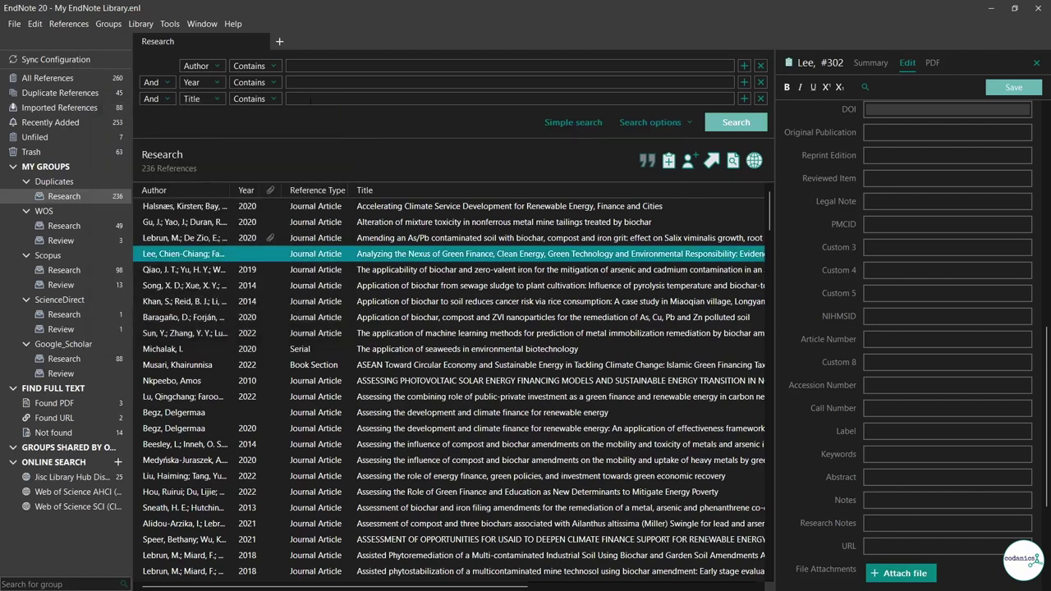
# - Set New as the current output style
pyautogui.click(172, 25)
pyautogui.moveTo(297, 56)
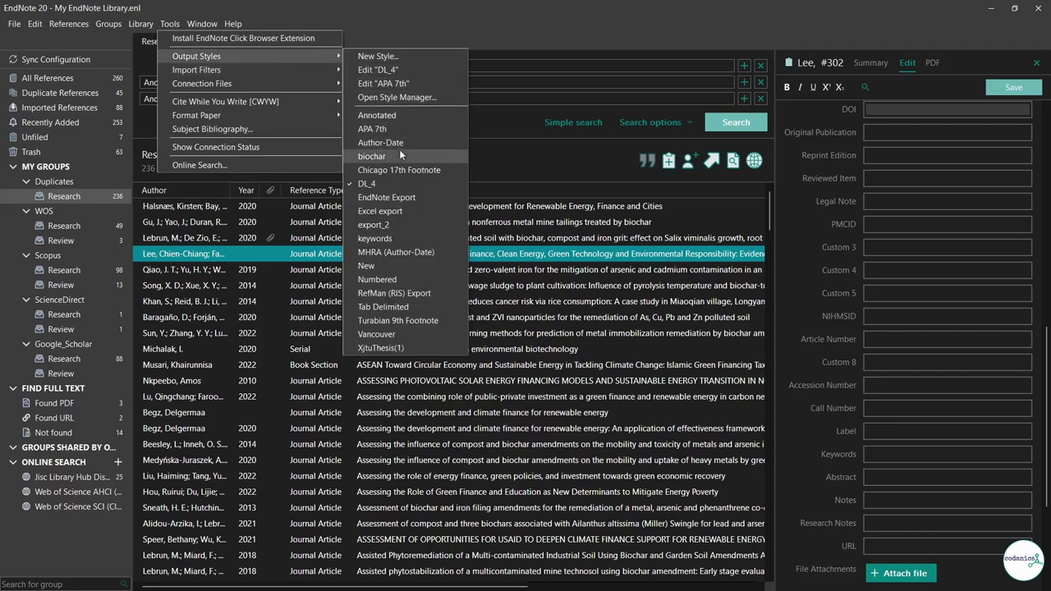
pyautogui.click(379, 263)
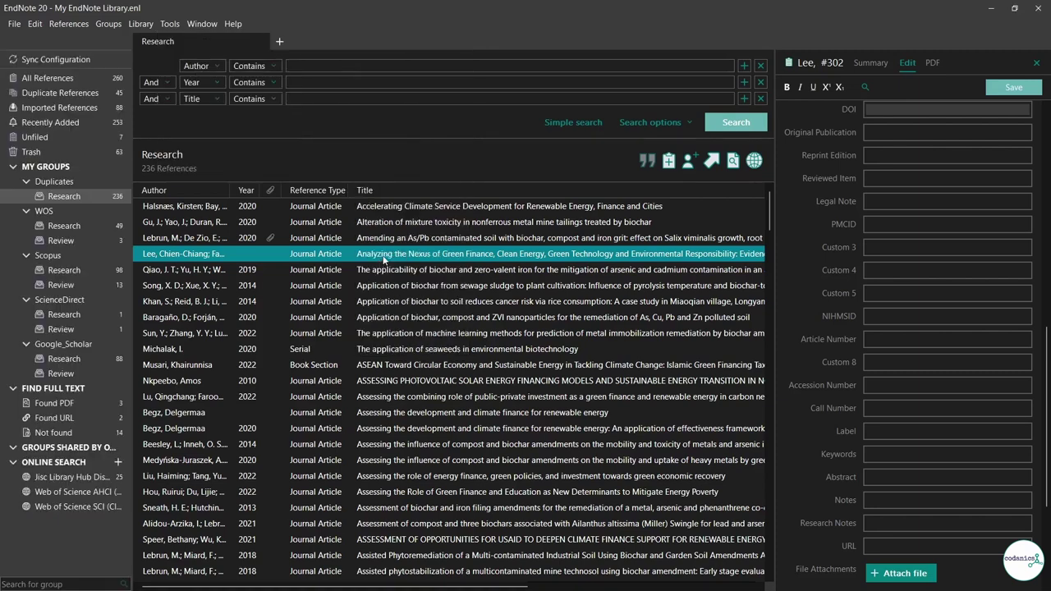
# - Select all references in the Research group under Duplicates and copy them as formatted references
pyautogui.click(317, 209)
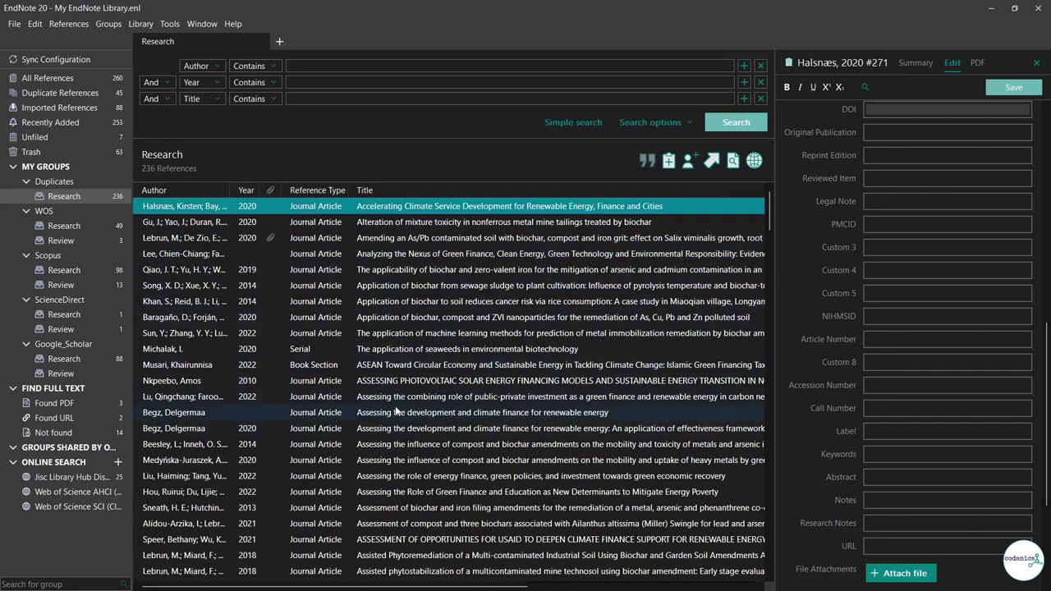
pyautogui.hotkey('ctrl', 'a')
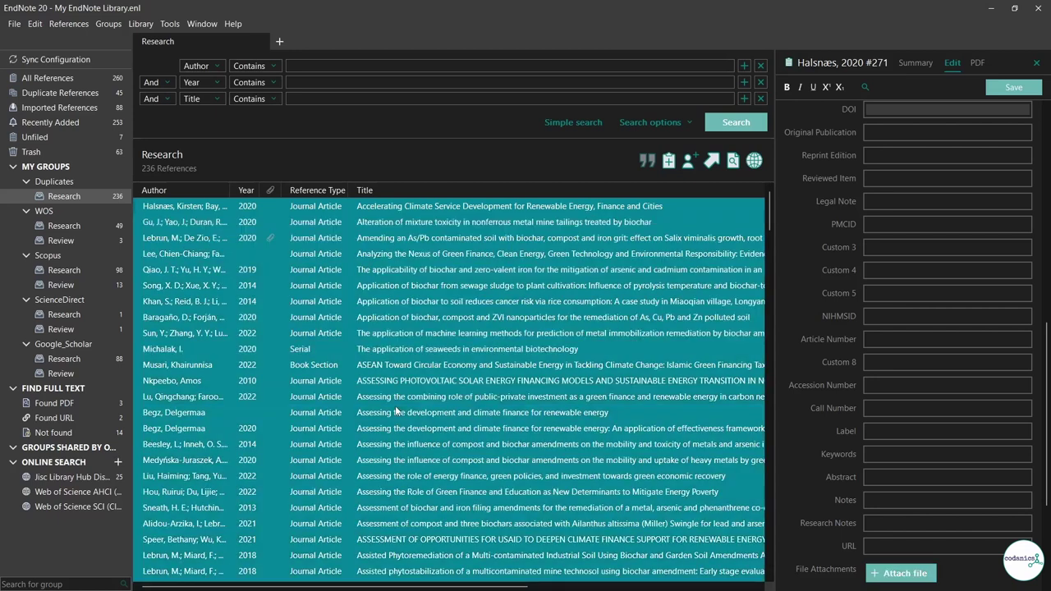
pyautogui.rightClick(400, 273)
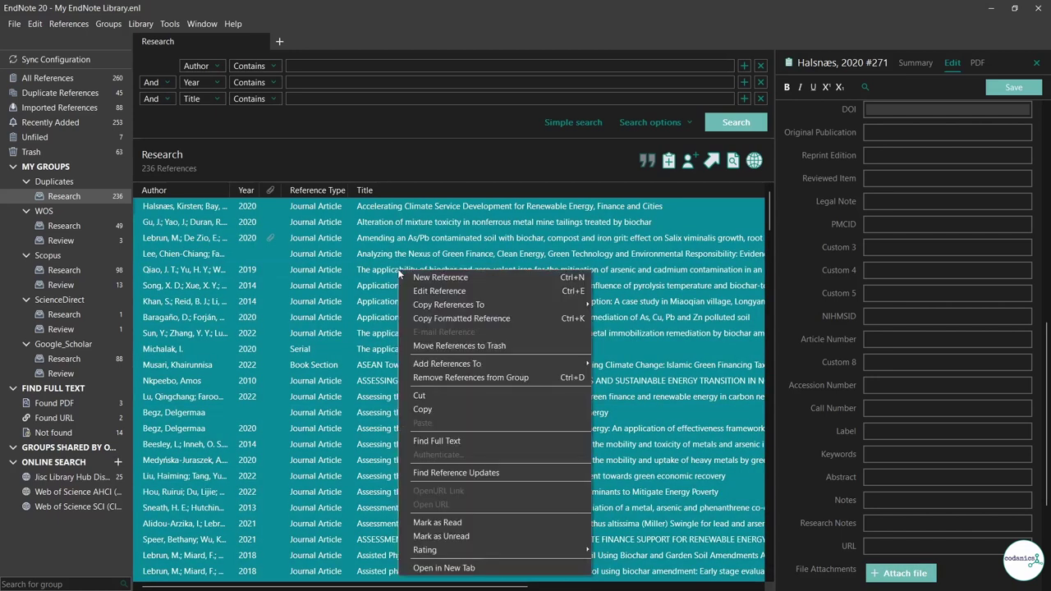
pyautogui.click(457, 317)
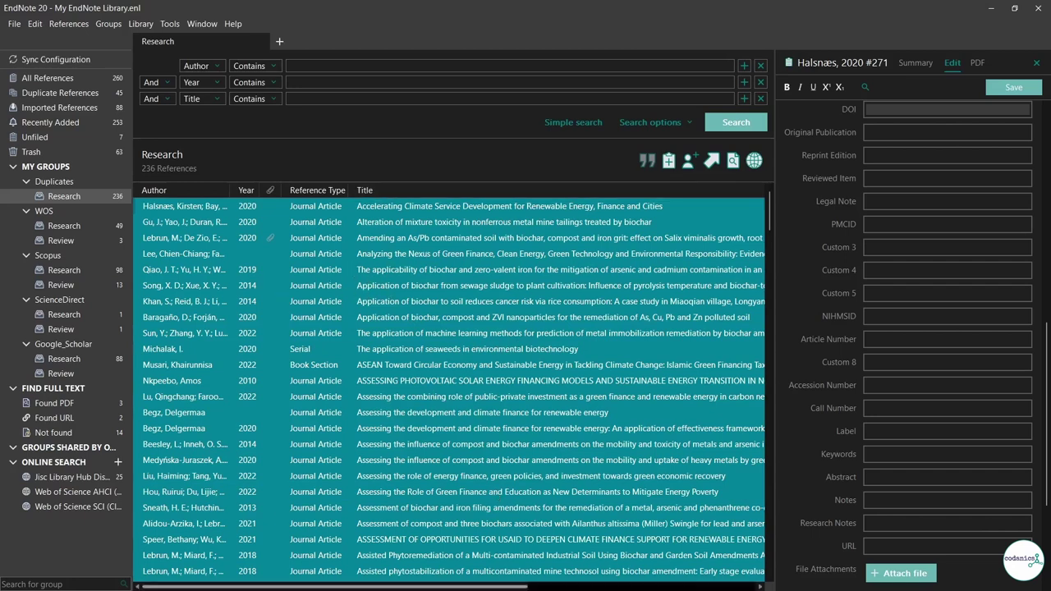
# - Open Excel maximized, create a blank workbook and paste the copied references starting at cell B2
pyautogui.press('super')
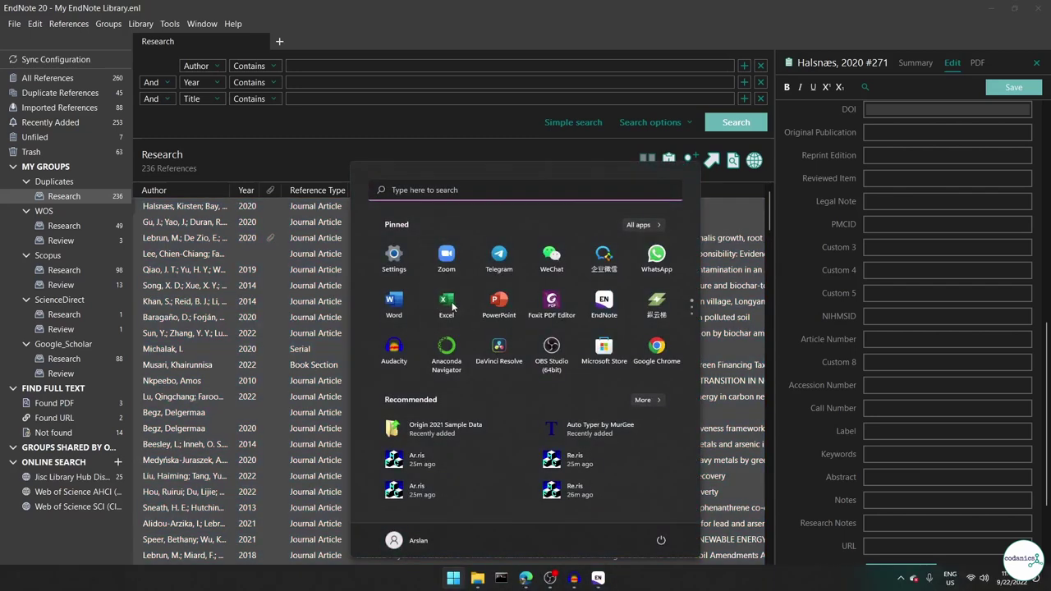
pyautogui.click(450, 304)
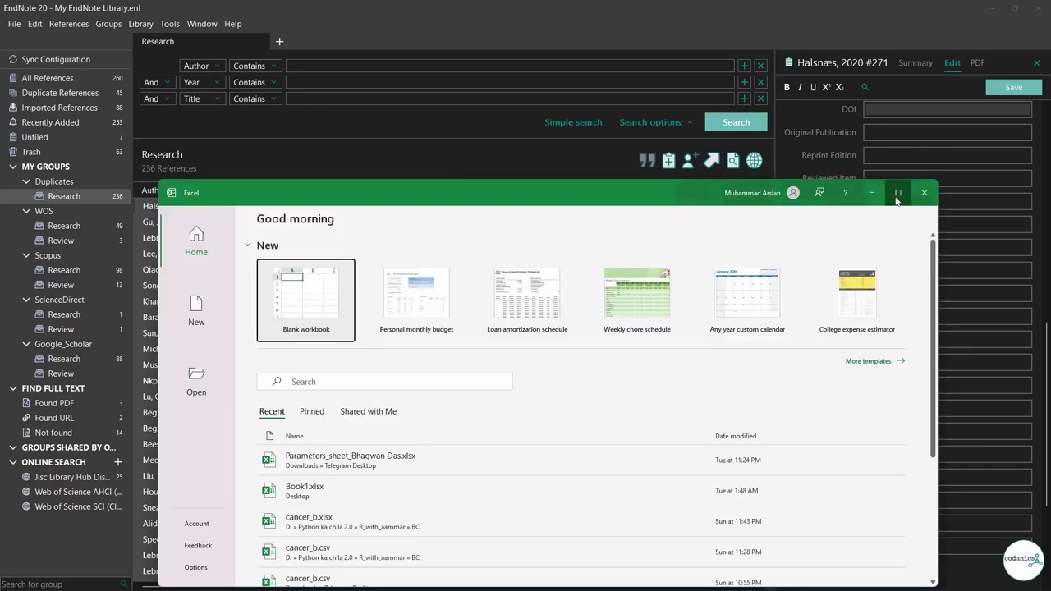
pyautogui.click(896, 192)
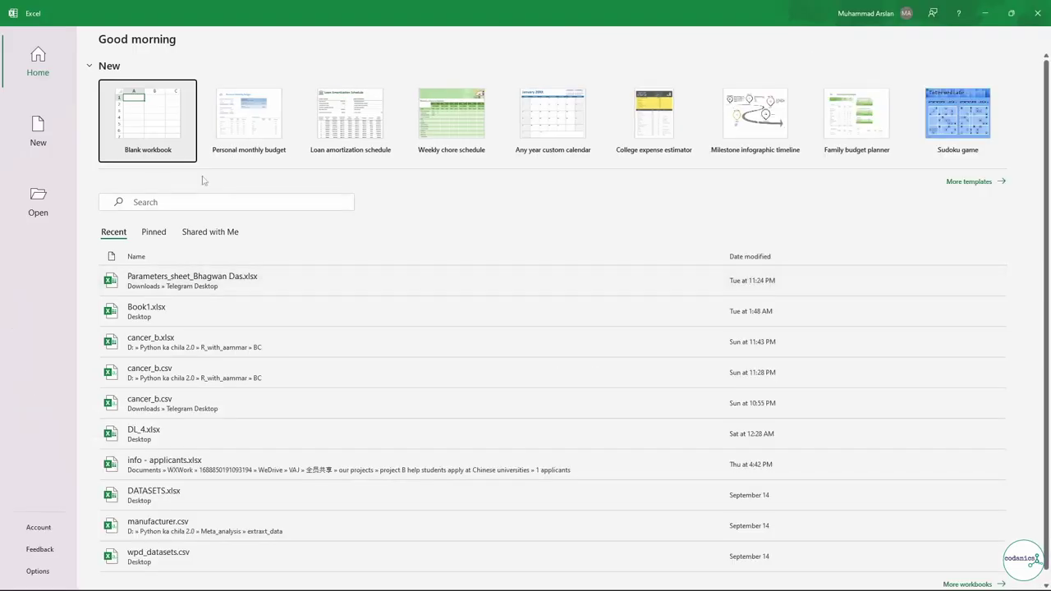
pyautogui.click(167, 119)
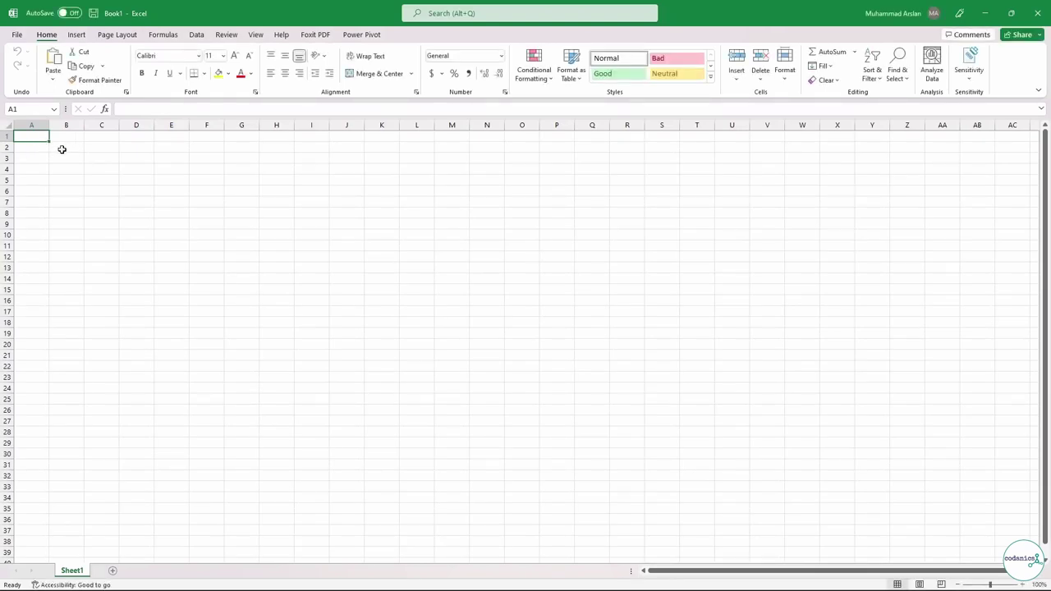
pyautogui.click(62, 150)
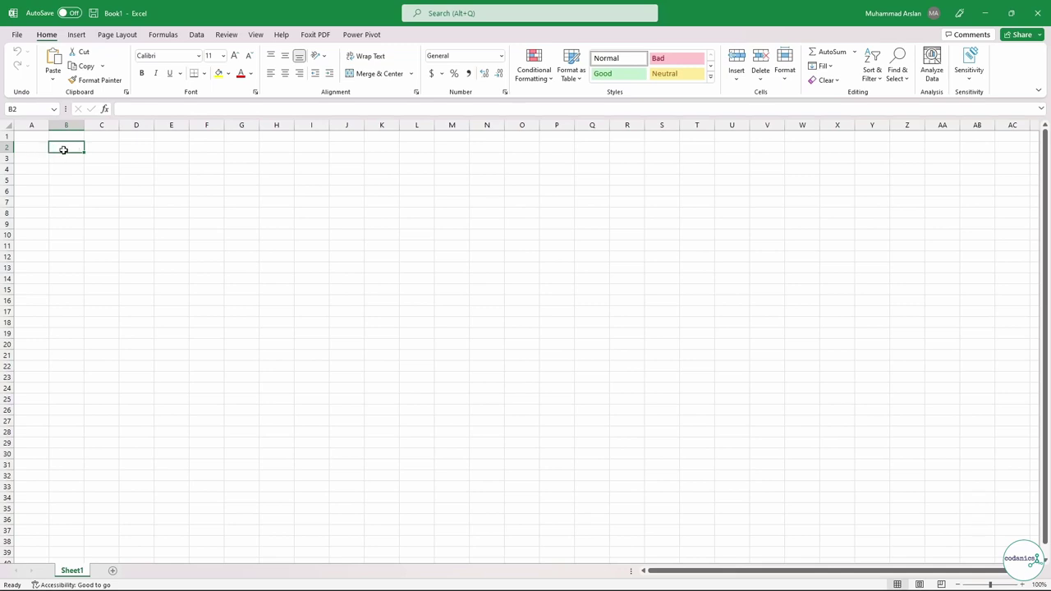
pyautogui.hotkey('ctrl', 'v')
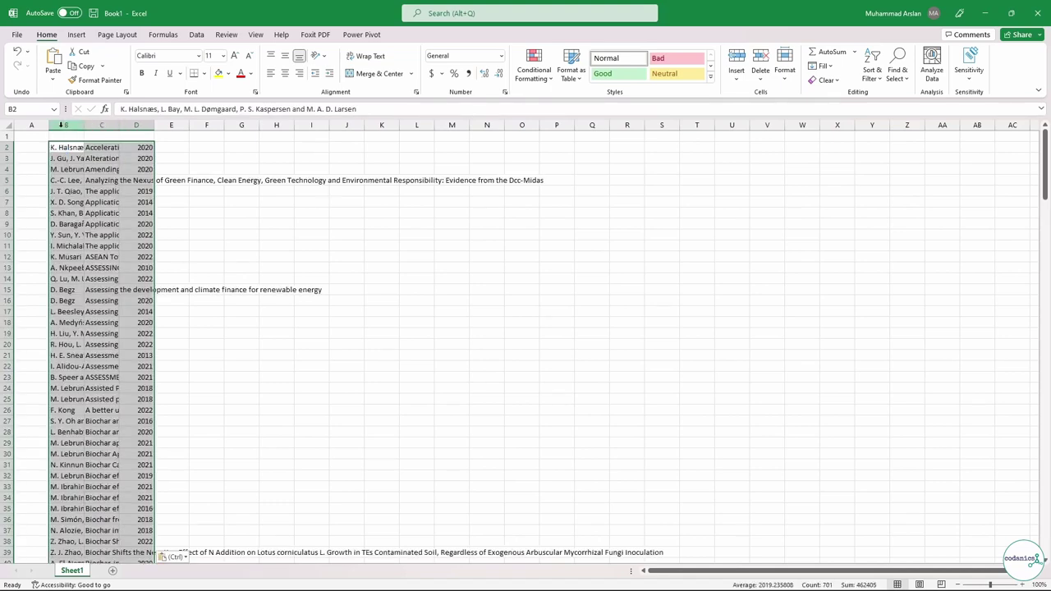
# - Auto-fit all column widths in the sheet, check the title and year columns, and return to the first reference in EndNote
pyautogui.click(7, 128)
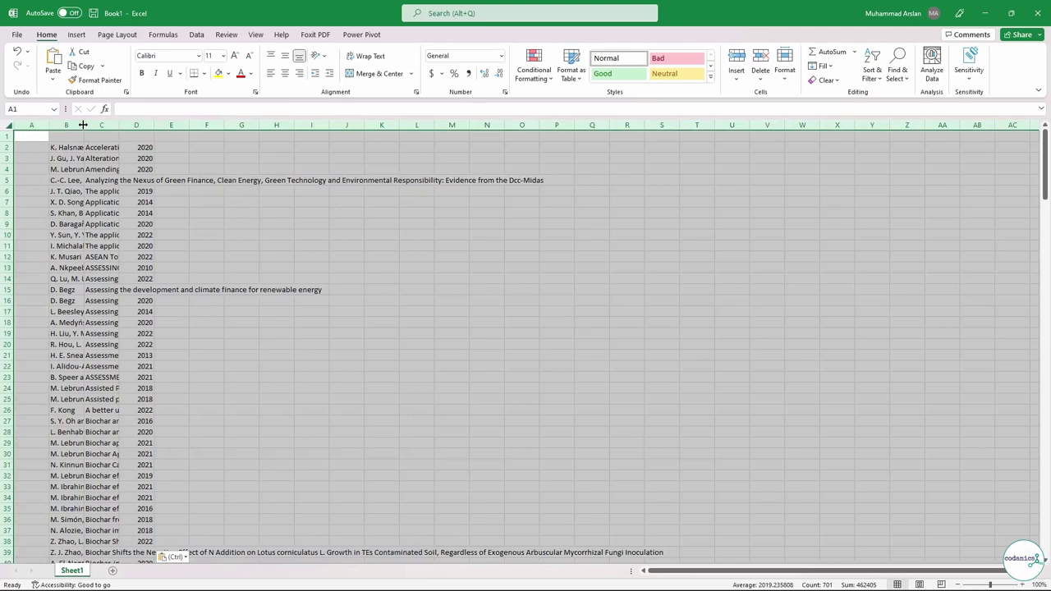
pyautogui.doubleClick(83, 125)
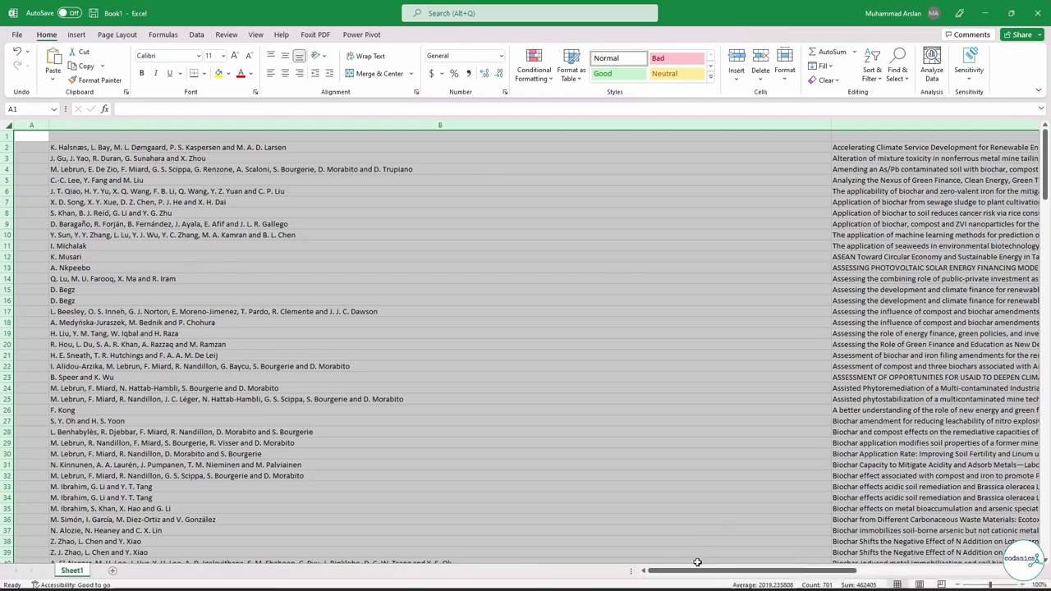
pyautogui.moveTo(700, 573); pyautogui.dragTo(906, 577)
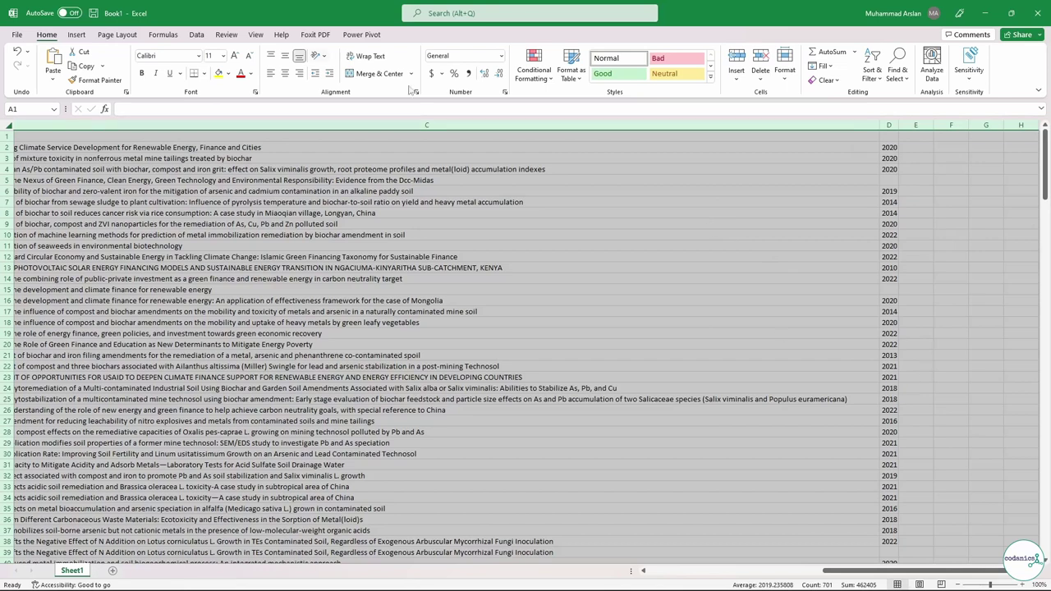
pyautogui.click(987, 14)
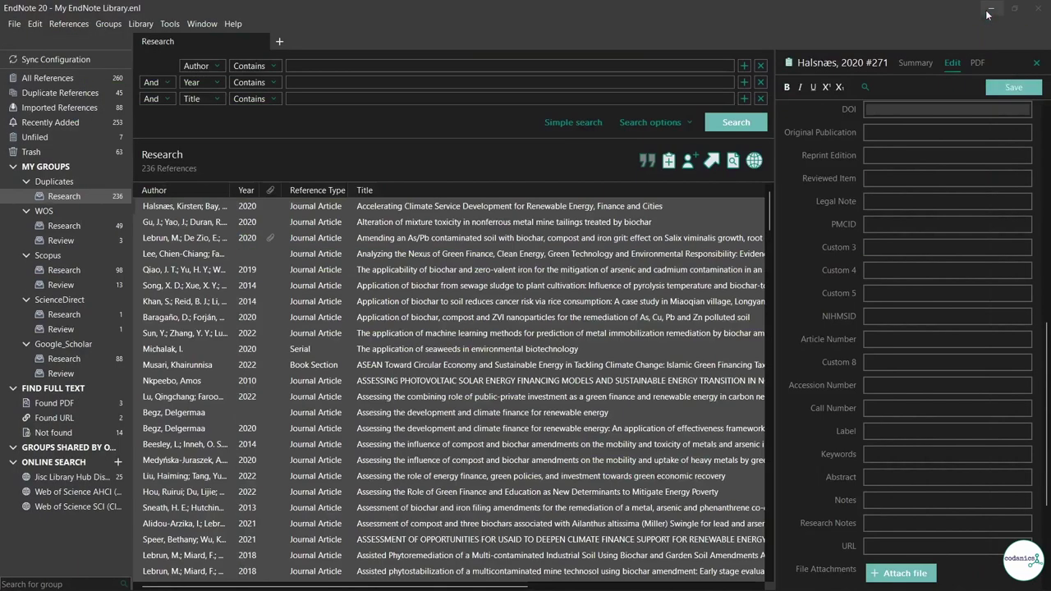
pyautogui.click(585, 206)
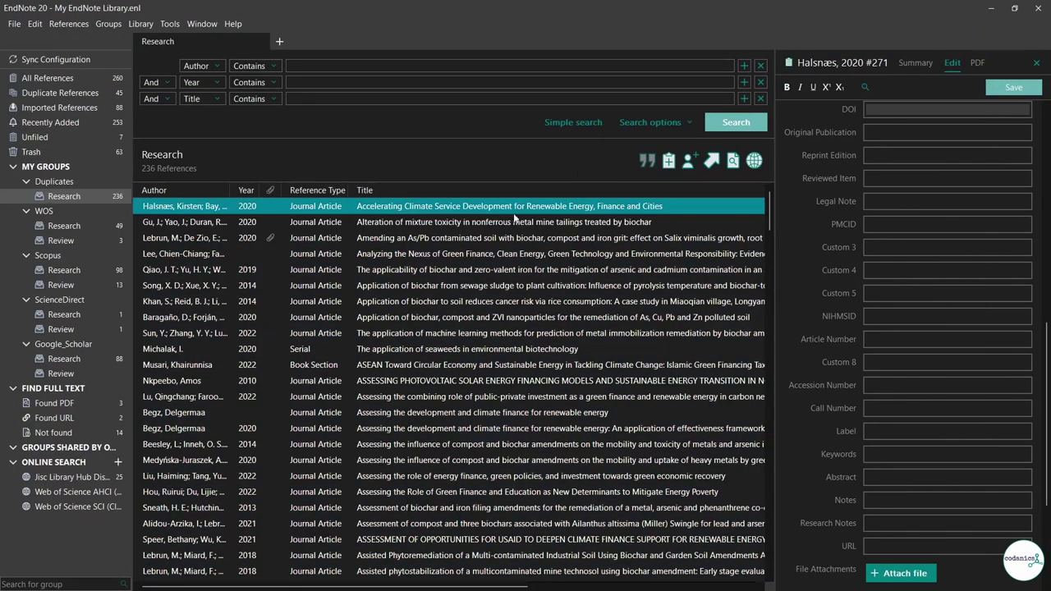